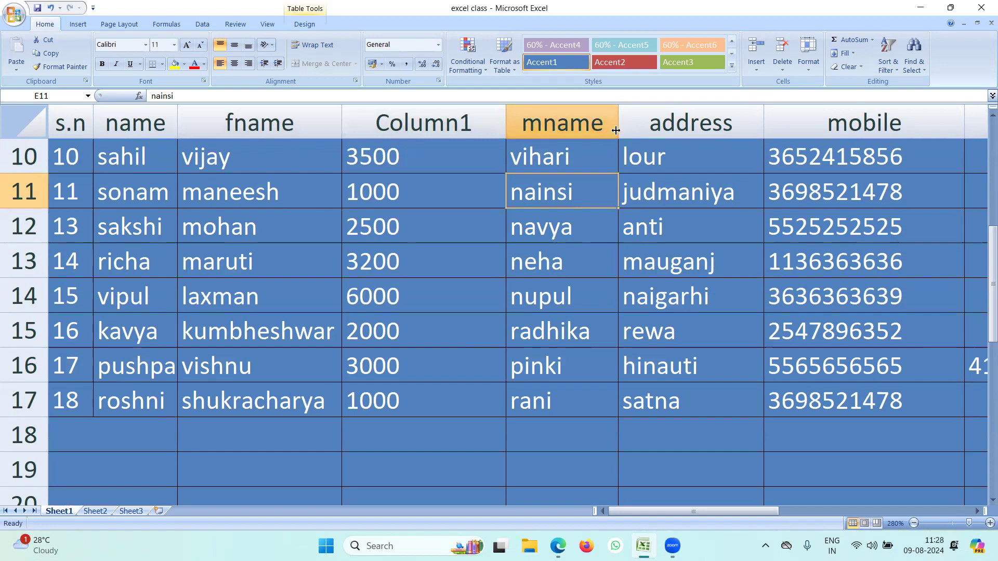
# Widen the mname, address, name and s.n columns by dragging their header borders.
pyautogui.moveTo(617, 131); pyautogui.dragTo(652, 128)
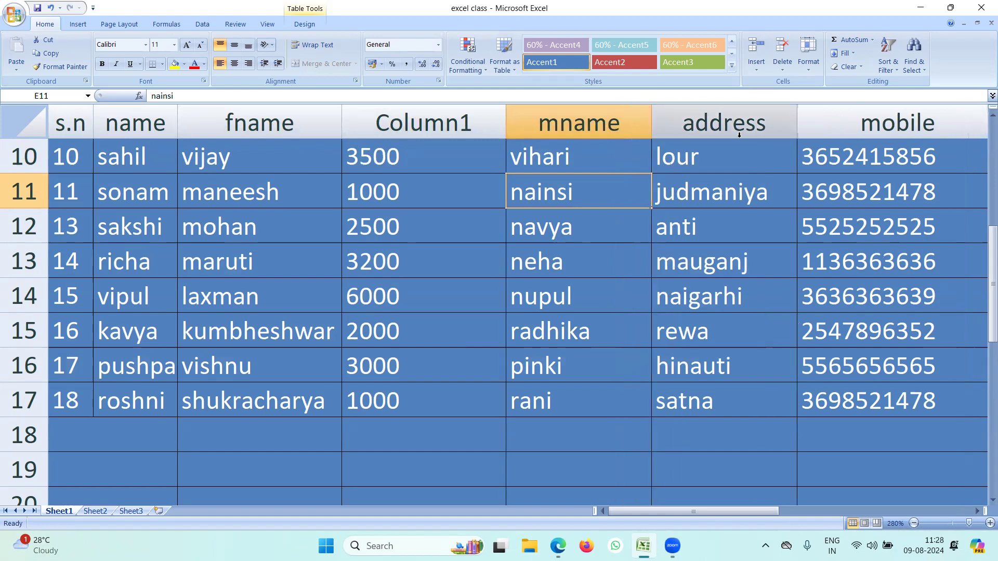
pyautogui.moveTo(797, 129); pyautogui.dragTo(833, 129)
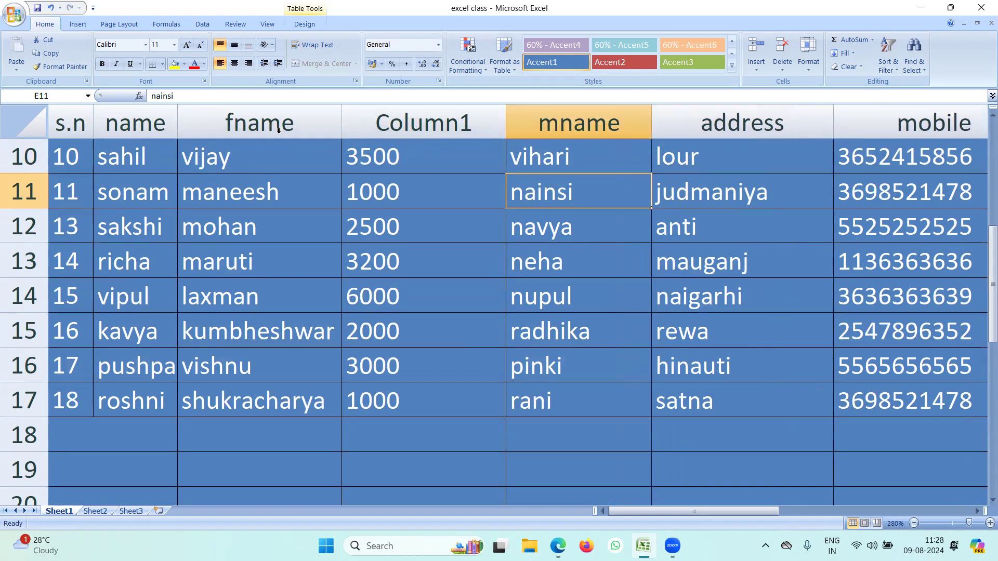
pyautogui.moveTo(177, 128); pyautogui.dragTo(240, 129)
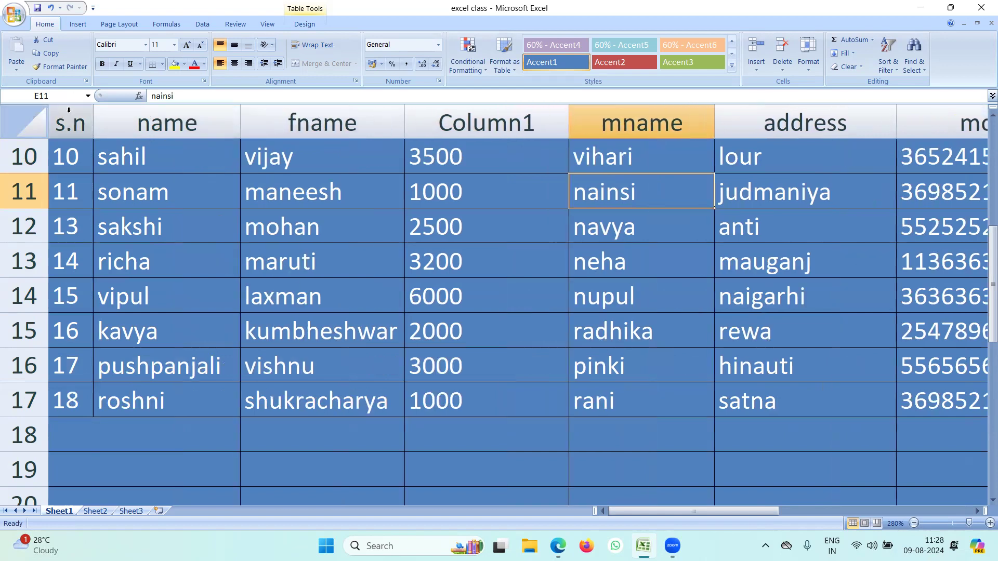
pyautogui.moveTo(93, 123); pyautogui.dragTo(192, 123)
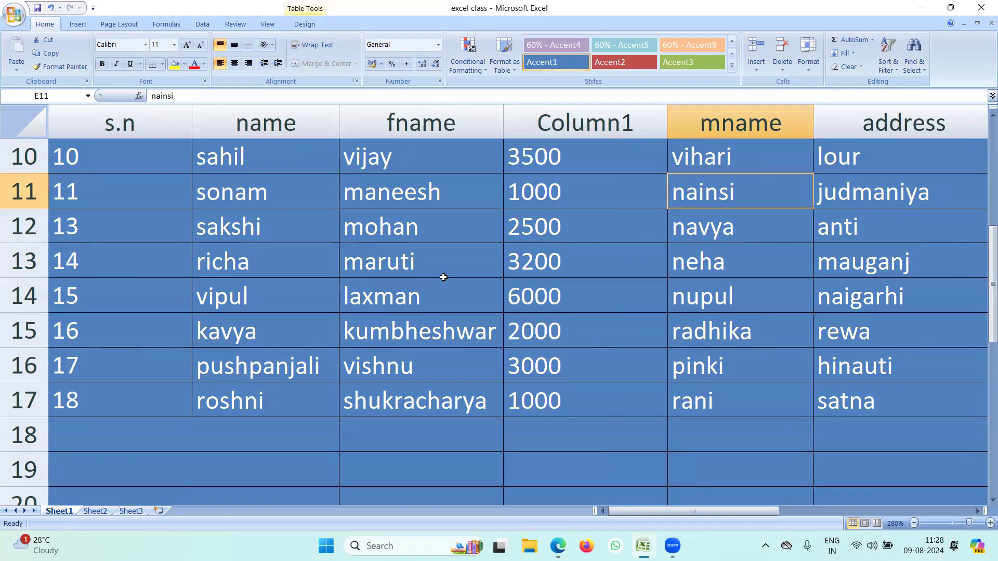
# Narrow the name column back down, then move to the 6000 value in row 14.
pyautogui.click(256, 155)
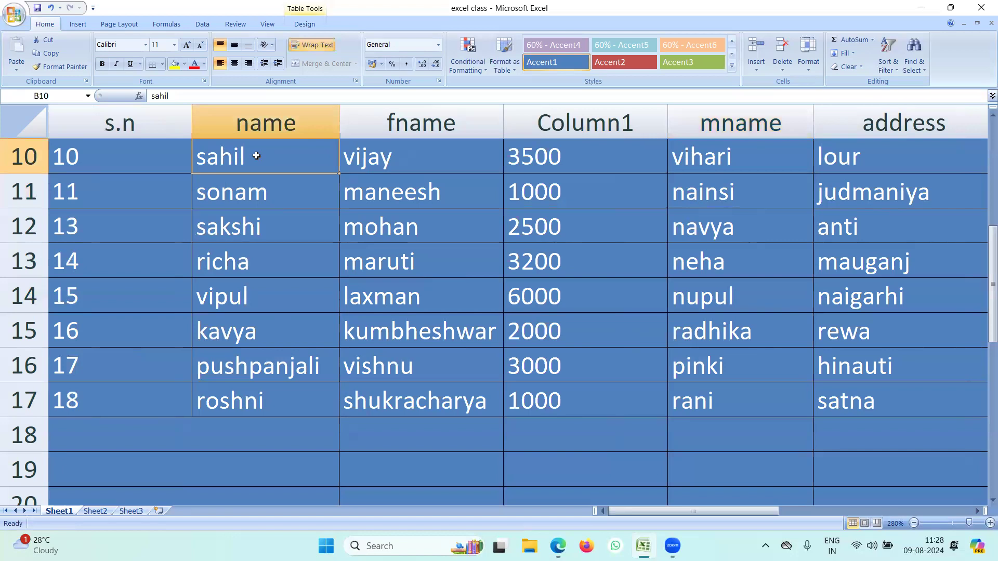
pyautogui.moveTo(338, 118); pyautogui.dragTo(269, 130)
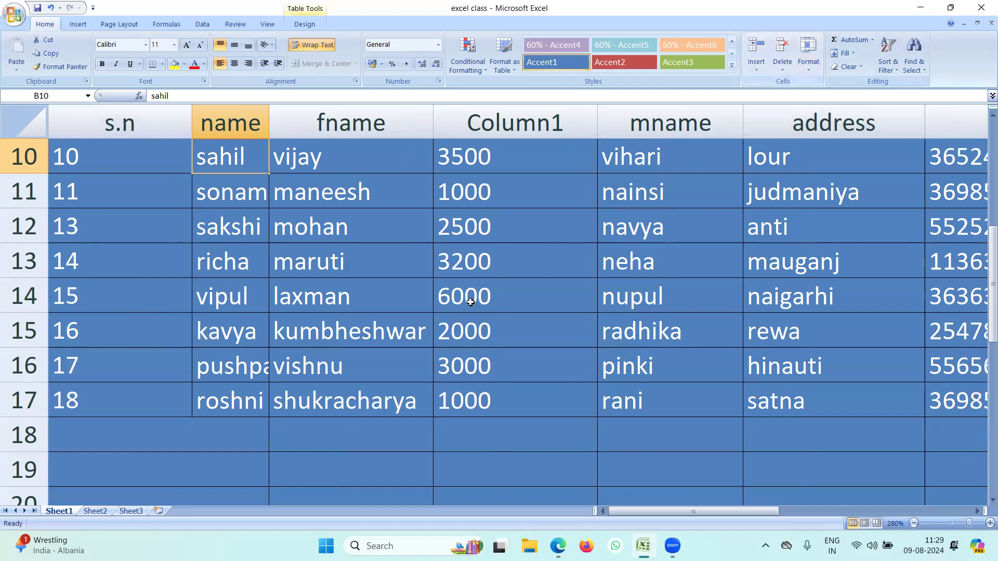
pyautogui.press('Down')
pyautogui.press('Down')
pyautogui.press('Down')
pyautogui.press('Down')
pyautogui.press('Right')
pyautogui.press('Right')
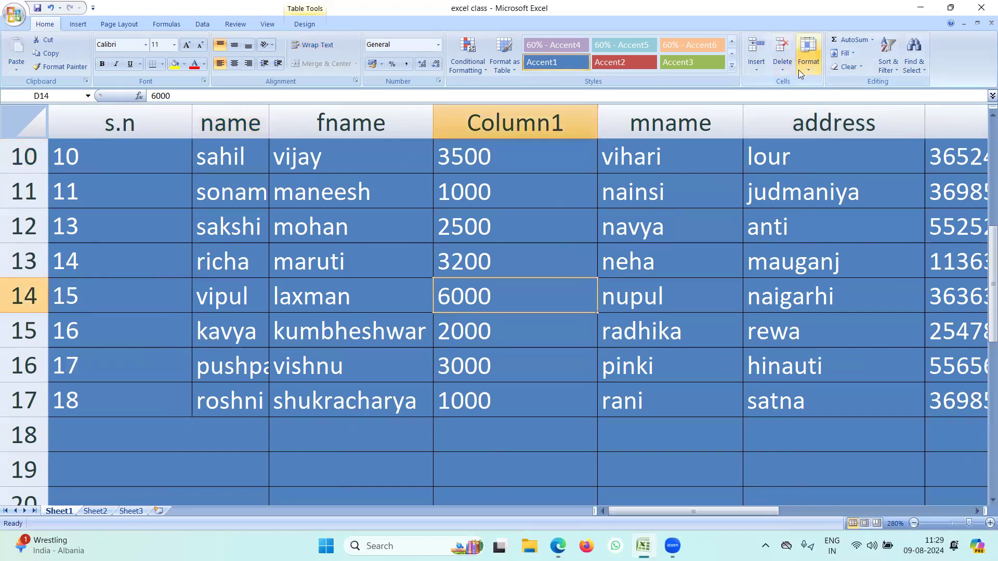
pyautogui.click(812, 70)
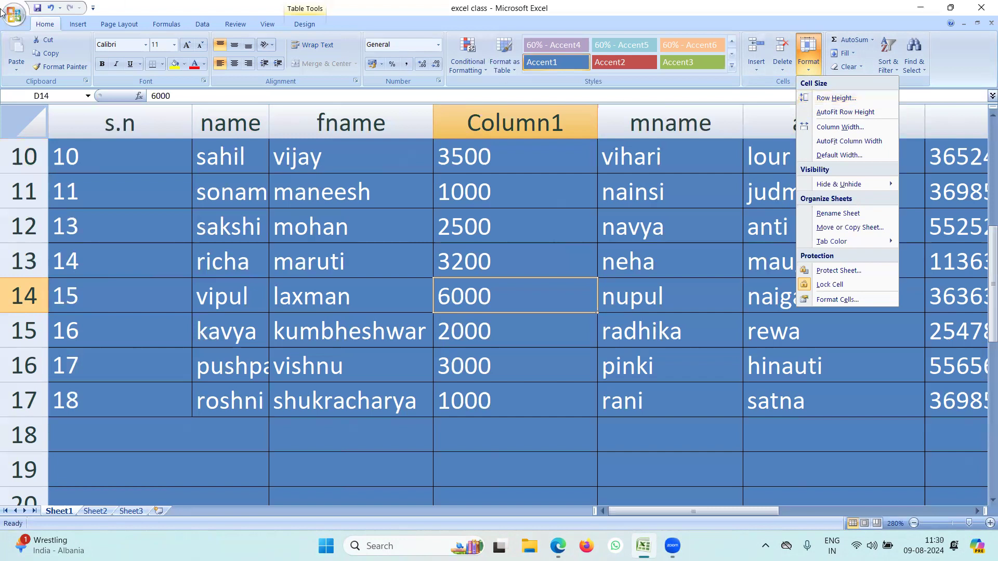
pyautogui.click(334, 234)
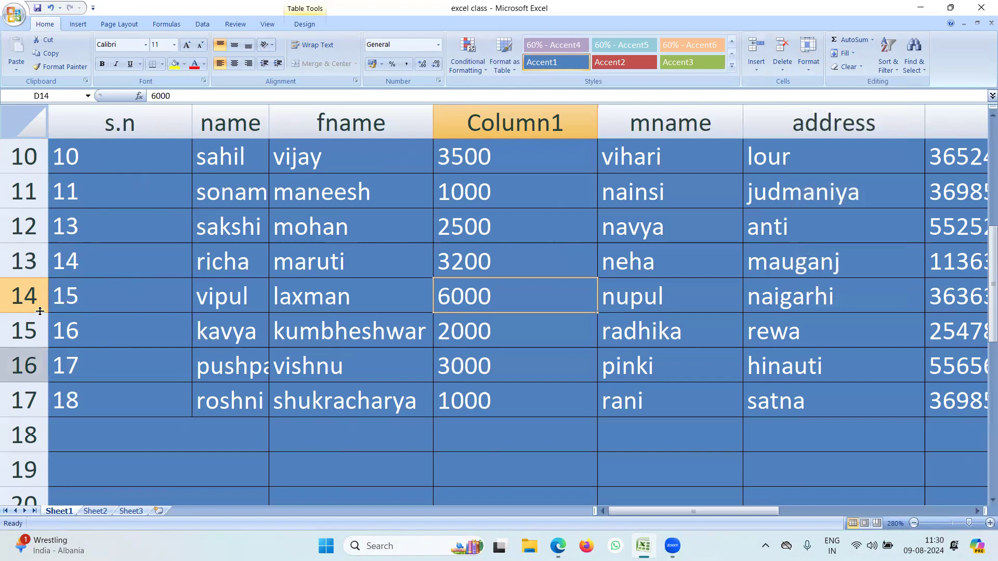
# Make rows 10, 11, 12, 13 and 16 taller, then select a block of rows to resize together.
pyautogui.moveTo(32, 174); pyautogui.dragTo(31, 209)
pyautogui.moveTo(33, 245); pyautogui.dragTo(33, 284)
pyautogui.moveTo(34, 320); pyautogui.dragTo(33, 370)
pyautogui.moveTo(38, 405); pyautogui.dragTo(38, 431)
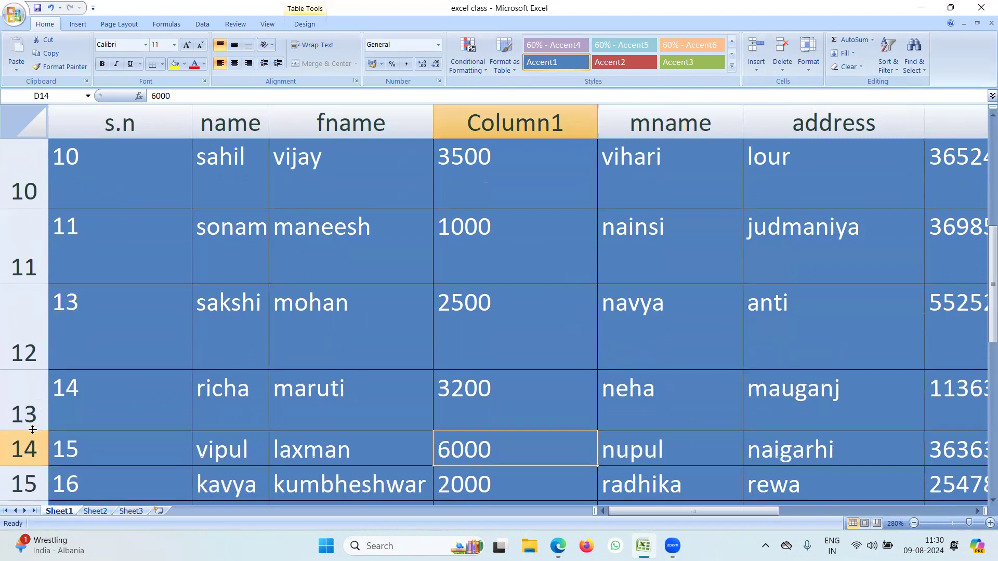
pyautogui.scroll(-1, 37, 416)
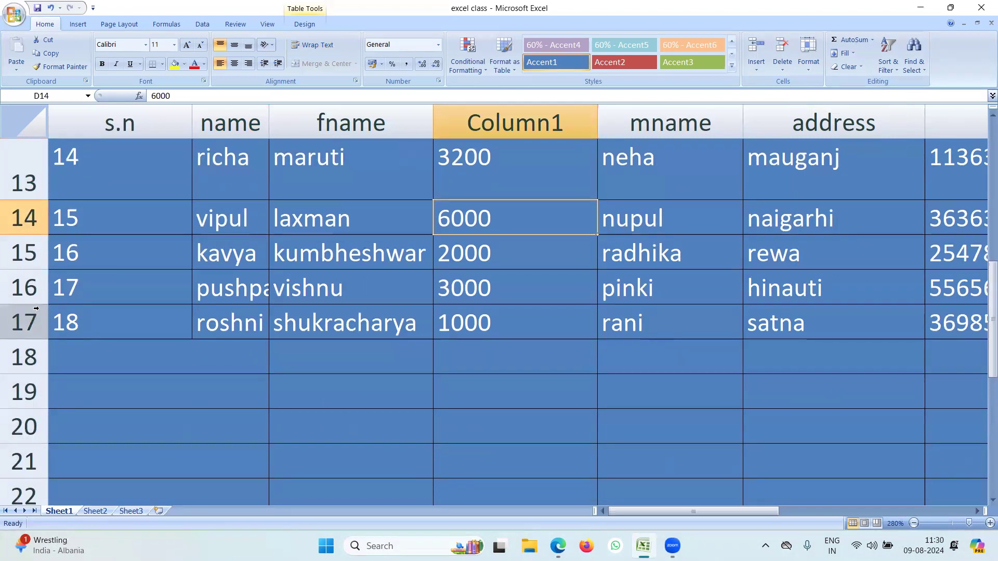
pyautogui.moveTo(34, 304); pyautogui.dragTo(32, 374)
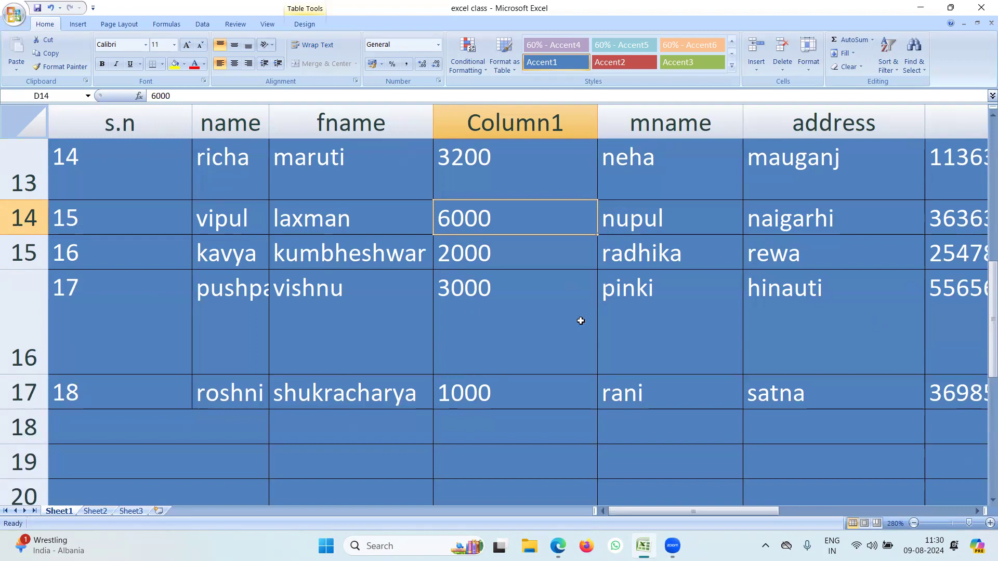
pyautogui.moveTo(36, 408); pyautogui.dragTo(80, 159)
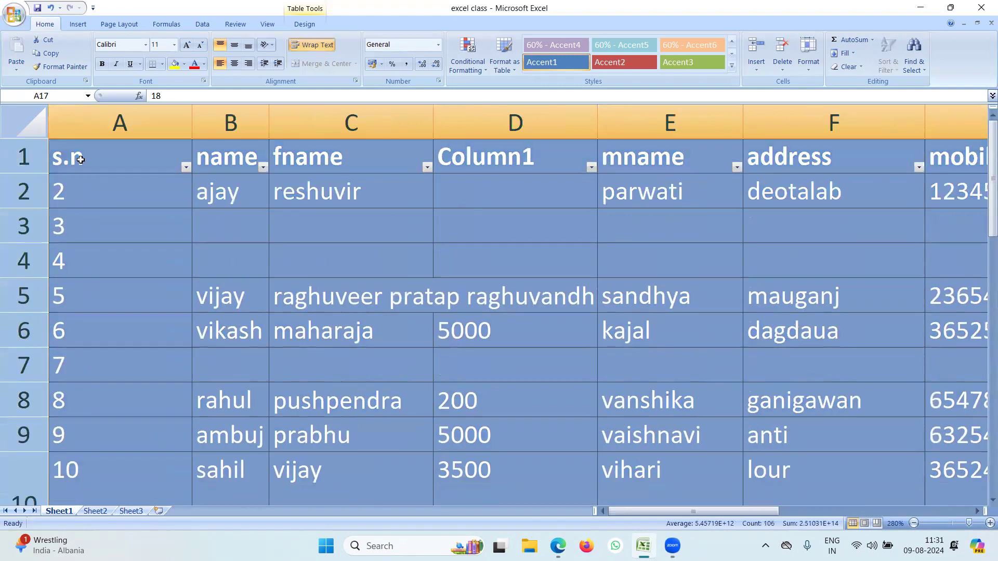
# Set the selected rows' height to 50 through Format > Row Height.
pyautogui.click(809, 66)
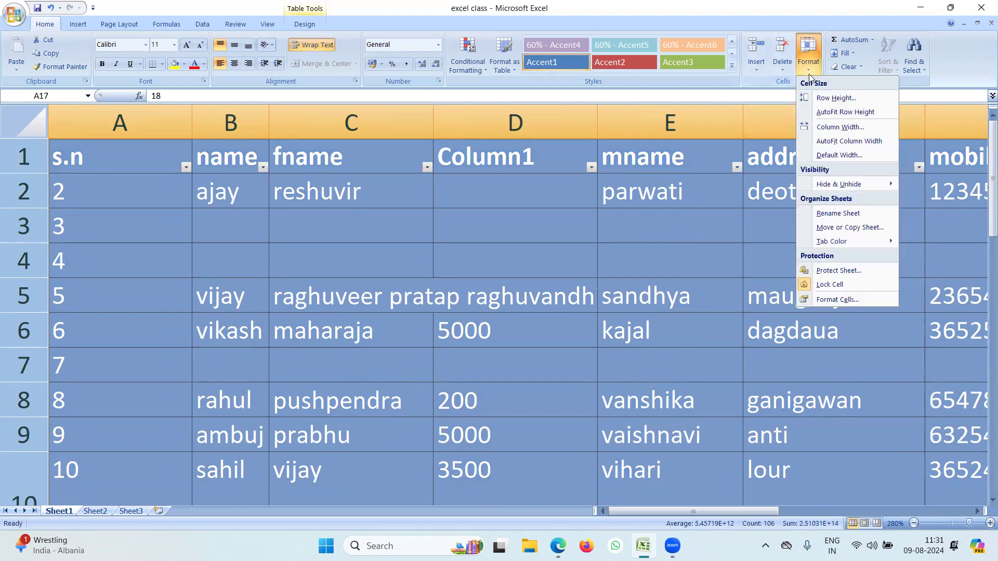
pyautogui.click(817, 100)
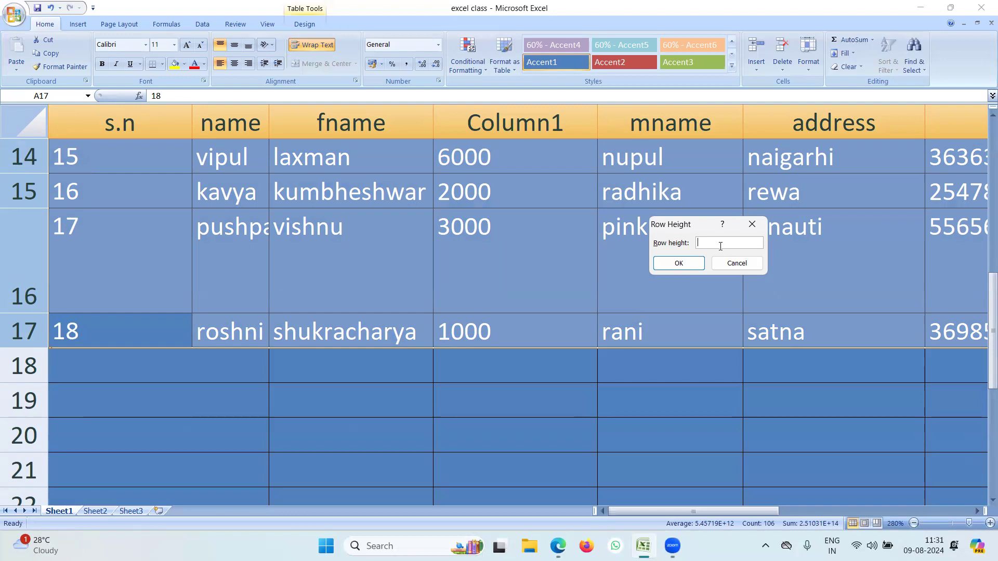
pyautogui.write('18')
pyautogui.moveTo(711, 242); pyautogui.dragTo(693, 248)
pyautogui.write('50')
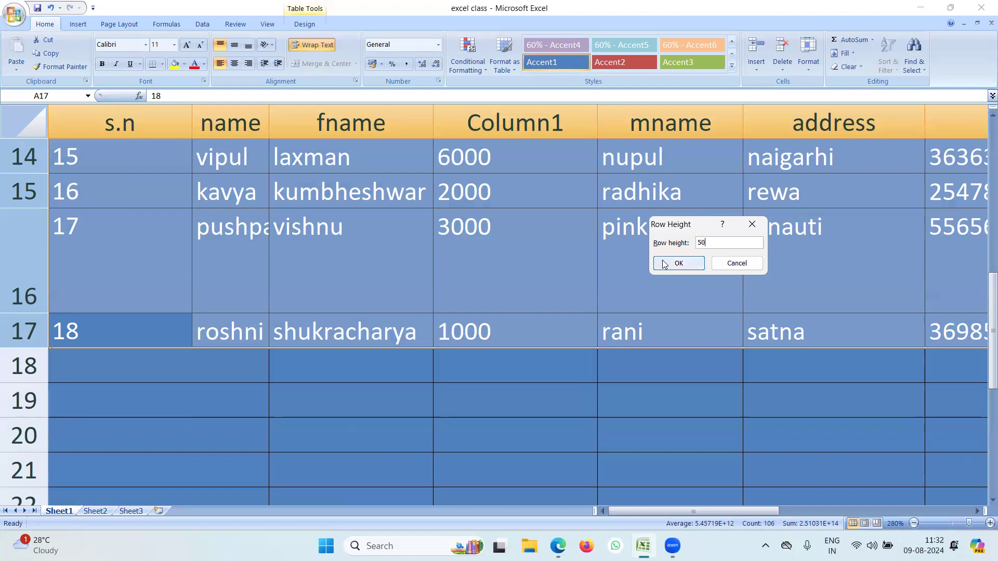
pyautogui.click(681, 265)
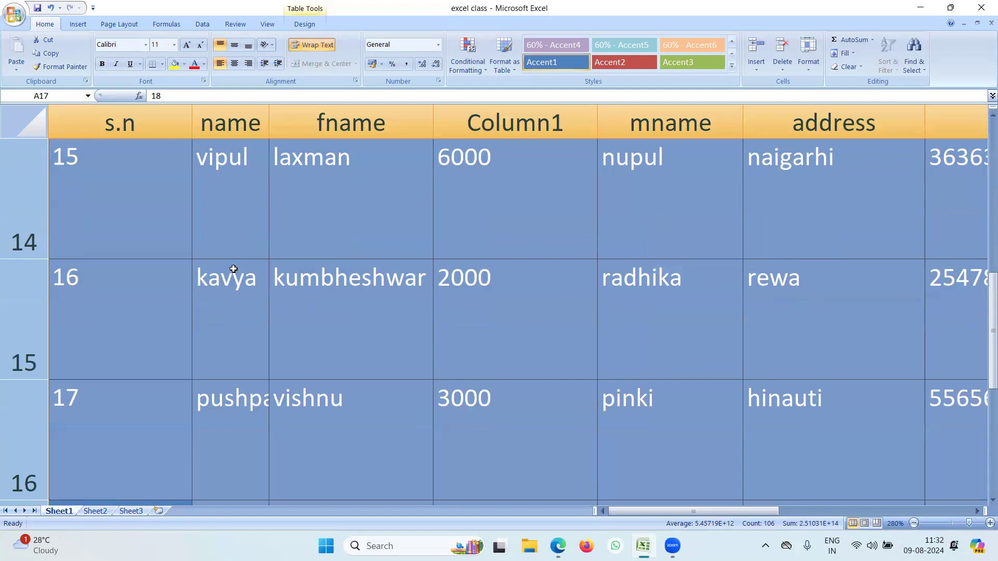
pyautogui.scroll(-1, 114, 379)
pyautogui.scroll(2, 123, 349)
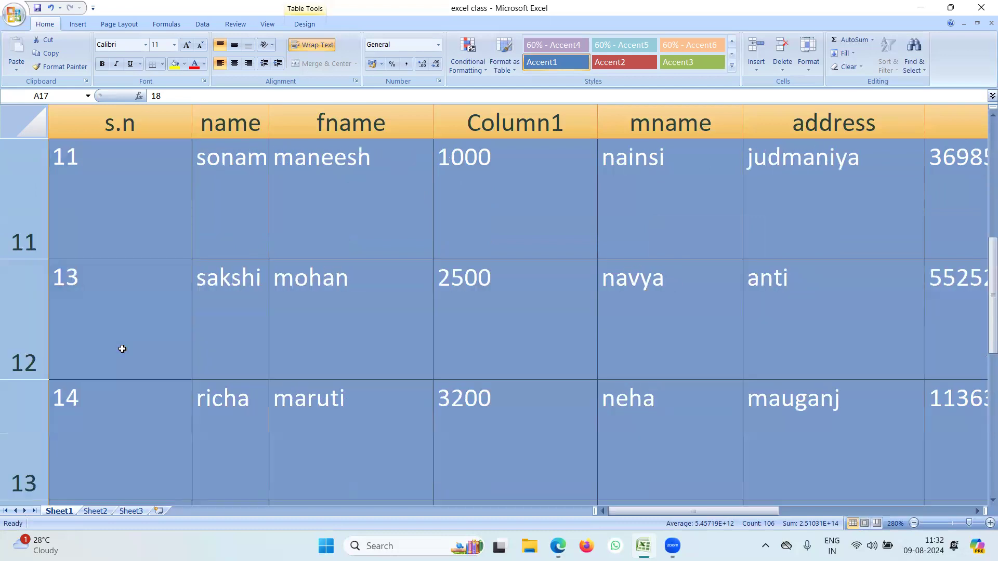
pyautogui.scroll(3, 122, 349)
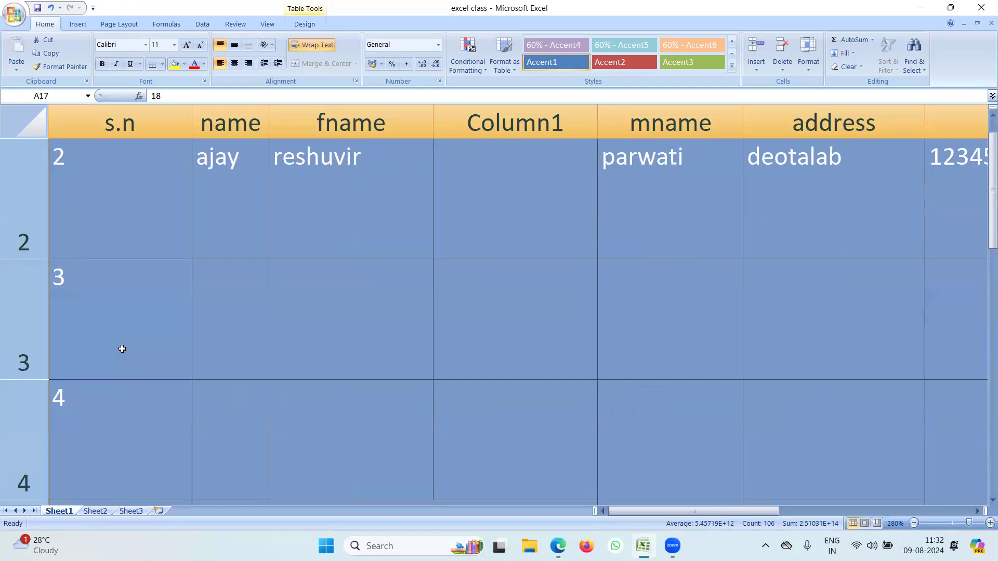
pyautogui.scroll(1, 122, 349)
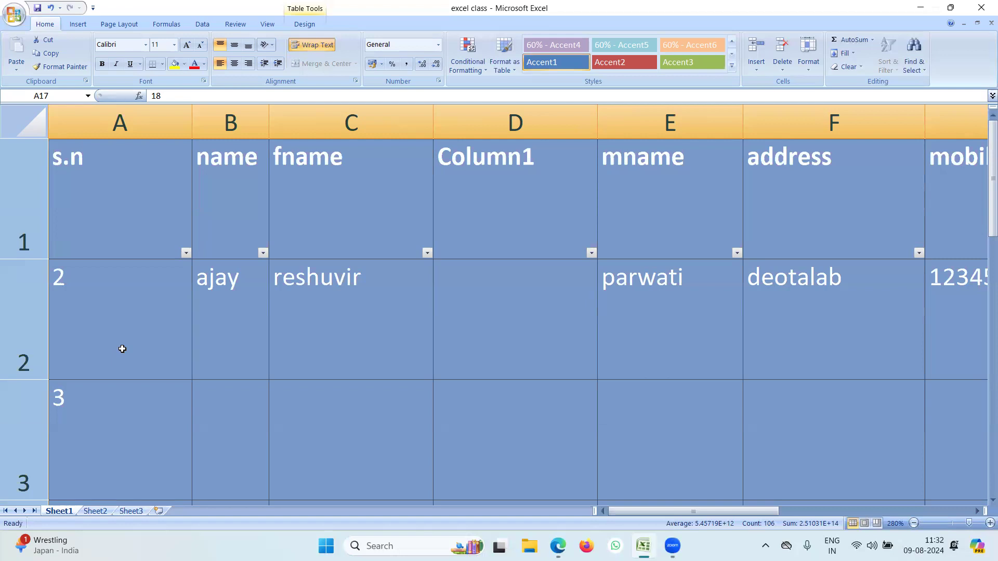
pyautogui.click(200, 298)
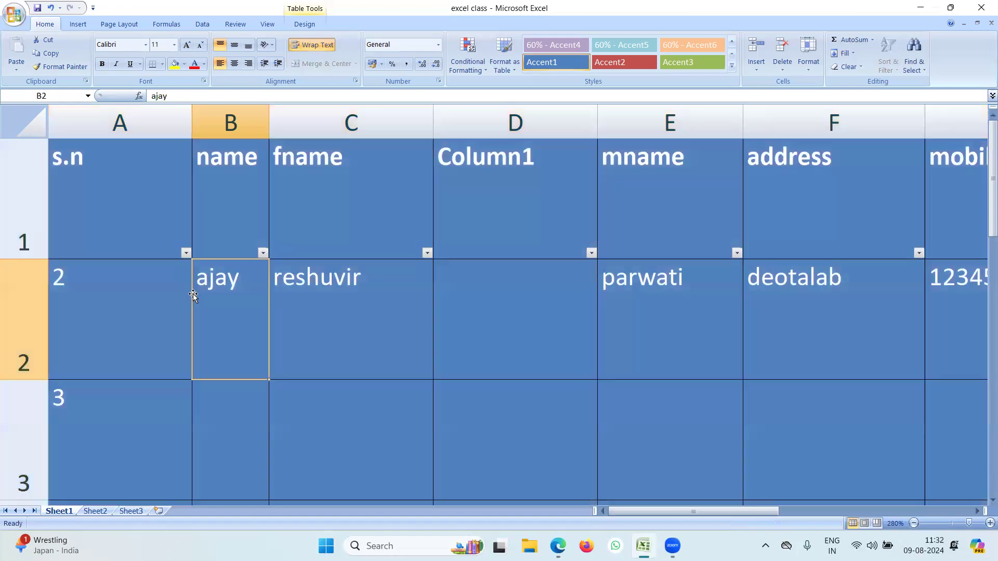
pyautogui.moveTo(107, 178); pyautogui.dragTo(8, 333)
pyautogui.click(76, 260)
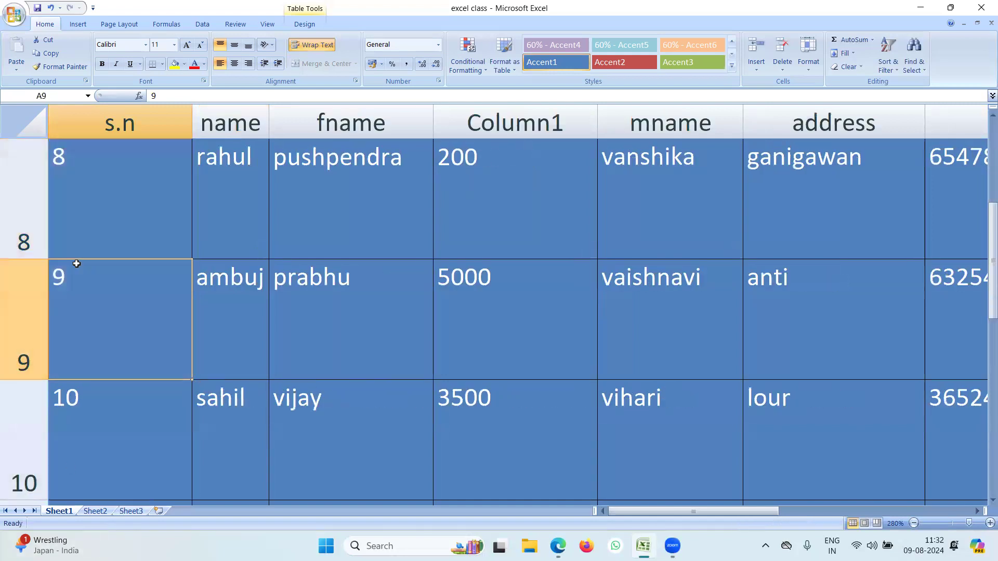
pyautogui.scroll(3, 67, 249)
pyautogui.click(22, 238)
pyautogui.moveTo(22, 238); pyautogui.dragTo(50, 310)
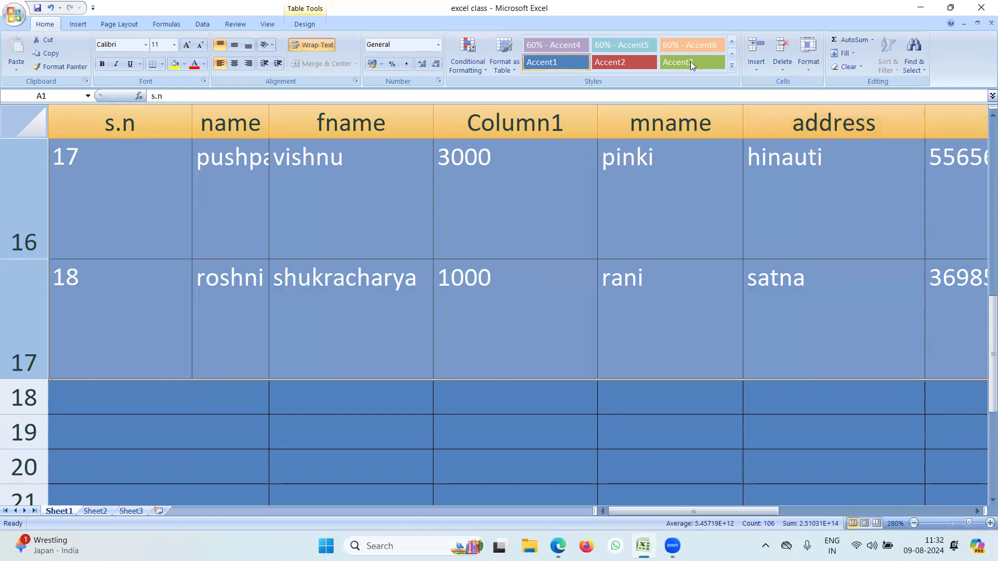
# Change the table's row height from 50 to 25 via Format > Row Height.
pyautogui.click(812, 67)
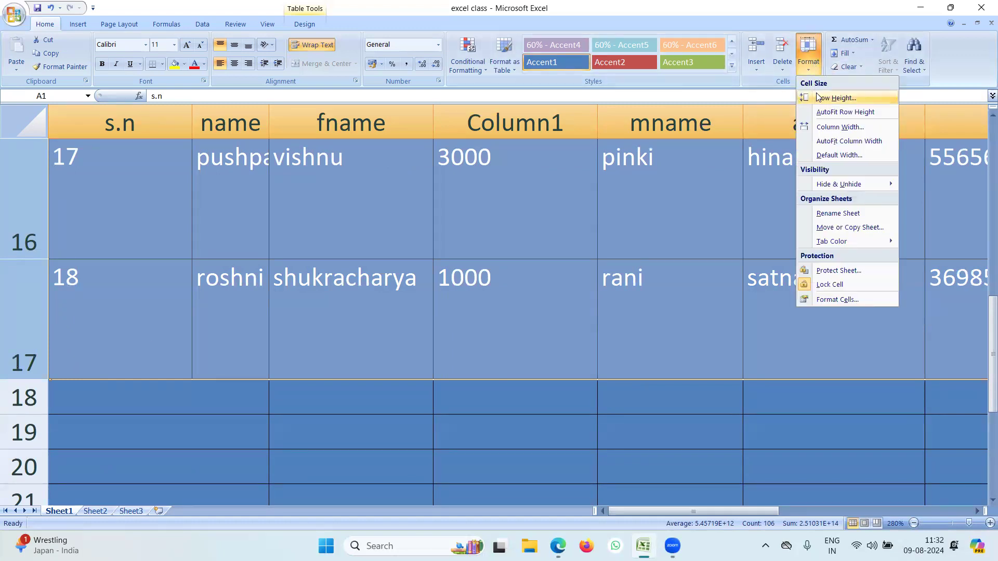
pyautogui.click(833, 96)
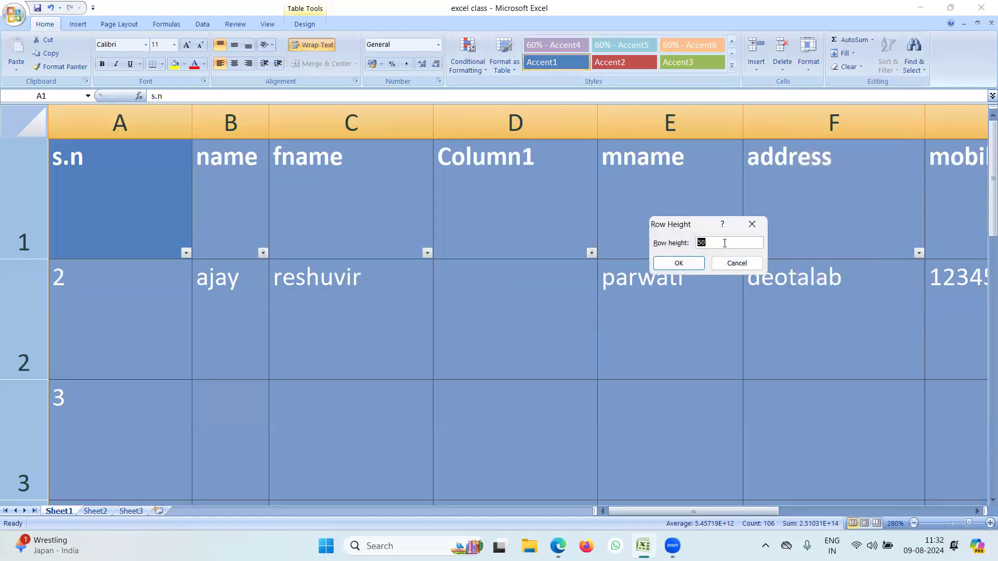
pyautogui.write('25')
pyautogui.click(679, 263)
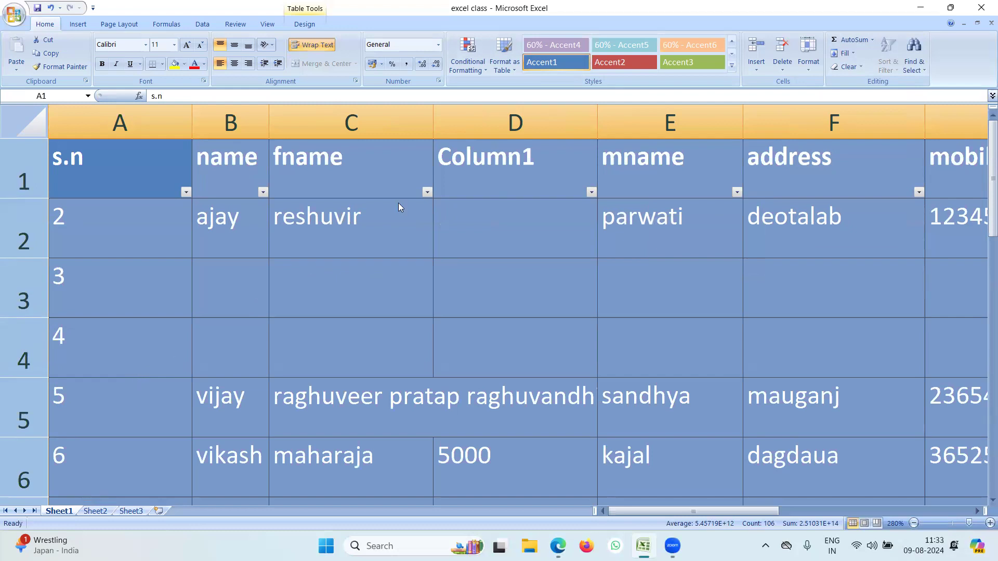
pyautogui.click(805, 69)
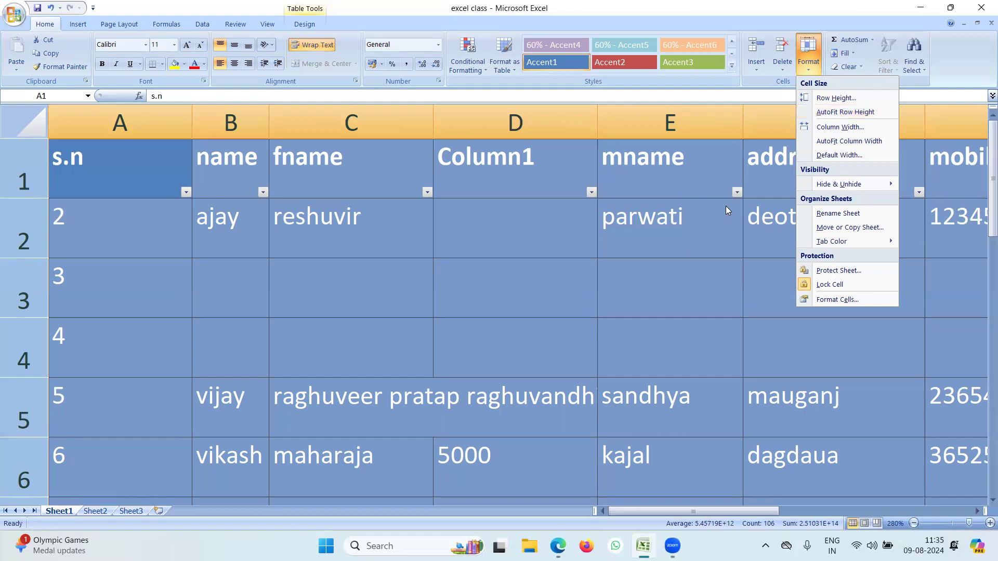
# AutoFit the row heights, then select the data from A2 to the table's last cell.
pyautogui.click(842, 112)
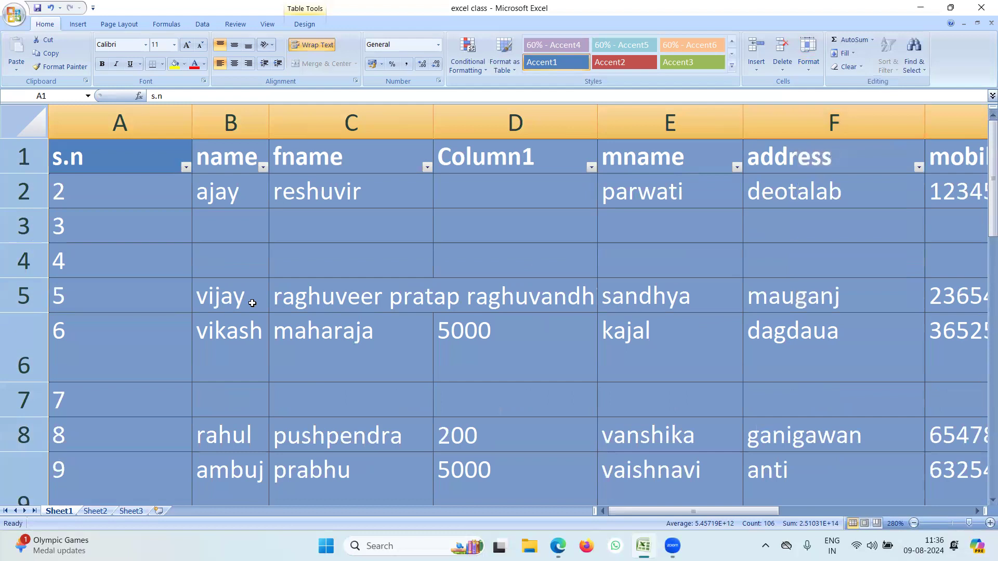
pyautogui.click(112, 237)
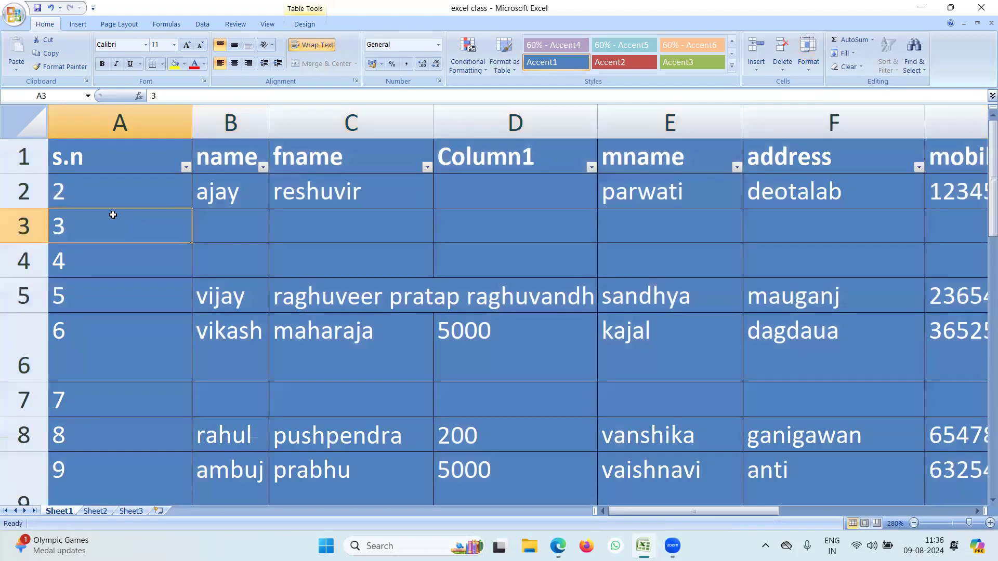
pyautogui.click(84, 195)
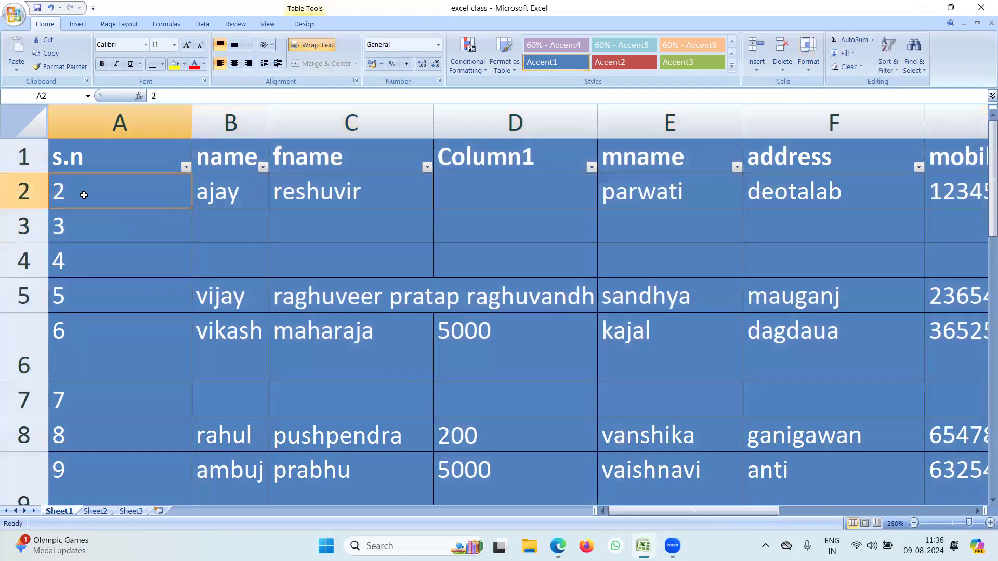
pyautogui.hotkey('ctrl', 'shift', 'End')
pyautogui.scroll(3, 84, 195)
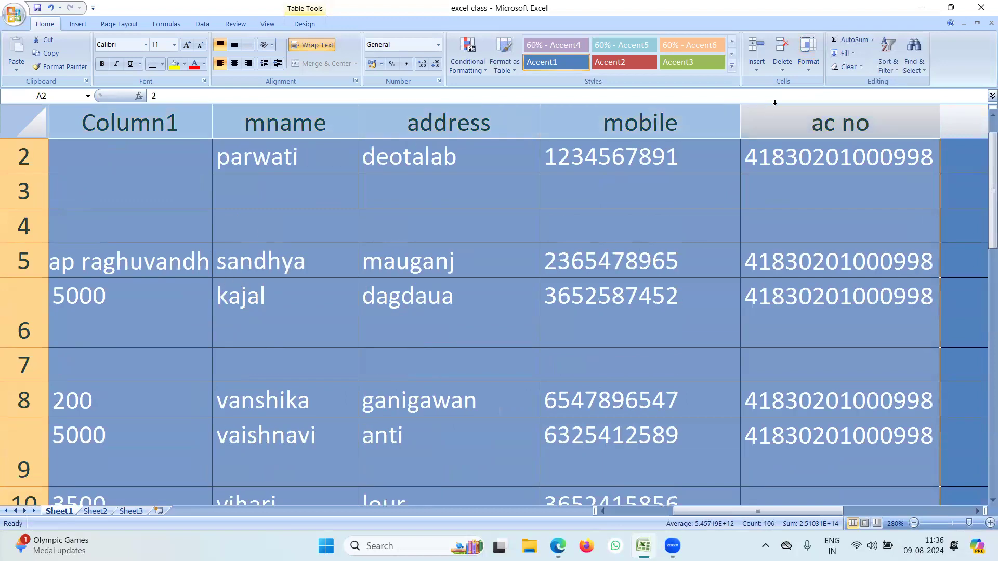
# AutoFit the selected data rows' heights, then deselect by clicking cell F3.
pyautogui.click(808, 54)
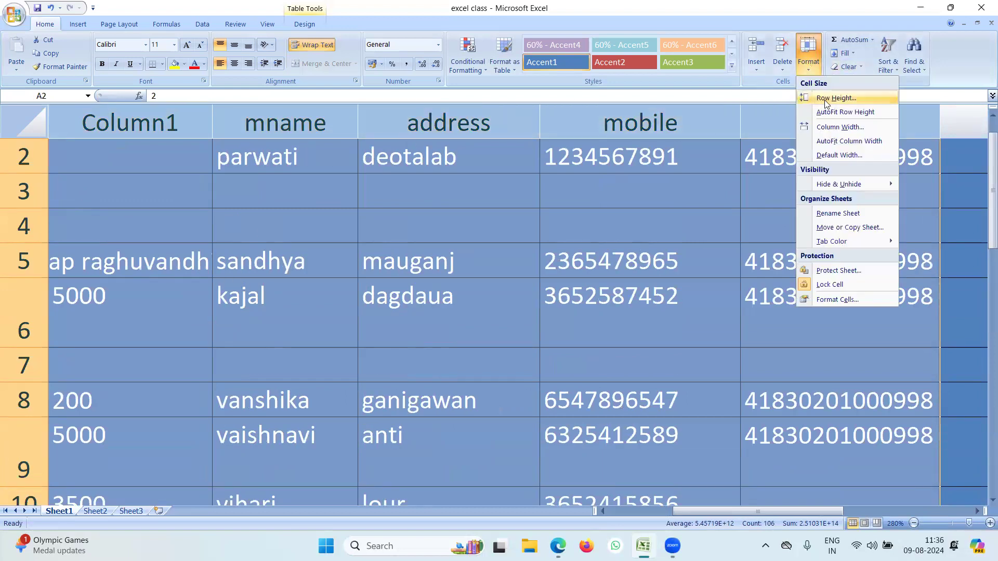
pyautogui.click(837, 112)
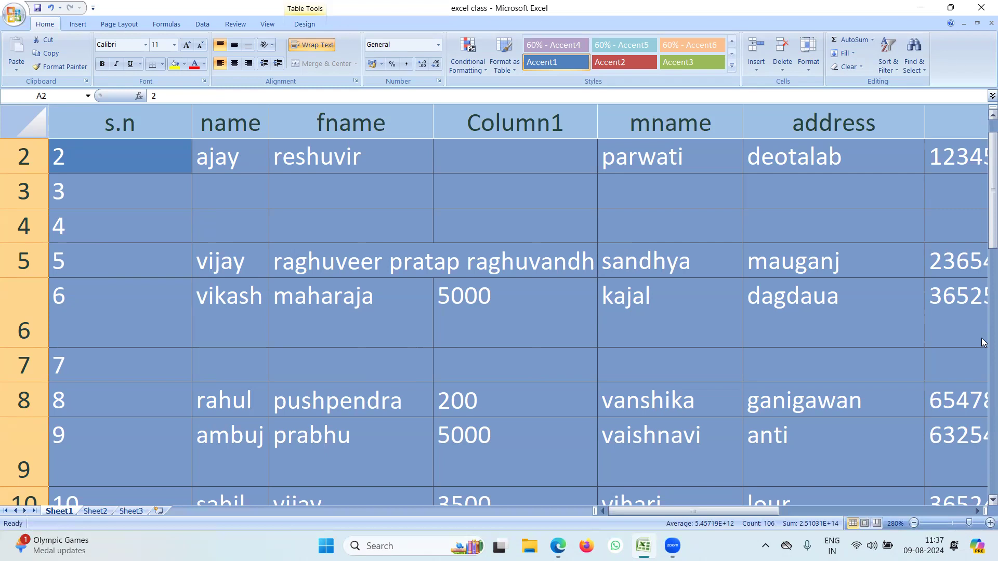
pyautogui.click(751, 198)
# Open the Format dropdown in the Home tab's Cells group.
pyautogui.click(811, 70)
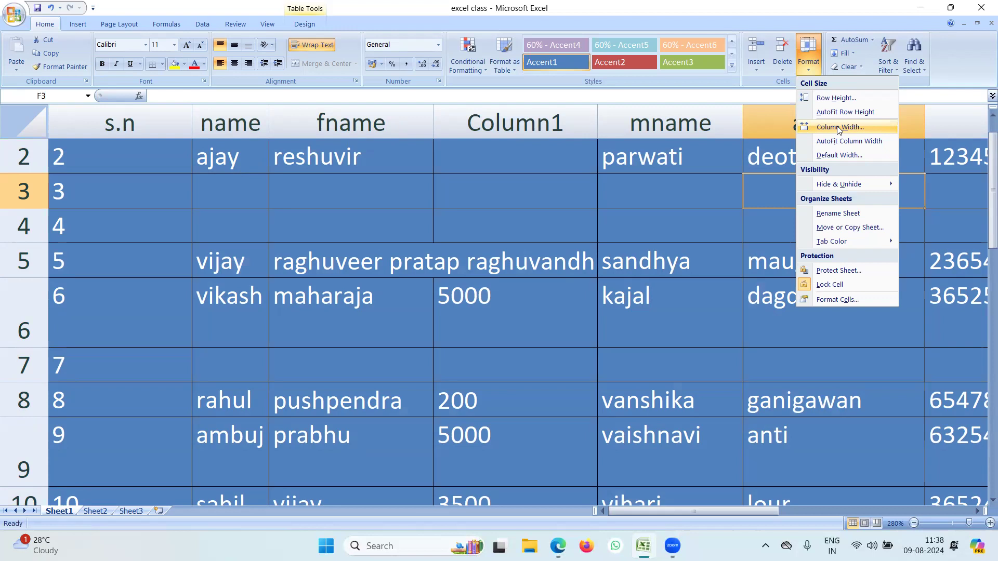
pyautogui.click(288, 220)
pyautogui.moveTo(72, 127); pyautogui.dragTo(931, 159)
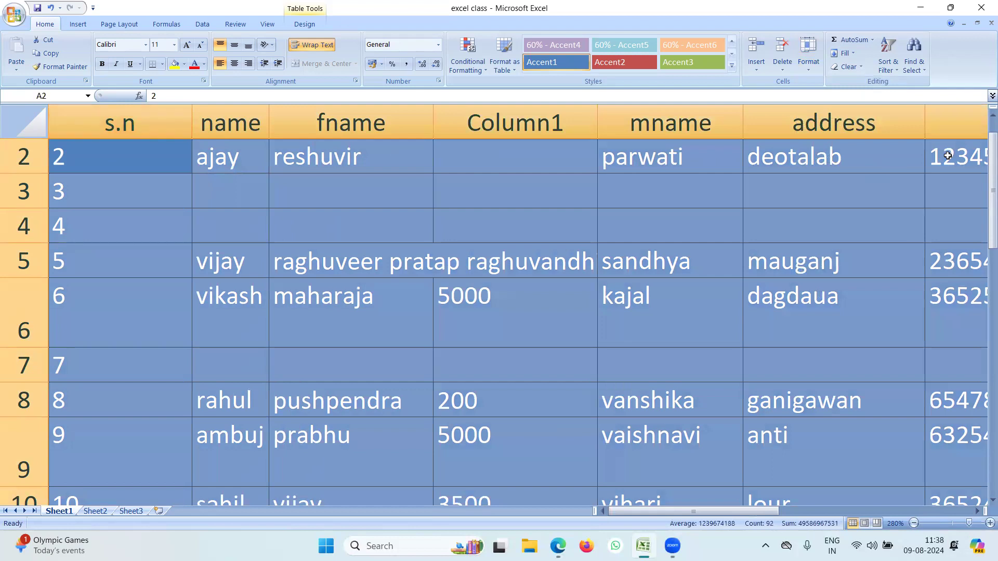
pyautogui.click(813, 70)
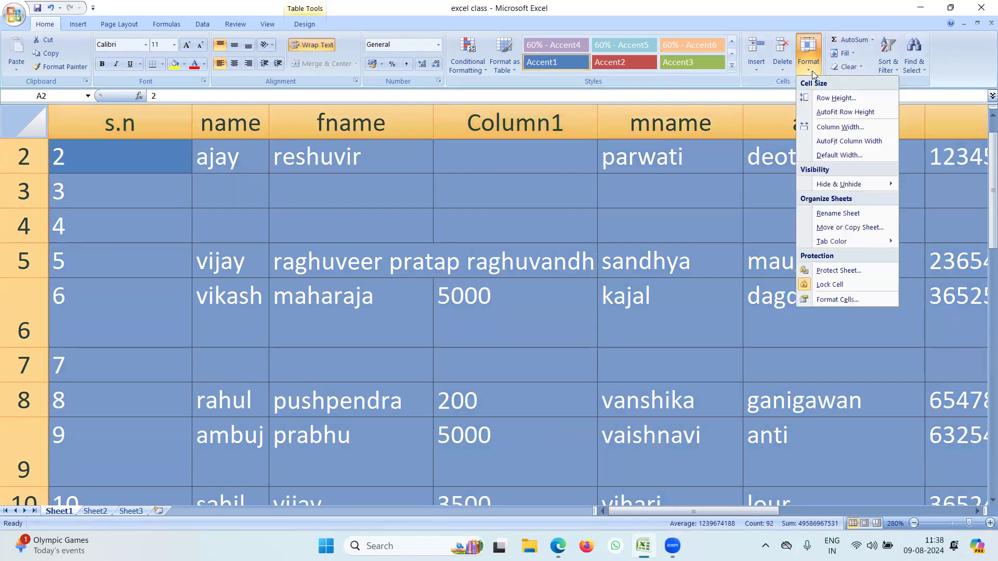
pyautogui.click(836, 130)
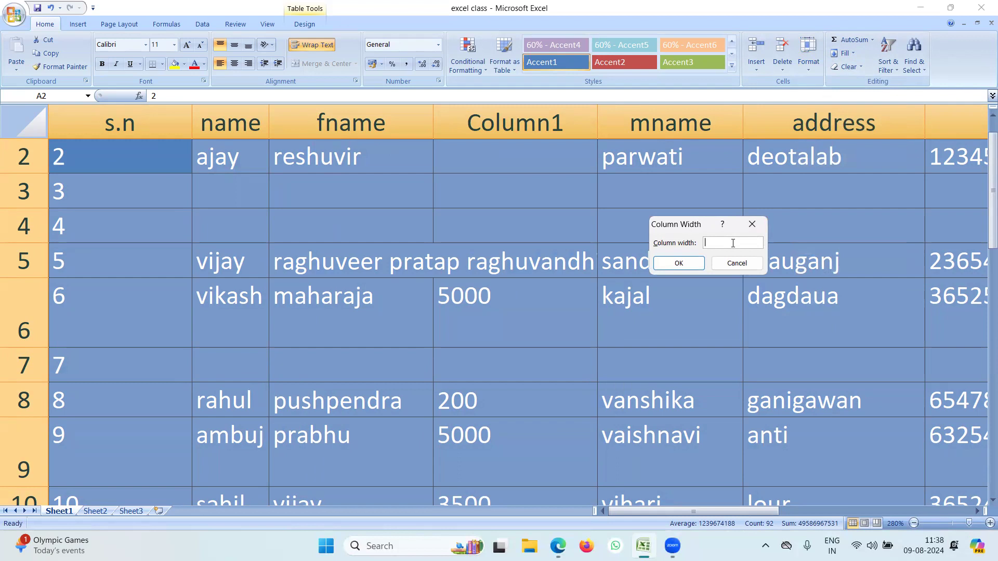
pyautogui.write('50')
pyautogui.click(679, 263)
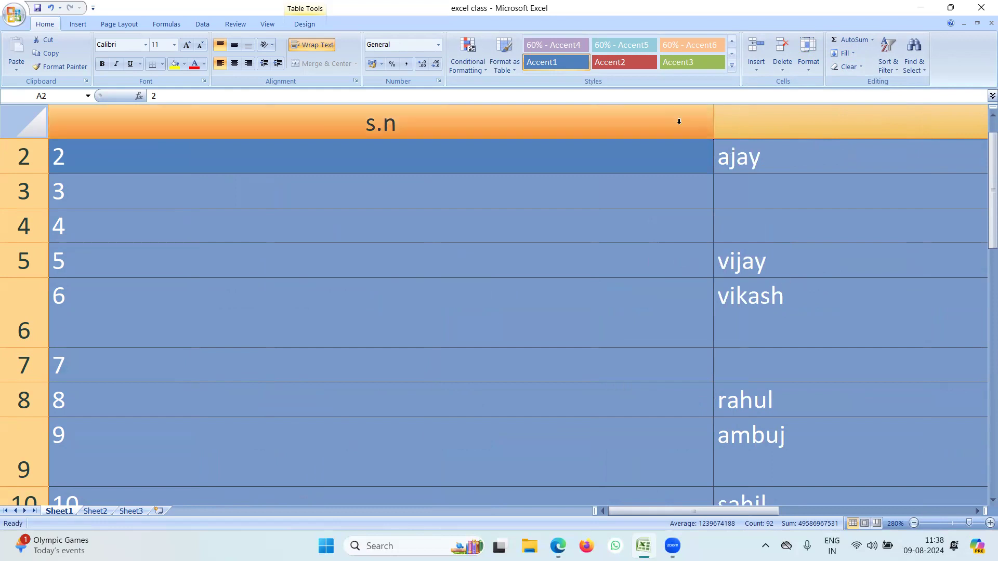
# Apply AutoFit Column Width so every column, including the long fname entry, fits its contents.
pyautogui.click(811, 68)
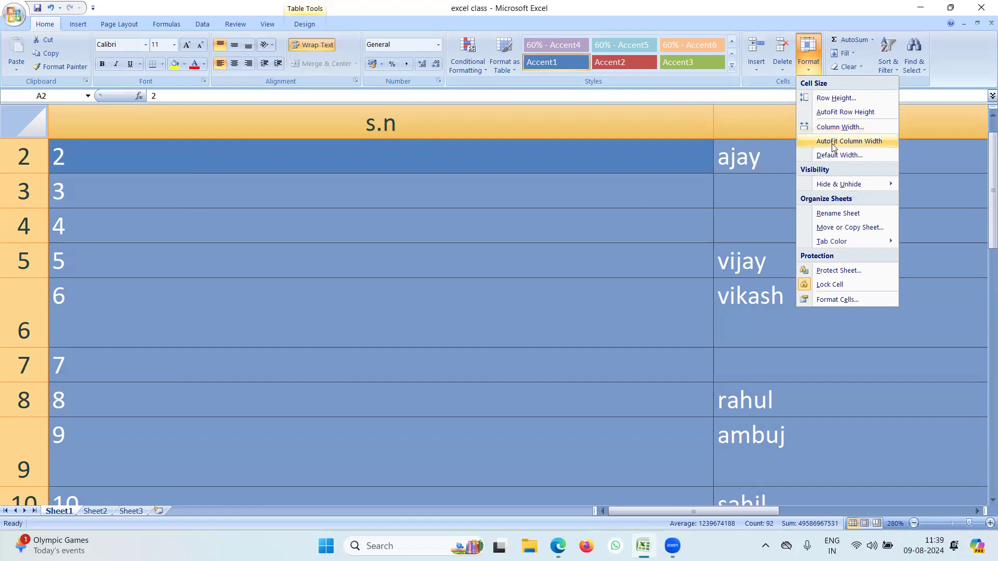
pyautogui.click(865, 142)
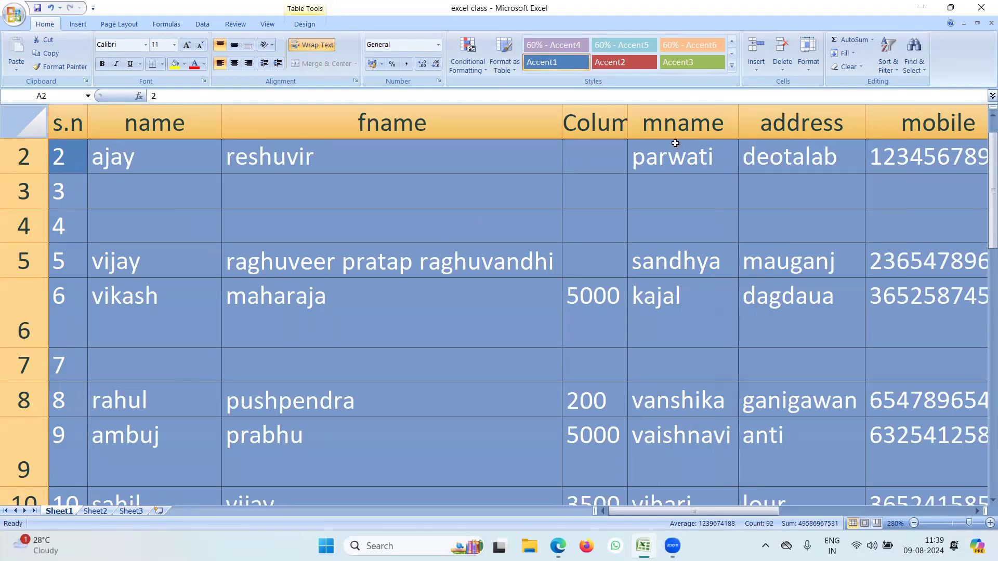
pyautogui.click(813, 70)
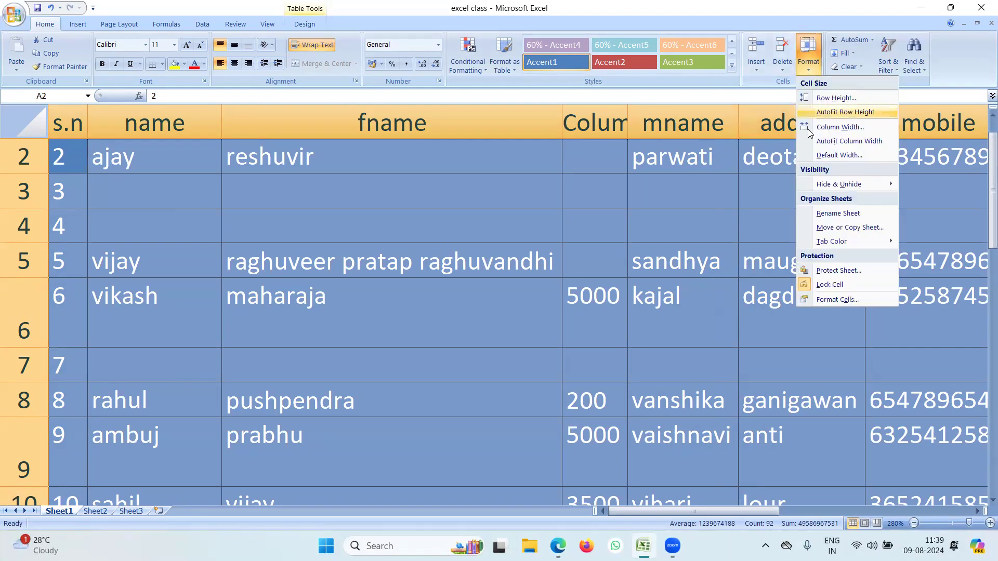
pyautogui.click(840, 156)
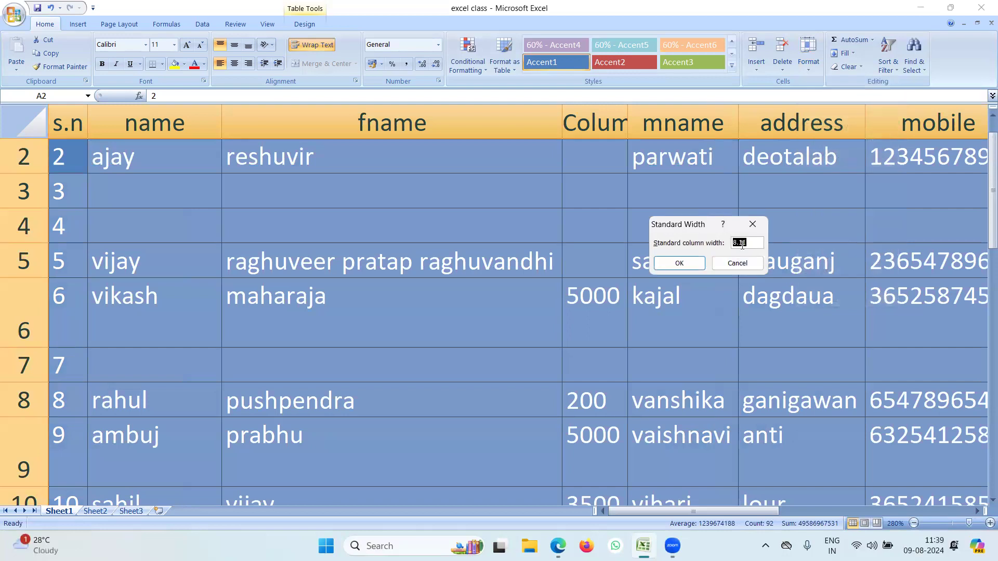
pyautogui.click(691, 264)
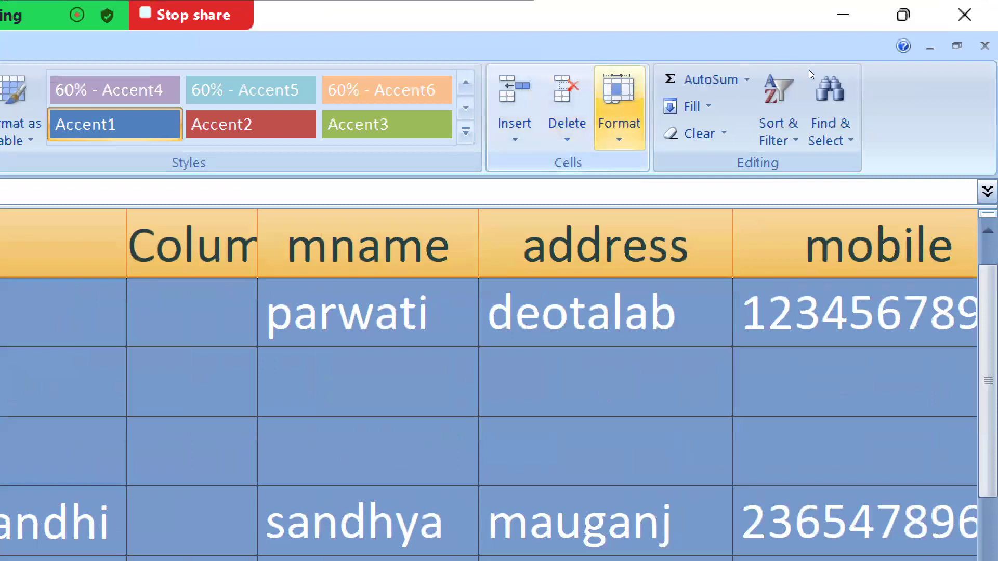
# Open the Format menu and step through AutoFit Row Height down to Column Width.
pyautogui.click(619, 109)
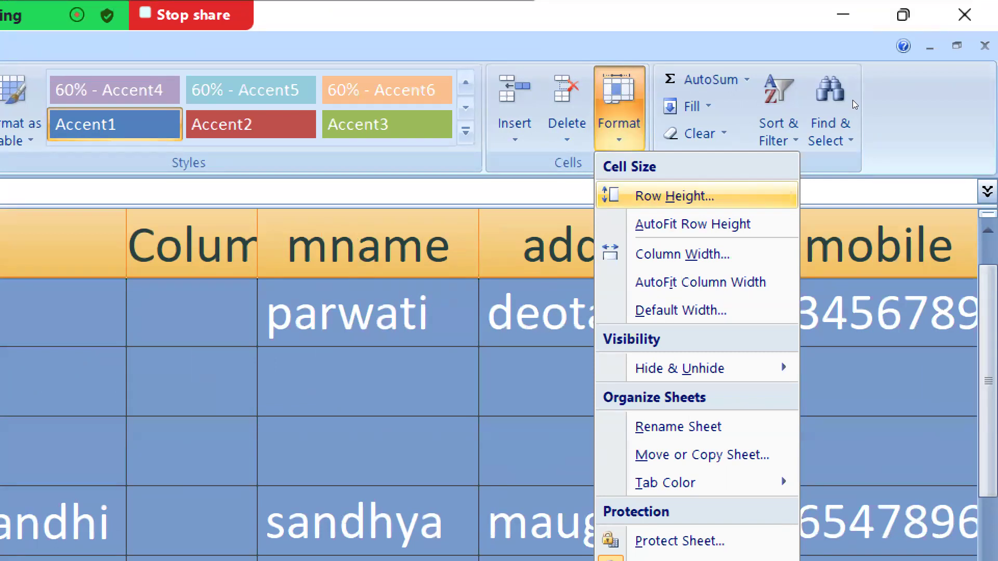
pyautogui.press('Down')
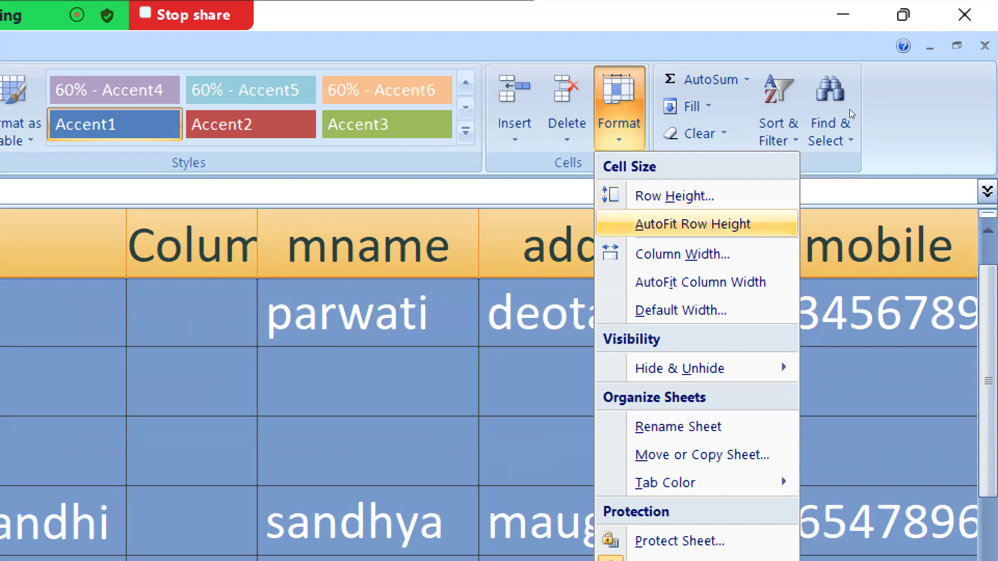
pyautogui.press('Down')
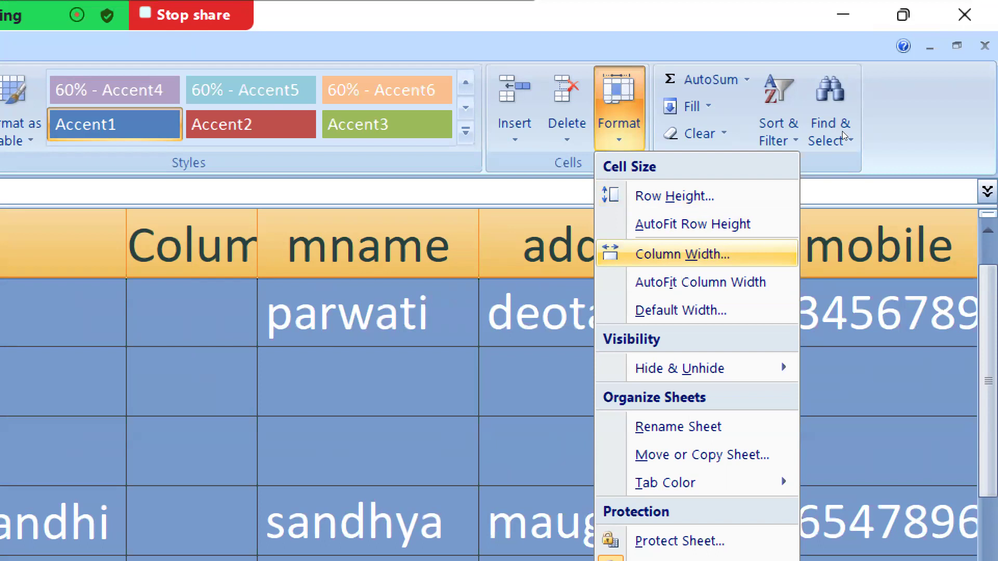
# Move past AutoFit Column Width and Default Width to reveal the Hide & Unhide submenu.
pyautogui.press('Down')
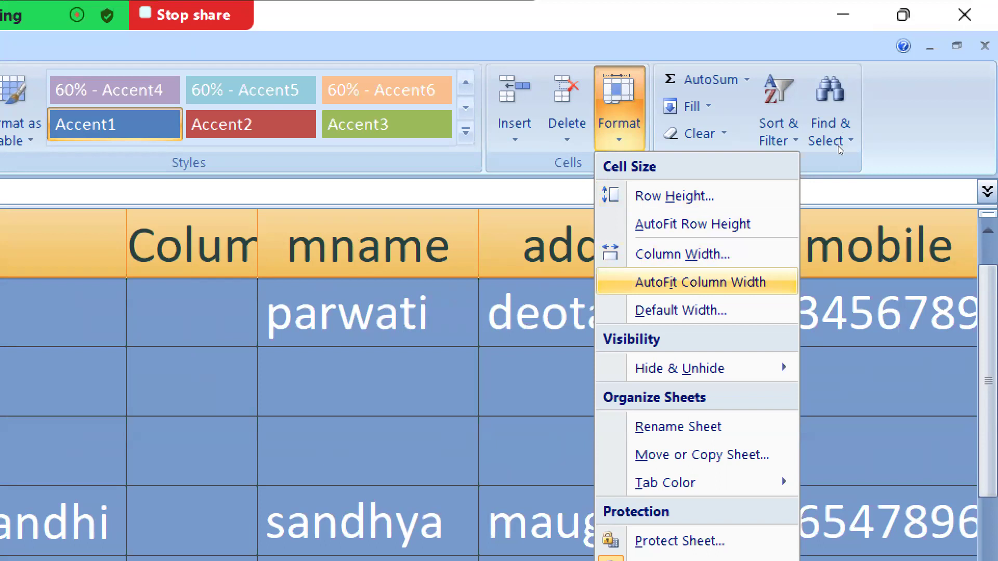
pyautogui.press('Down')
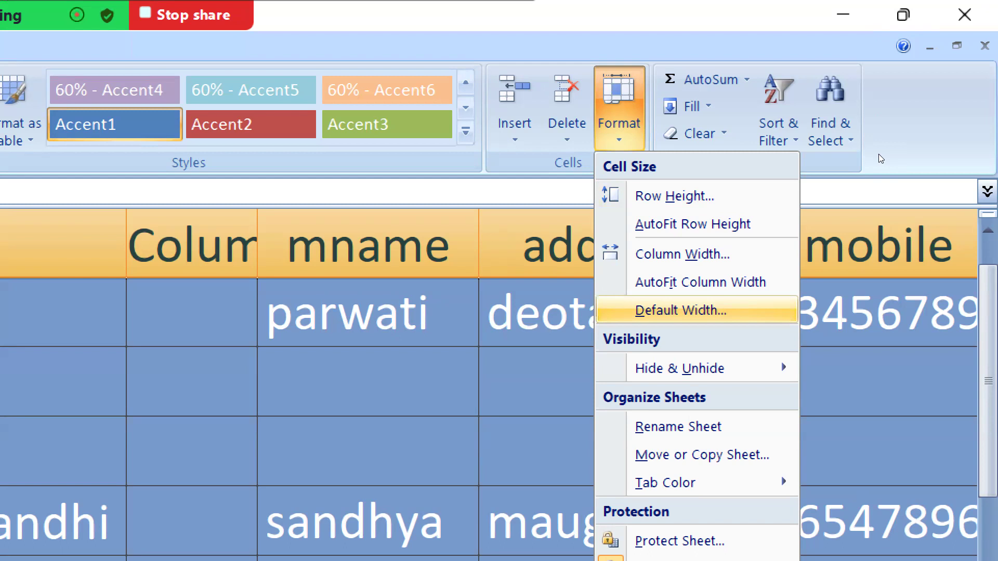
pyautogui.moveTo(691, 369)
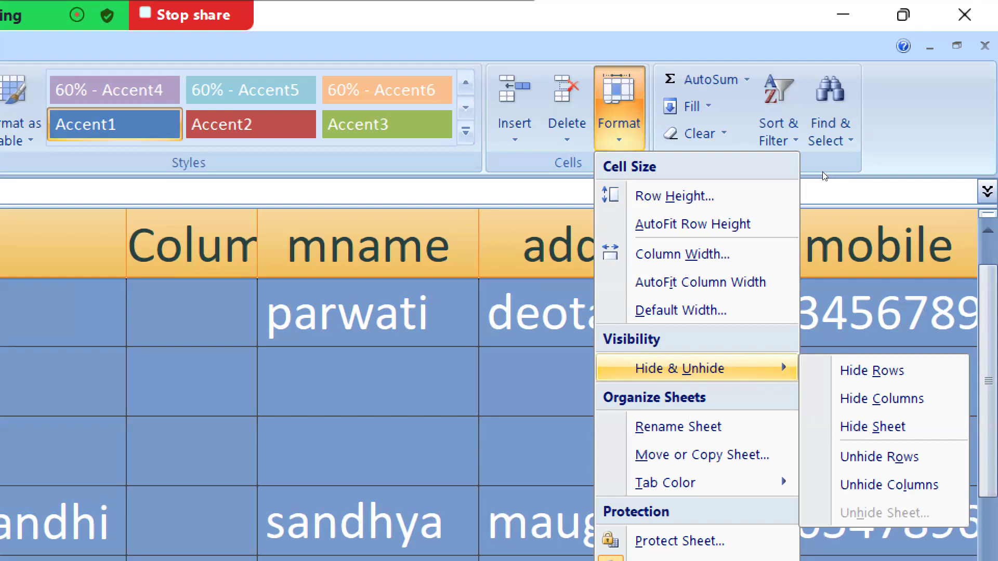
# Close the formatting choices without applying anything and scroll back up to the header row.
pyautogui.click(491, 170)
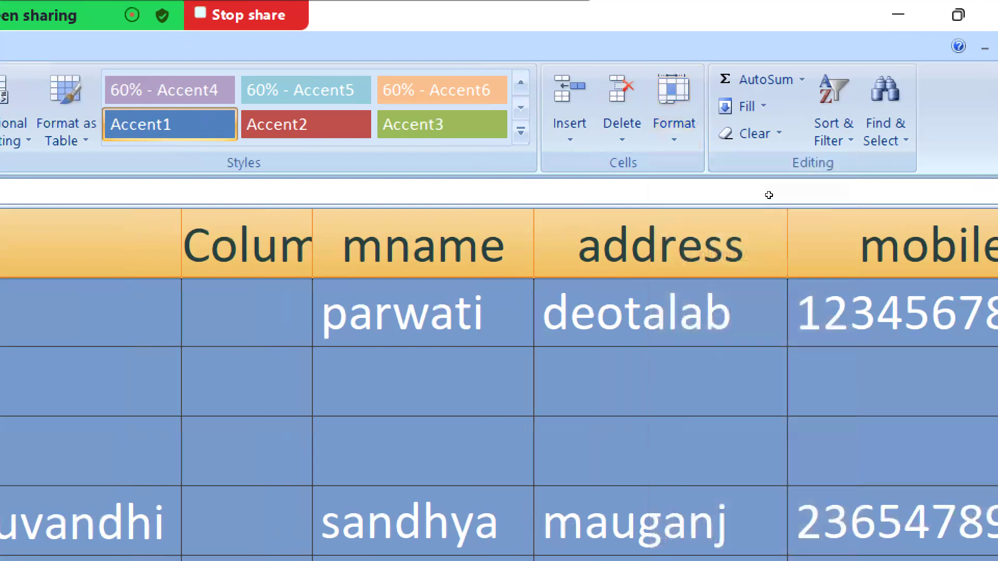
pyautogui.scroll(1, 769, 195)
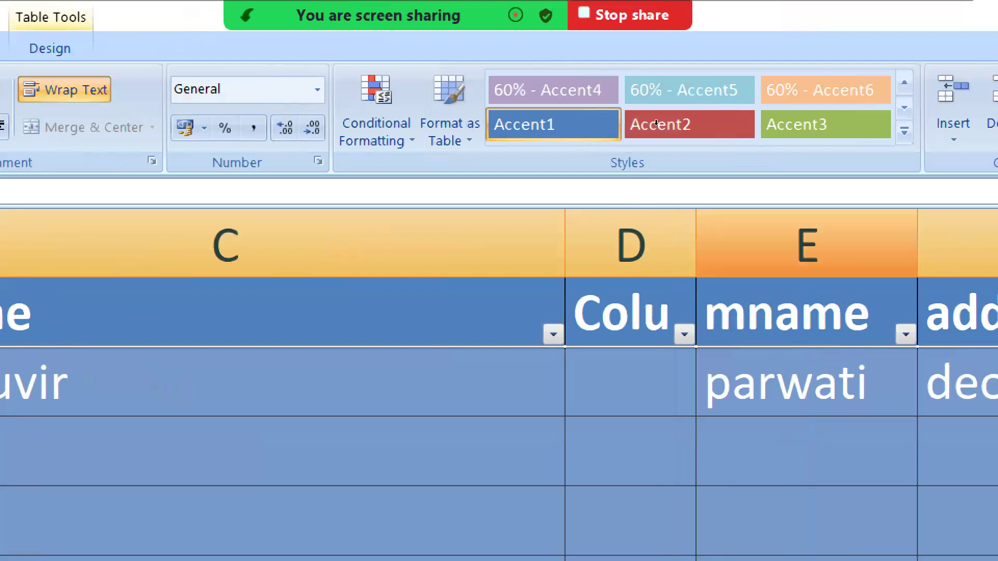
# Hide column E (mname) so the address column sits right after Column1.
pyautogui.click(805, 233)
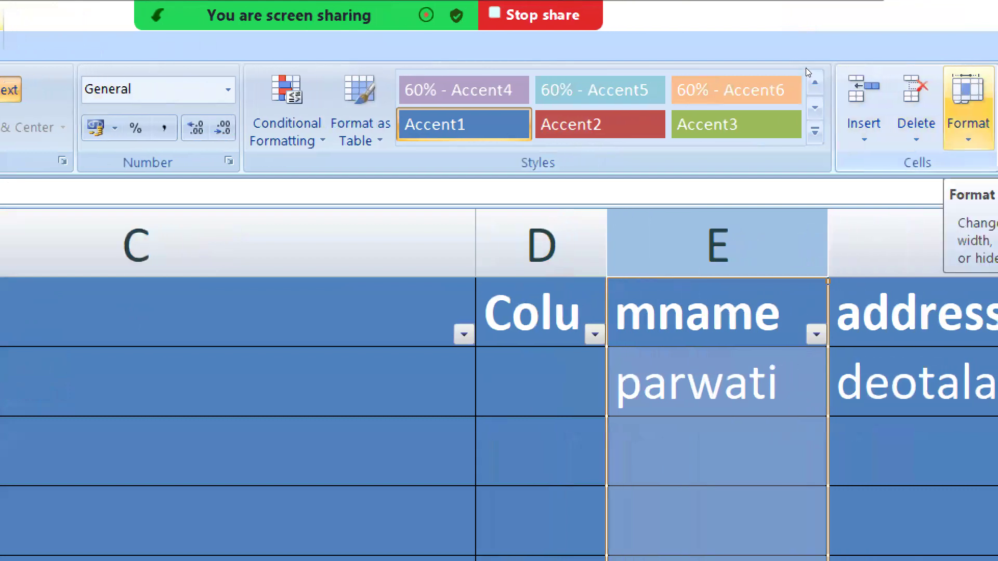
pyautogui.click(983, 127)
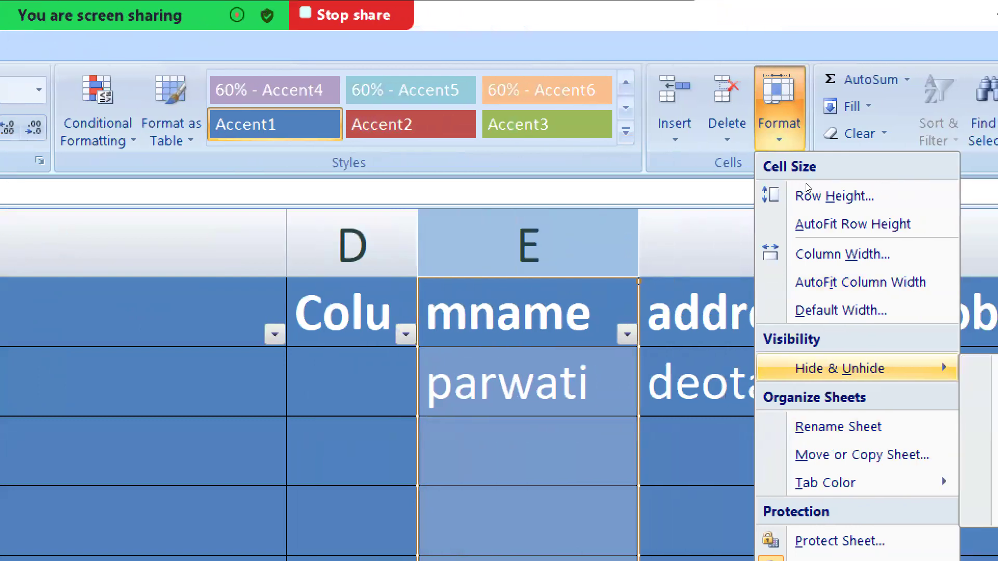
pyautogui.press('Down')
pyautogui.press('Down')
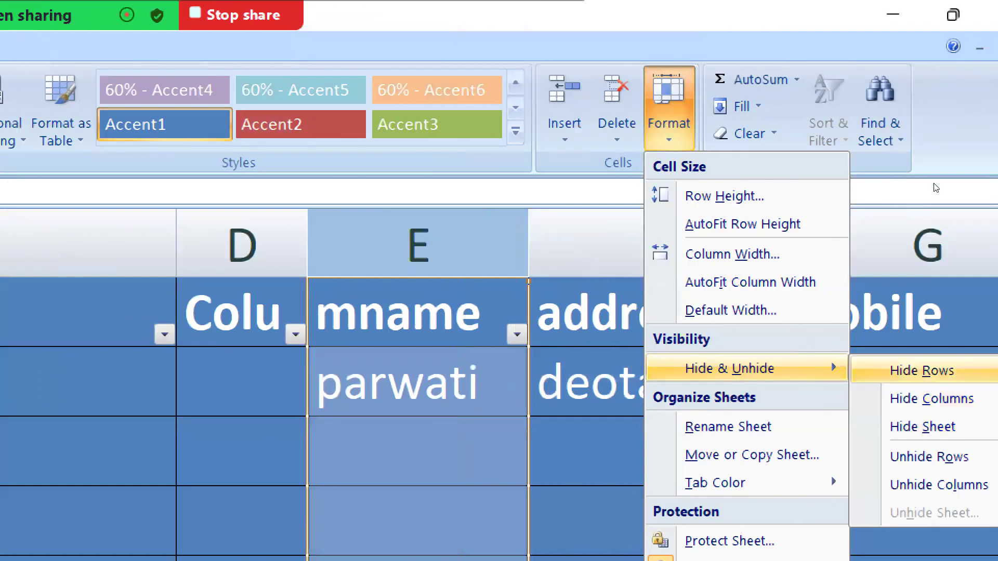
pyautogui.press('Return')
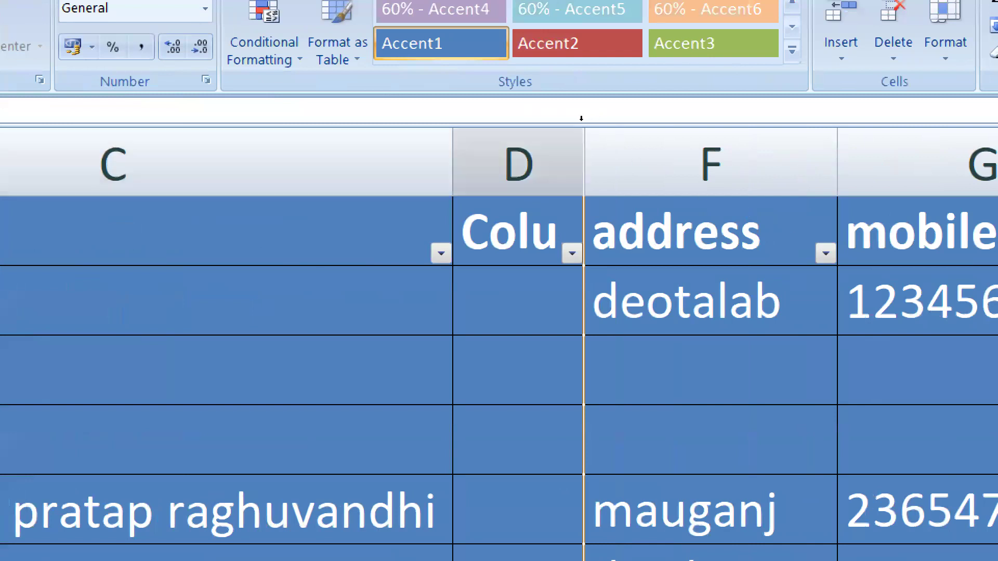
# Select columns D through F and unhide the mname column E.
pyautogui.moveTo(581, 119); pyautogui.dragTo(683, 124)
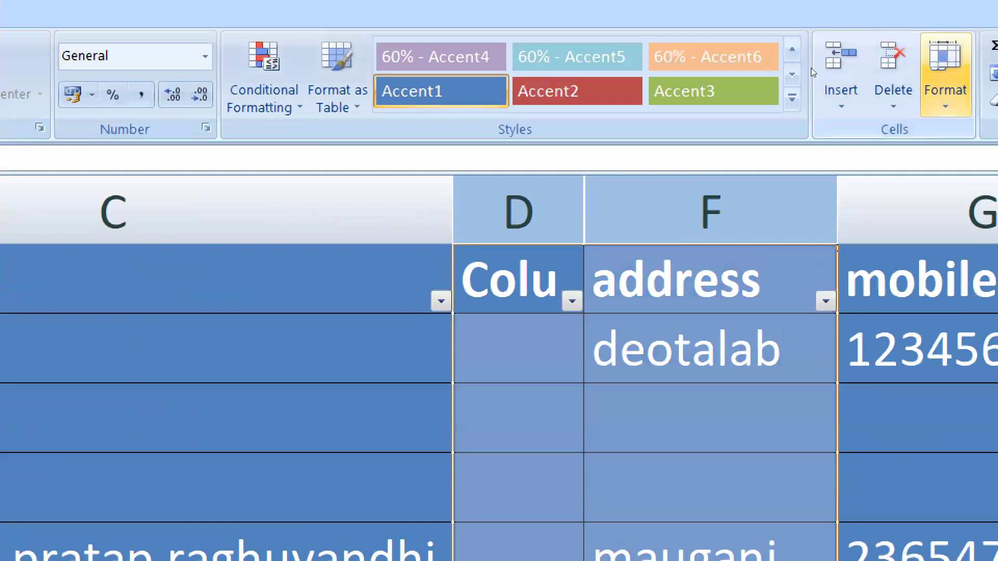
pyautogui.click(945, 72)
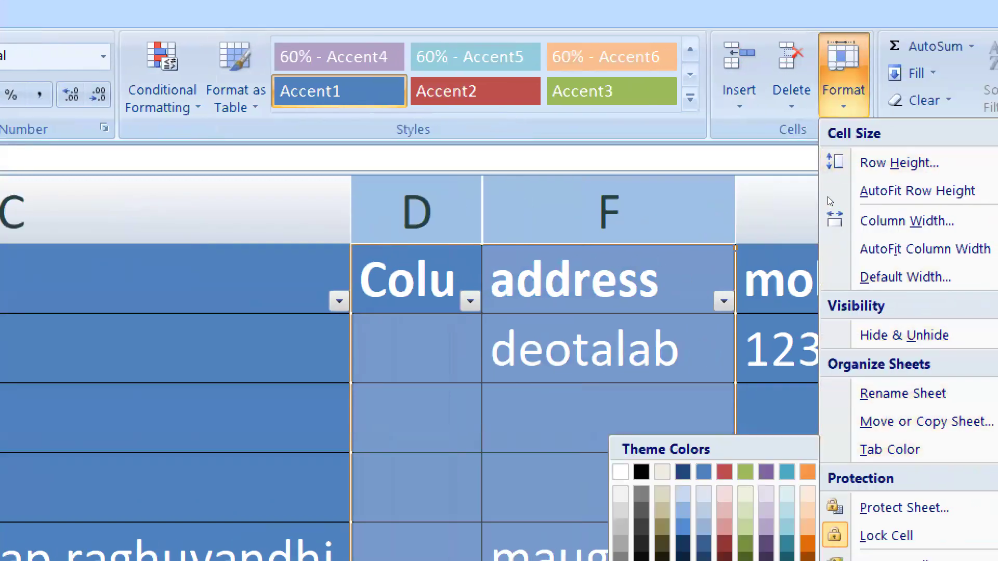
pyautogui.moveTo(904, 335)
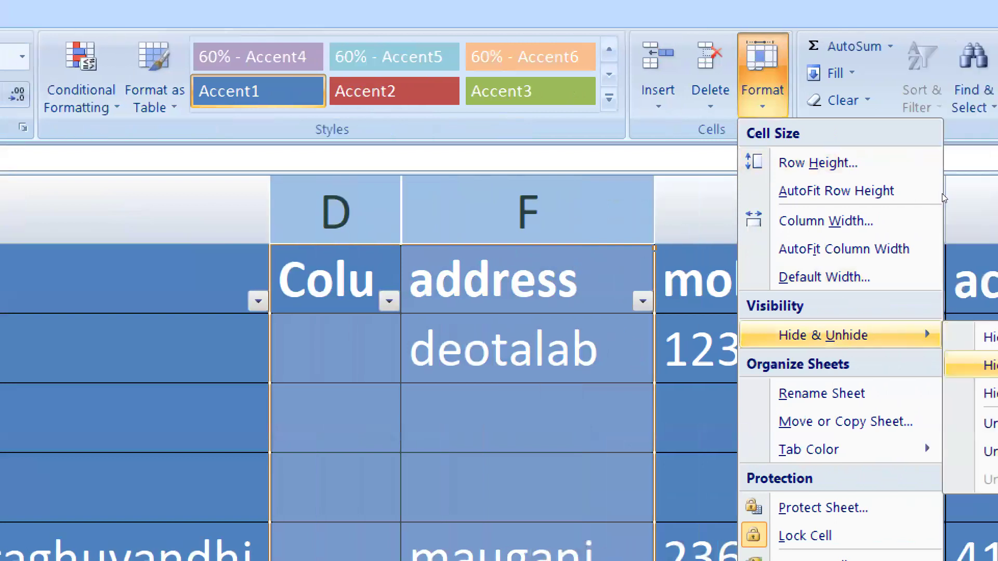
pyautogui.press('Right')
pyautogui.press('Down')
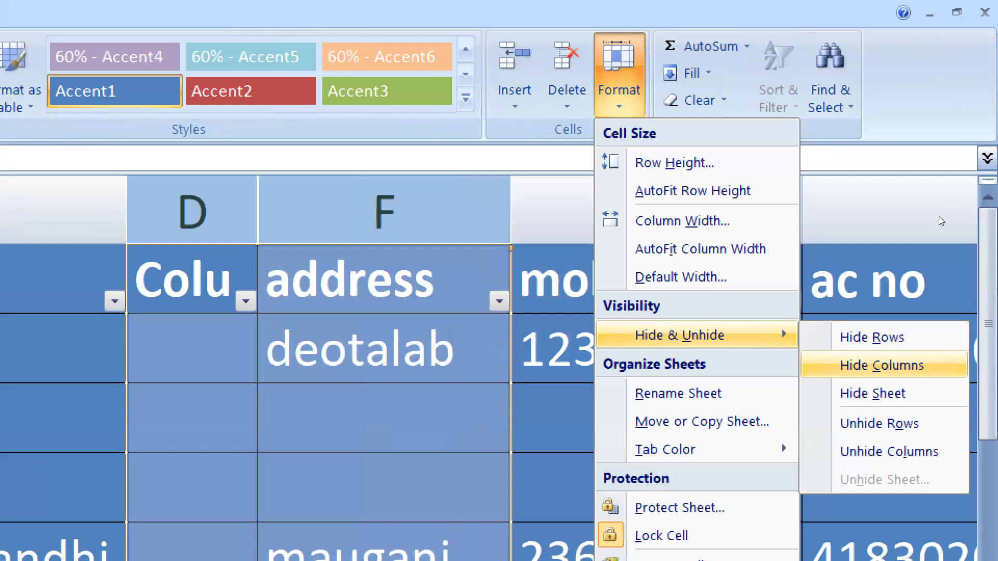
pyautogui.press('Down')
pyautogui.press('Down')
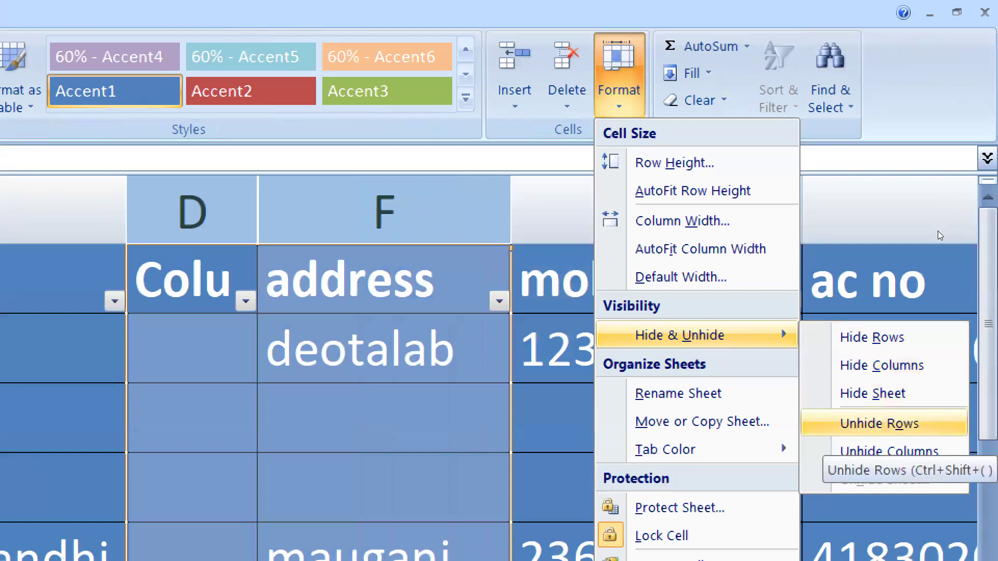
pyautogui.press('Down')
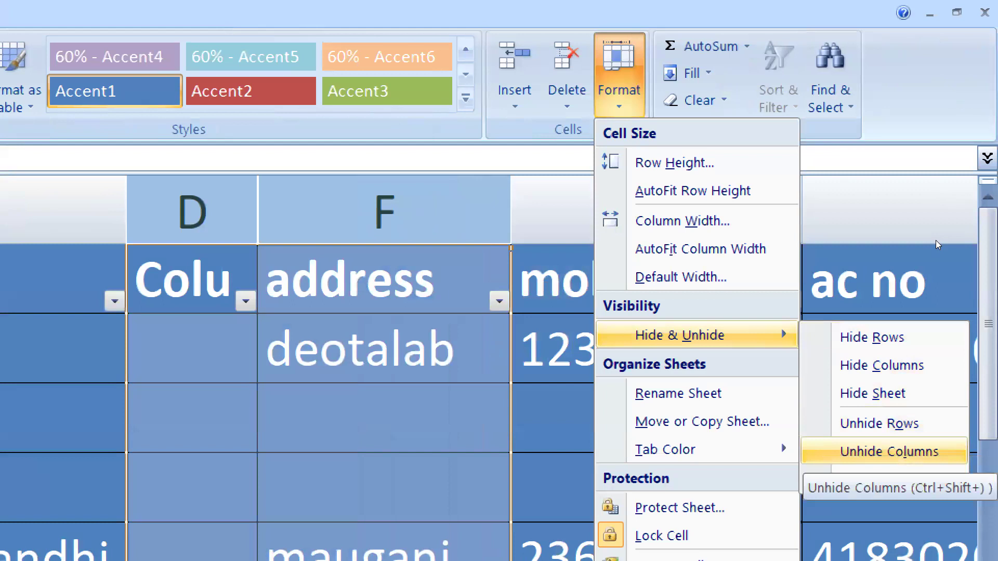
pyautogui.press('Return')
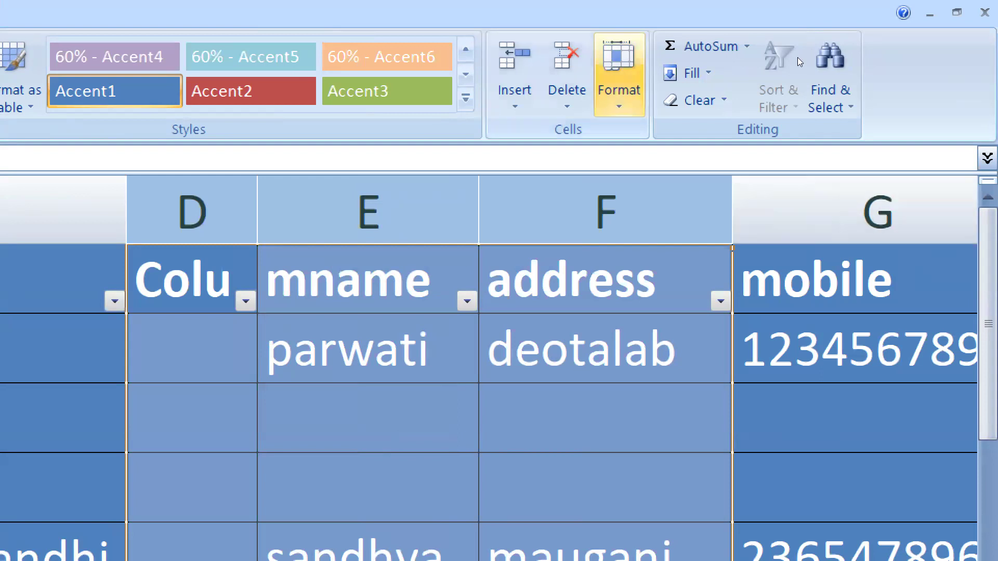
pyautogui.click(620, 89)
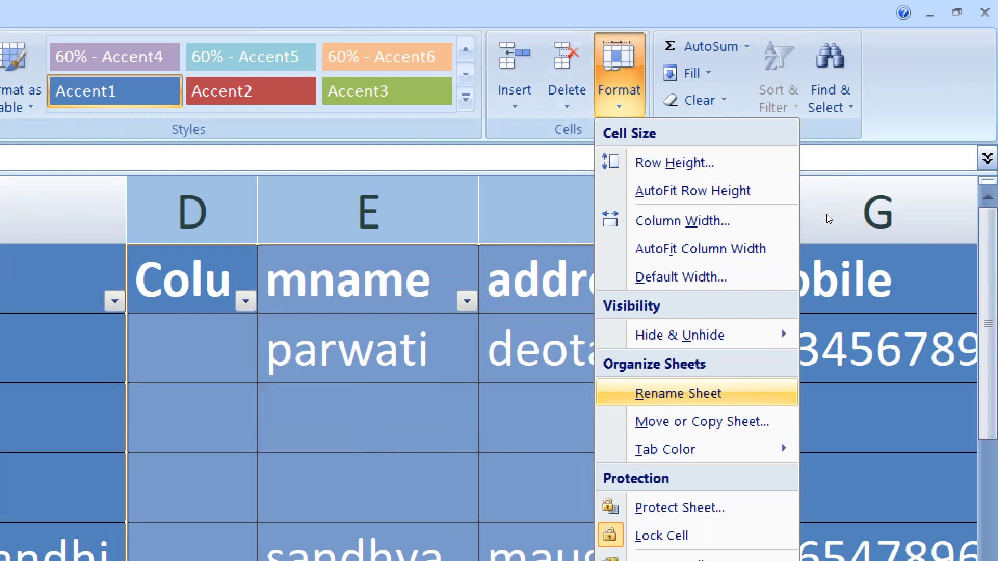
pyautogui.click(692, 200)
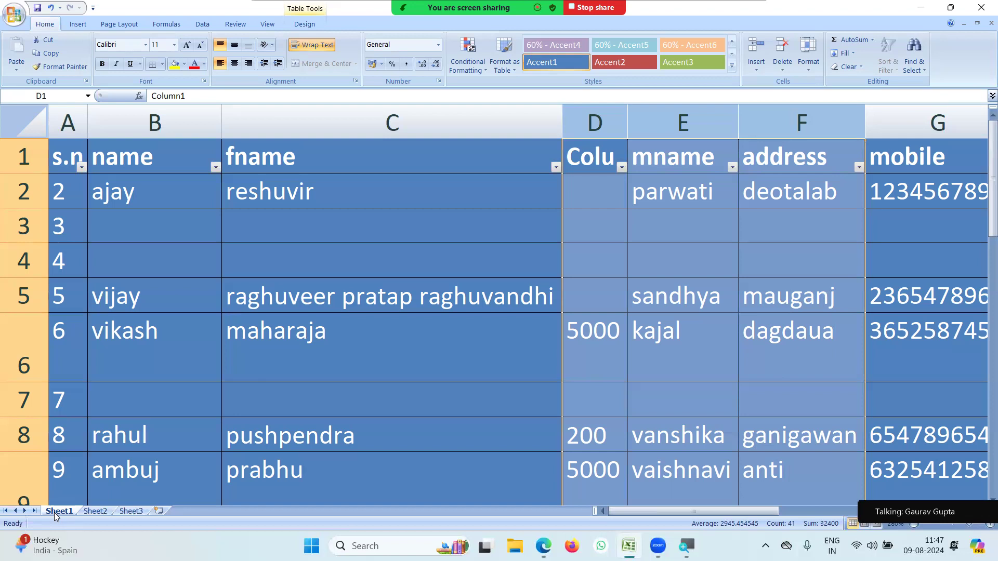
# Select cell C4 and start renaming the Sheet1 tab with Rename Sheet.
pyautogui.click(363, 253)
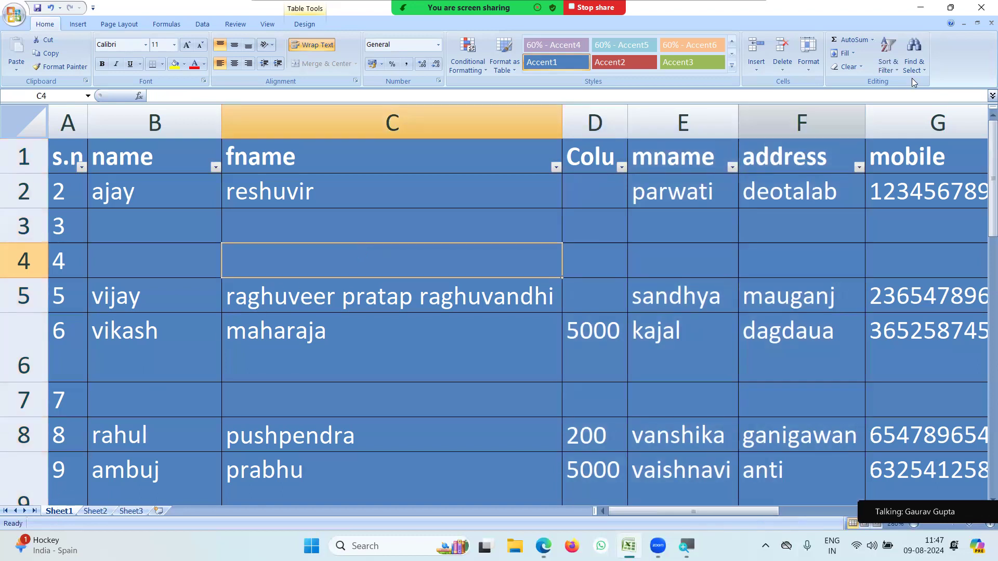
pyautogui.click(806, 71)
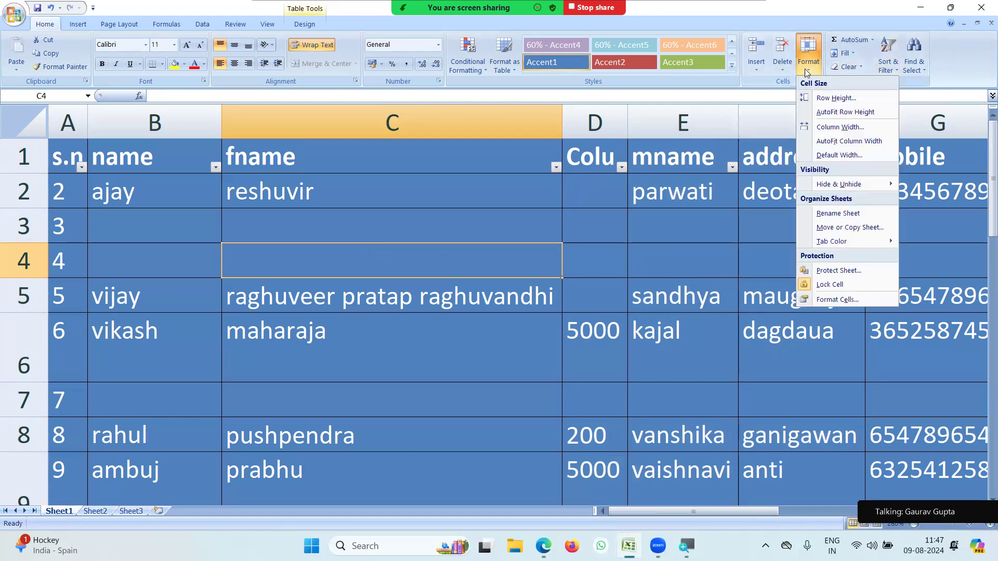
pyautogui.click(826, 214)
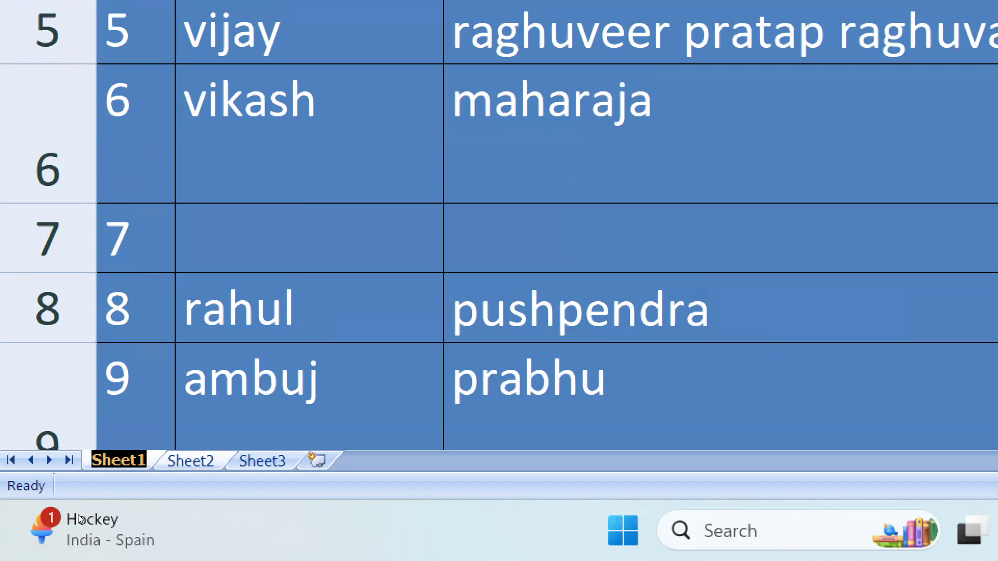
# Name the first sheet 'cm rise' and move on to Sheet2.
pyautogui.write('cm rise')
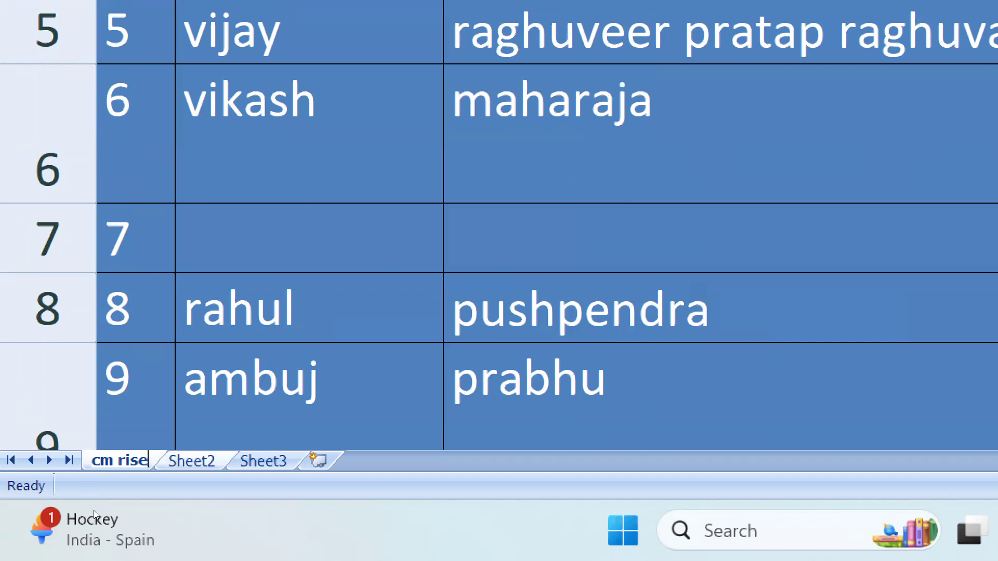
pyautogui.press('Return')
pyautogui.hotkey('ctrl', 'pagedown')
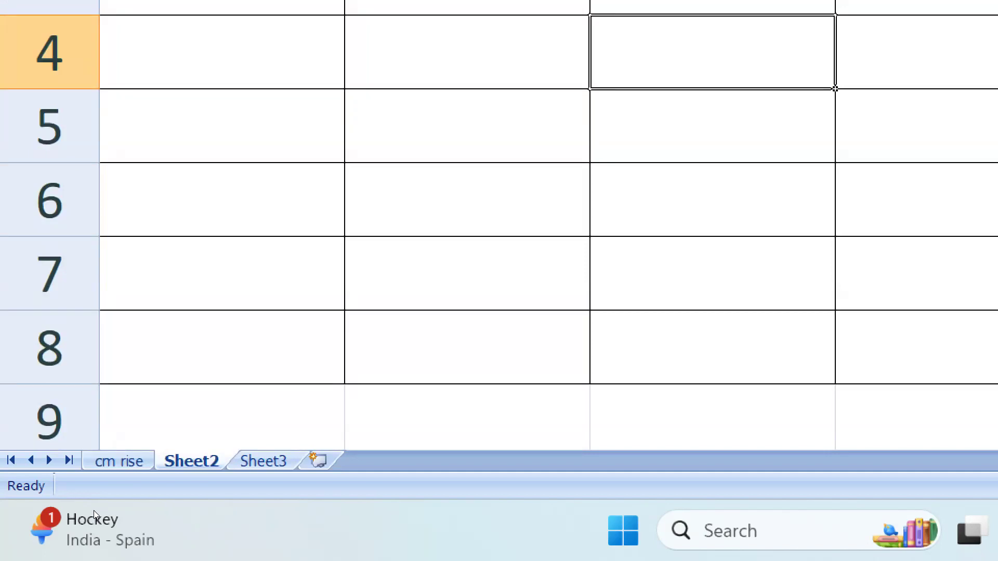
# Rename Sheet2 to 'shishu mandir' from its tab menu, then move to Sheet3.
pyautogui.rightClick(188, 461)
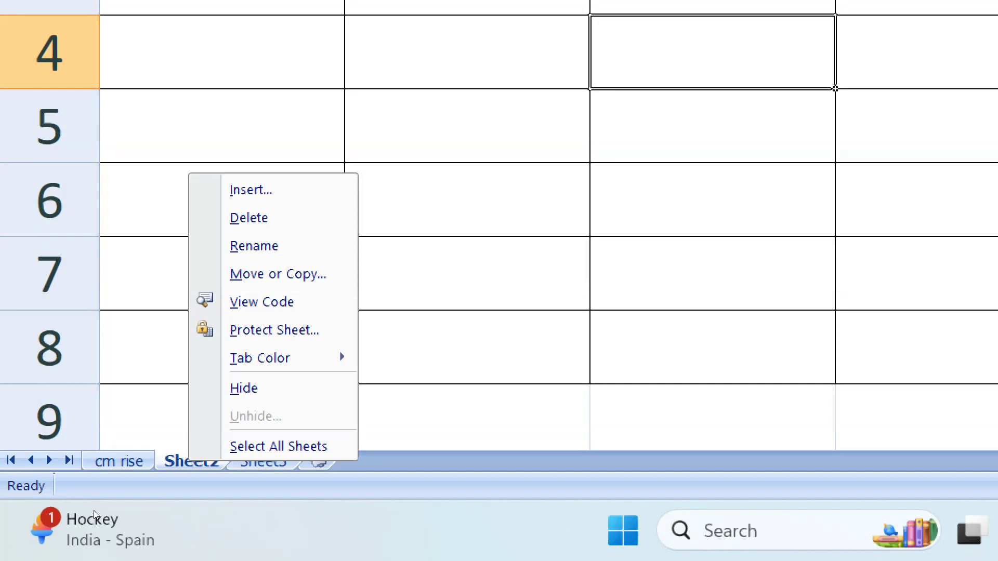
pyautogui.click(254, 246)
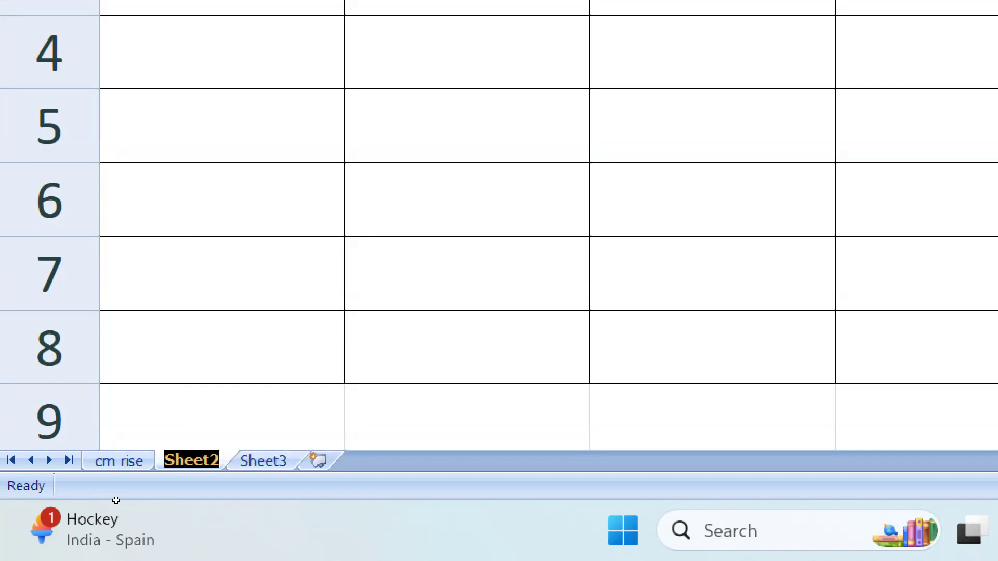
pyautogui.write('shi')
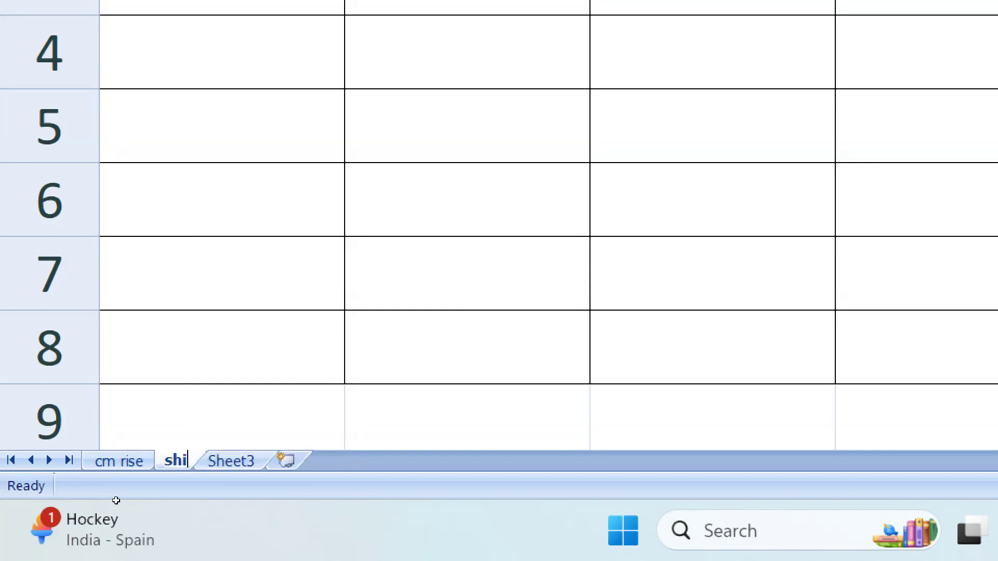
pyautogui.write('shu')
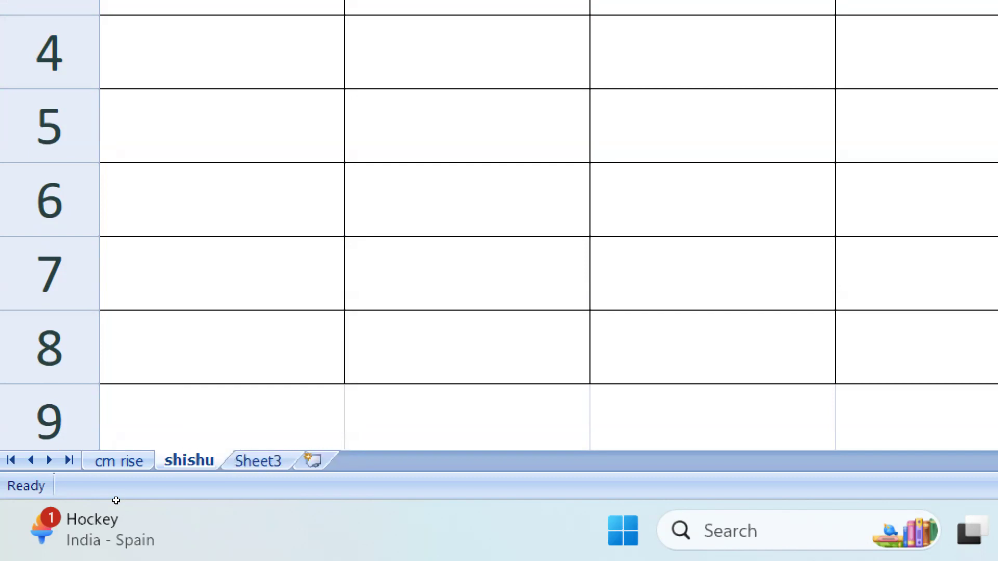
pyautogui.write(' man')
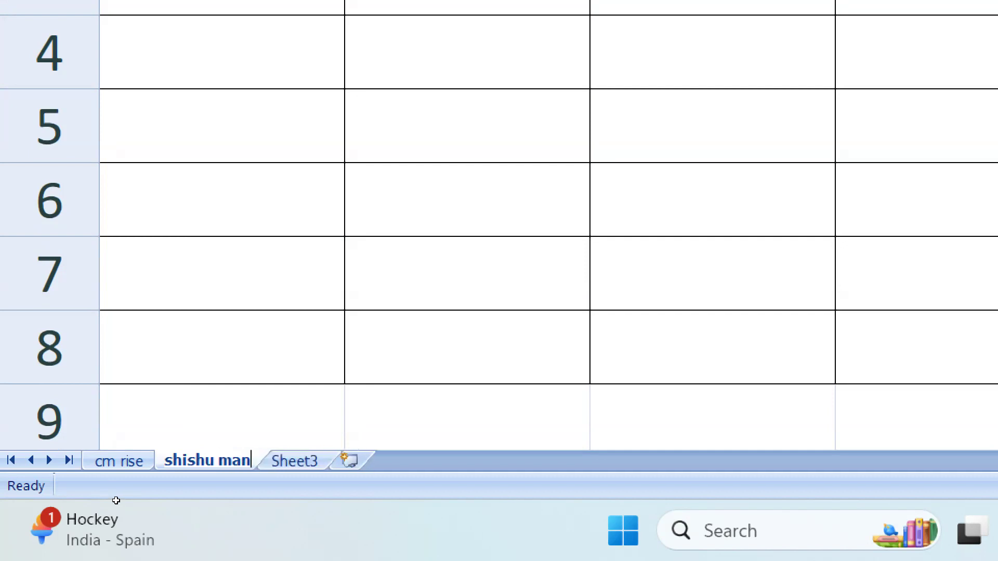
pyautogui.write('dir')
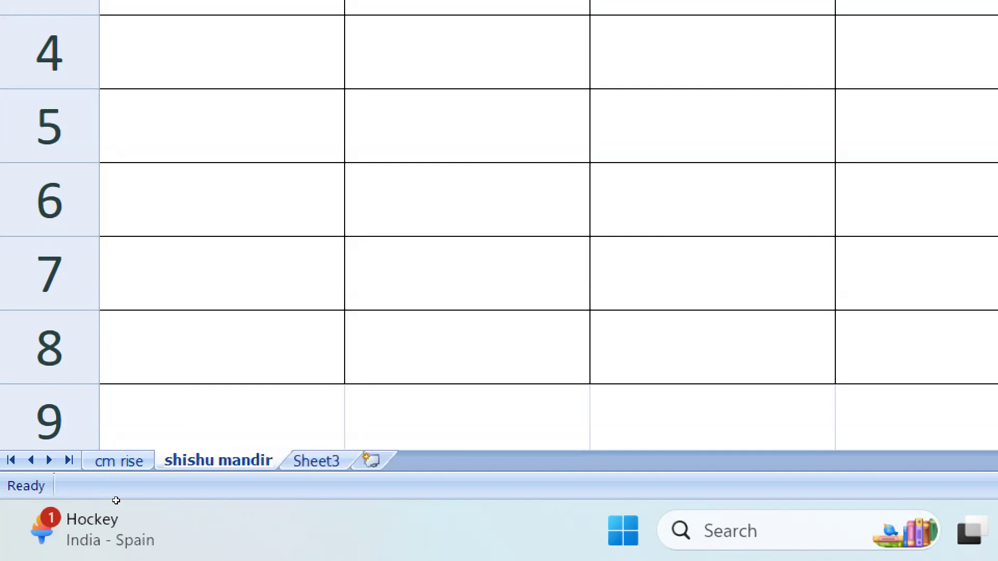
pyautogui.press('Return')
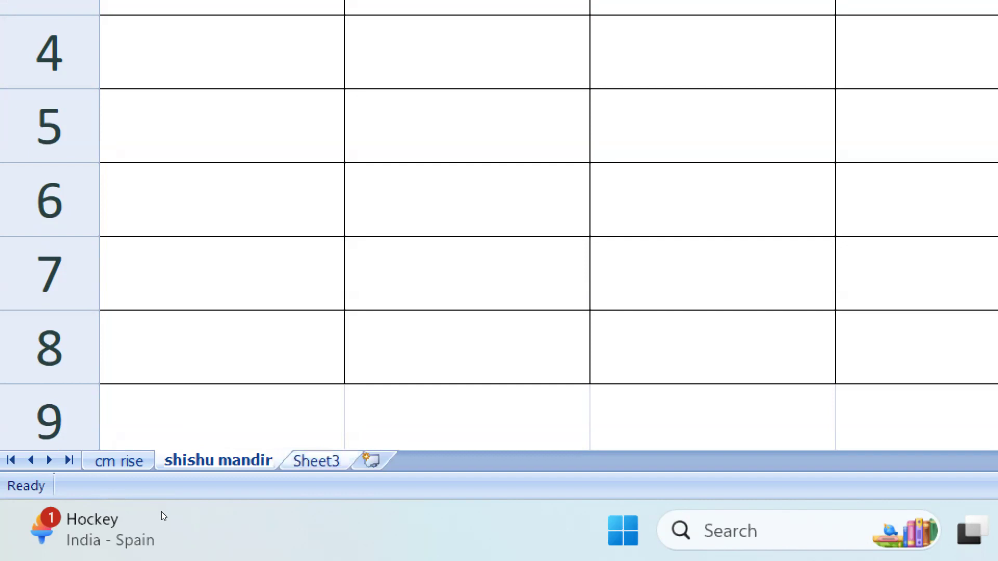
pyautogui.hotkey('ctrl', 'pagedown')
# Rename Sheet3 to 'garvi public' using its tab menu's Rename option.
pyautogui.rightClick(322, 462)
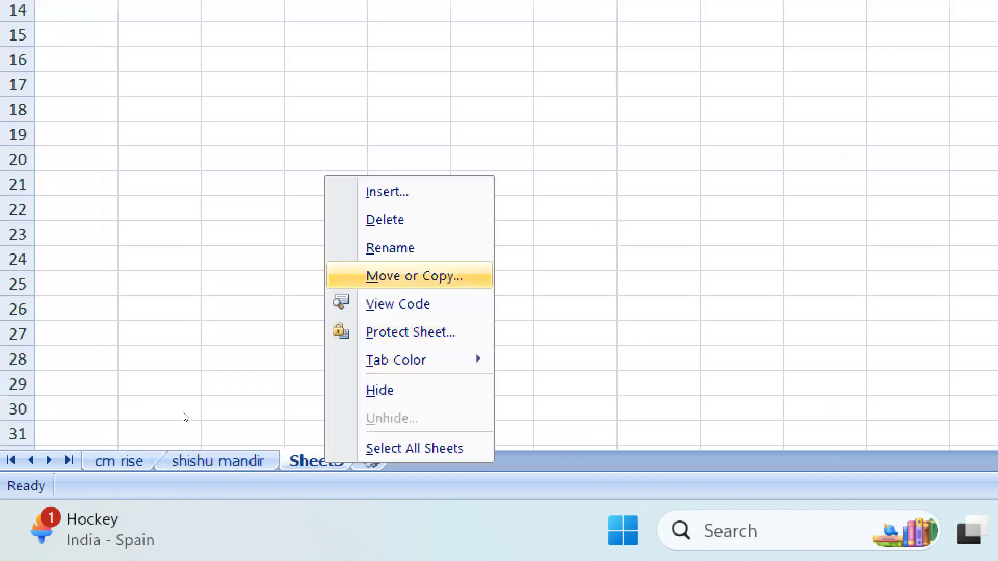
pyautogui.press('Return')
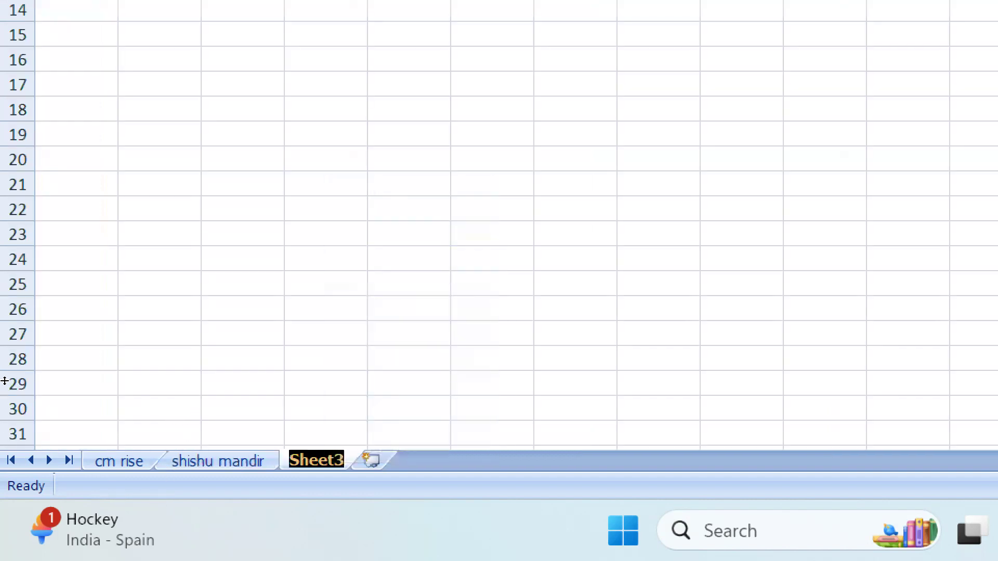
pyautogui.write('garv')
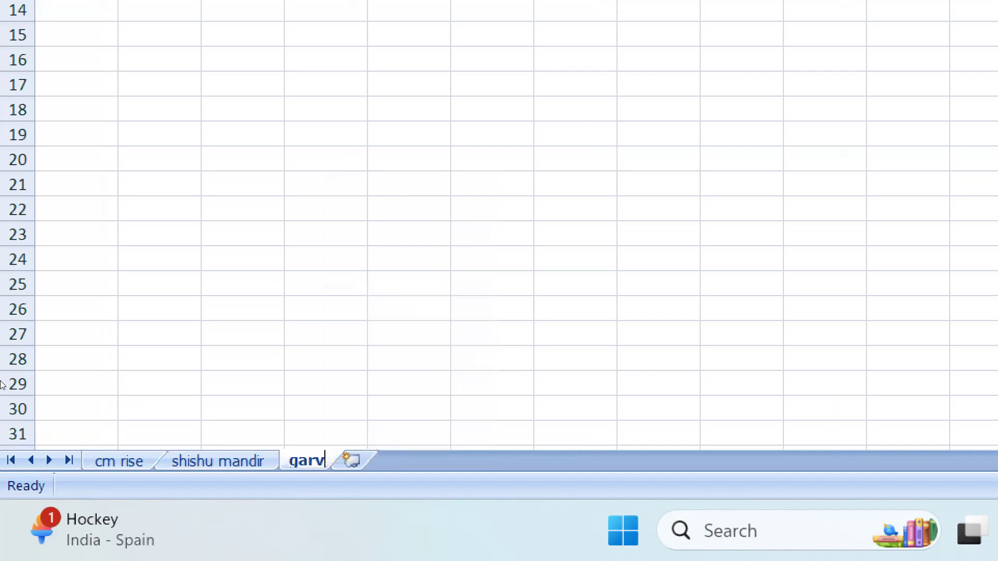
pyautogui.write('i p')
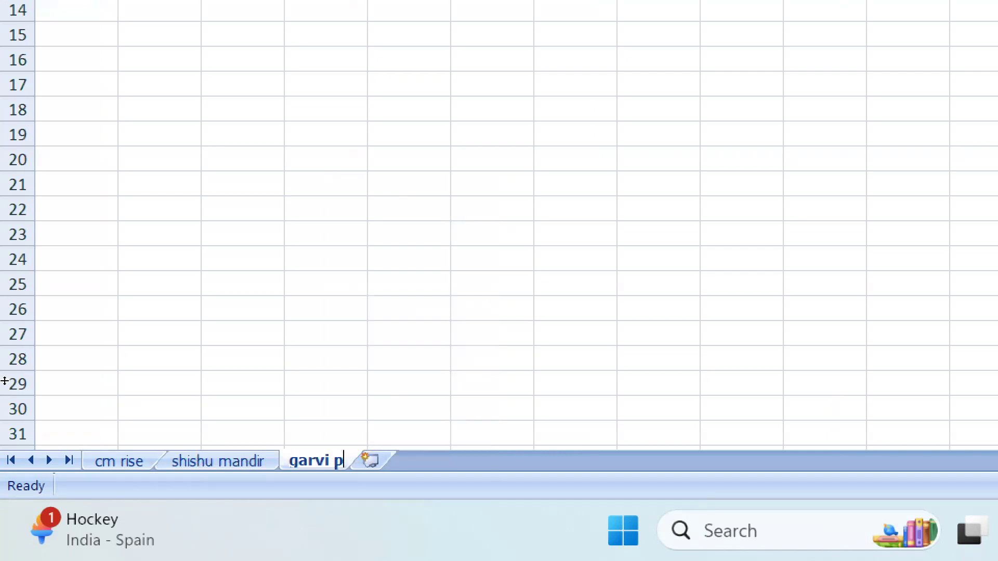
pyautogui.write('ublic')
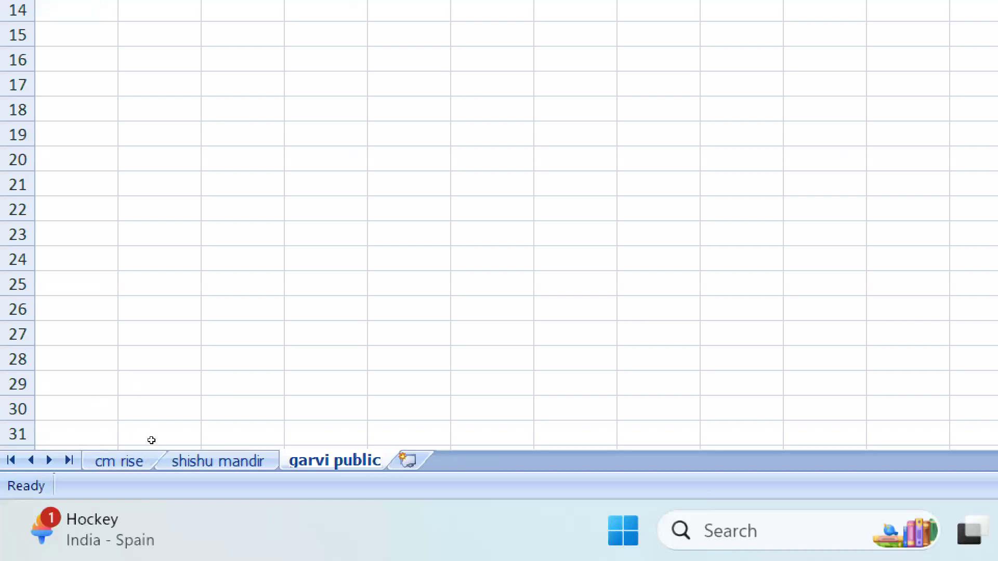
pyautogui.press('Return')
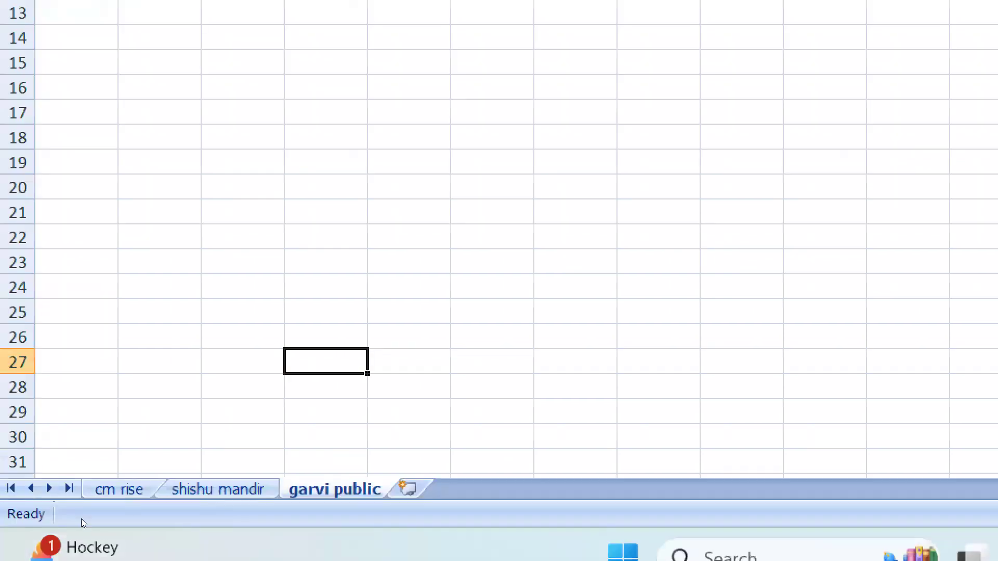
# Set the cm rise sheet's tab colour to standard red.
pyautogui.click(104, 490)
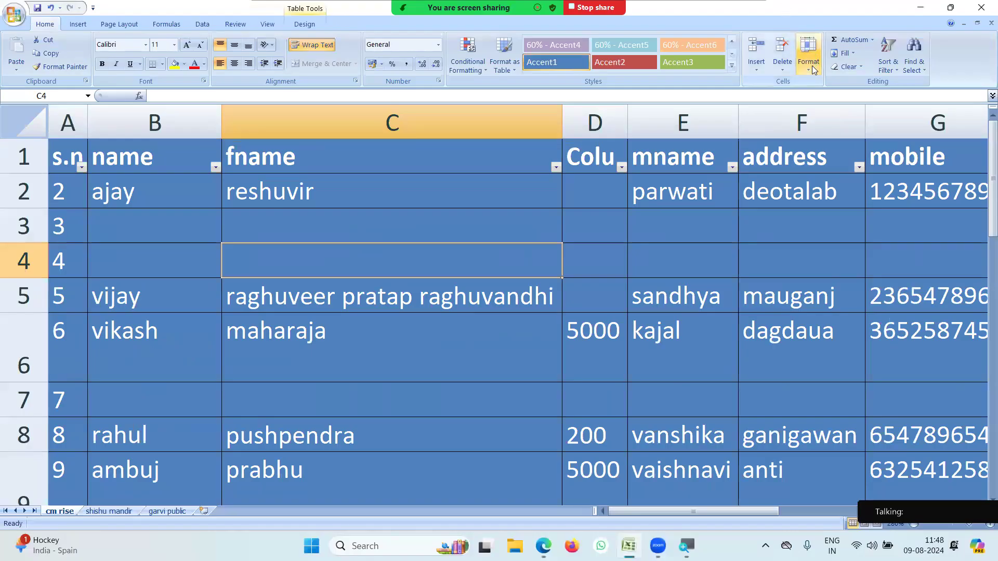
pyautogui.click(812, 66)
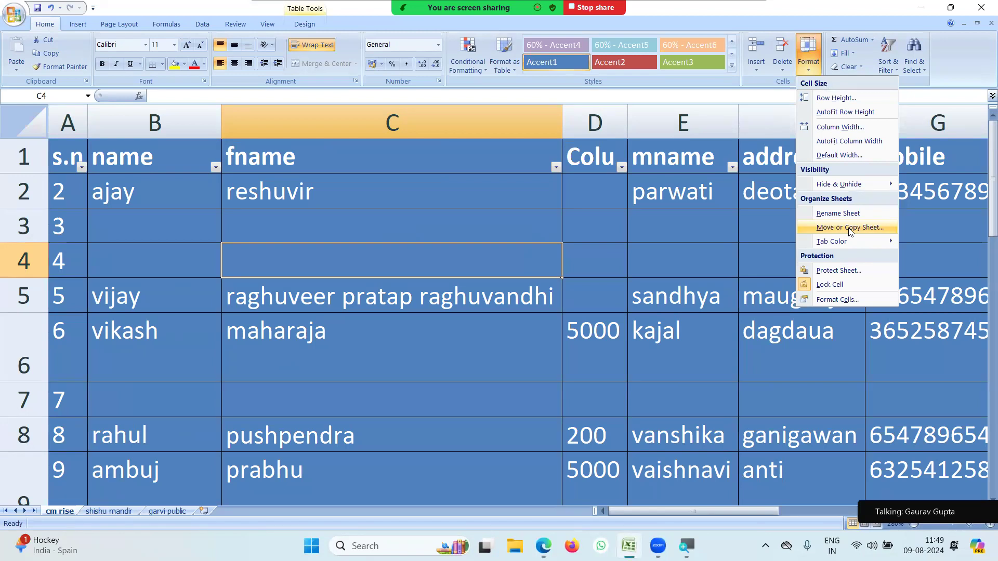
pyautogui.moveTo(843, 244)
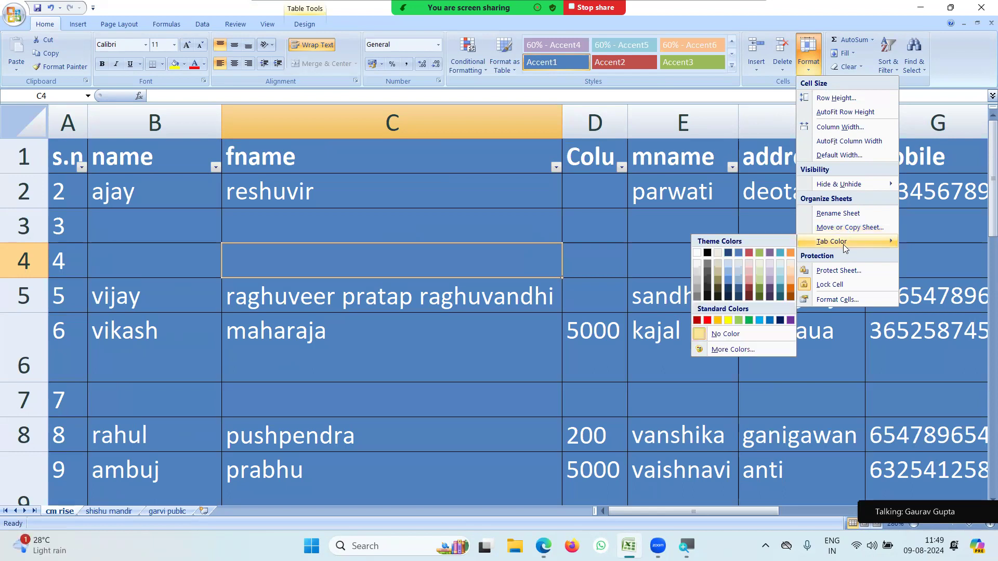
pyautogui.click(707, 319)
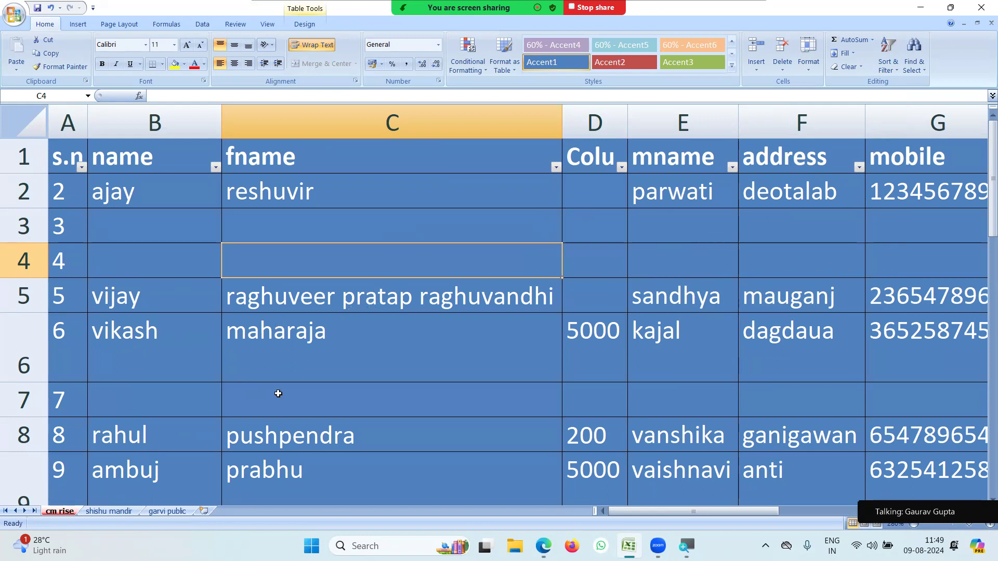
# Set the shishu mandir tab colour to light blue and select cell D6.
pyautogui.click(110, 513)
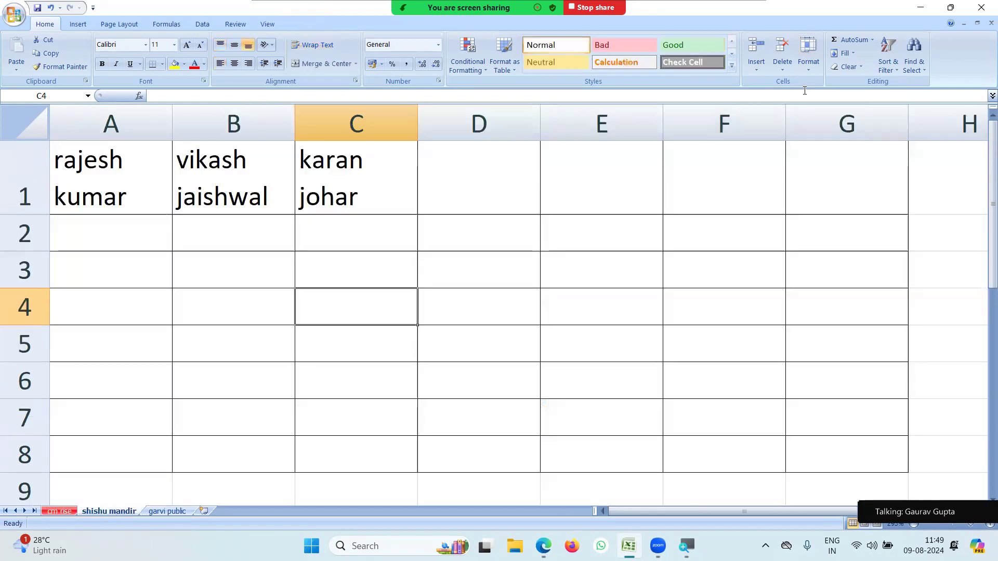
pyautogui.click(809, 55)
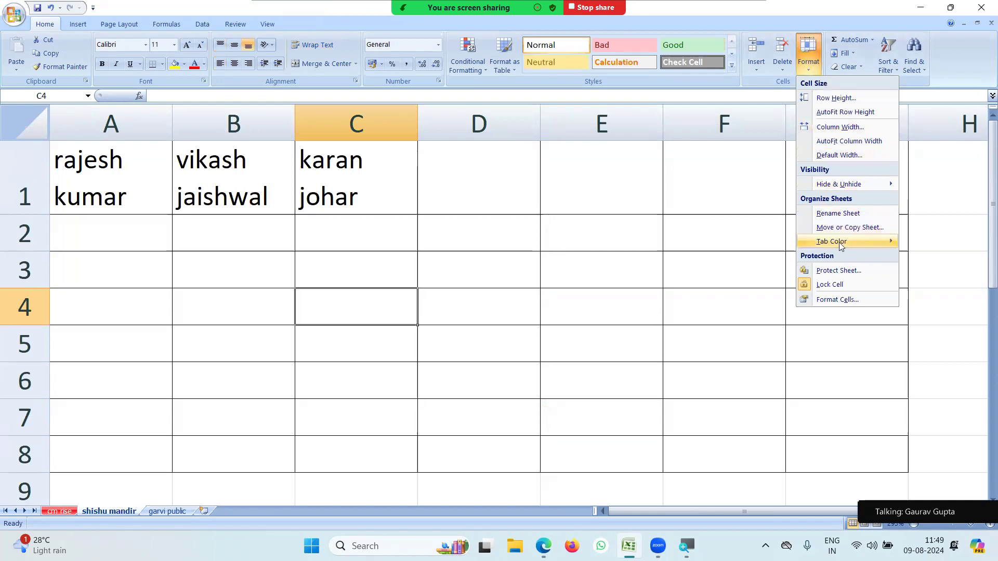
pyautogui.moveTo(841, 240)
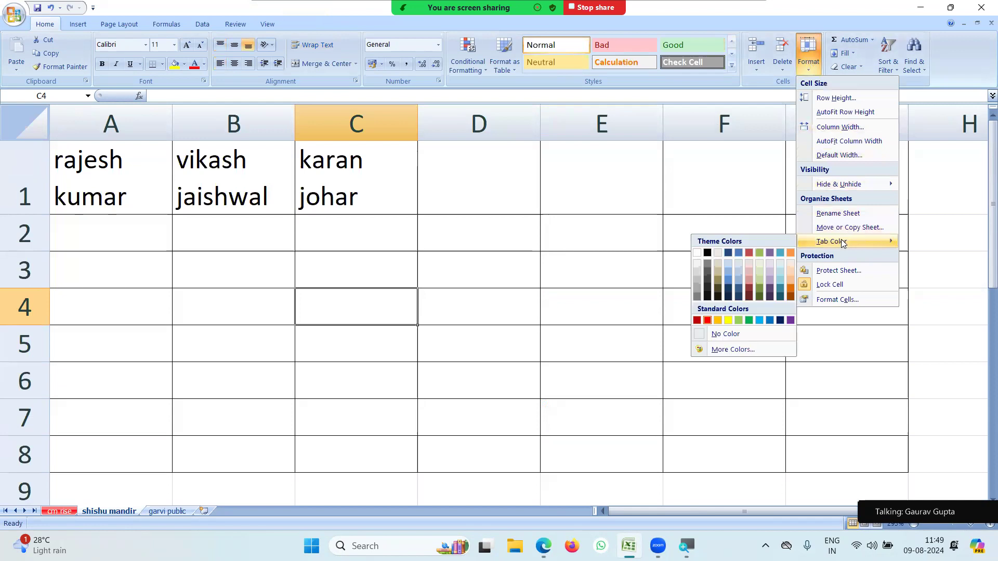
pyautogui.click(760, 321)
pyautogui.click(452, 373)
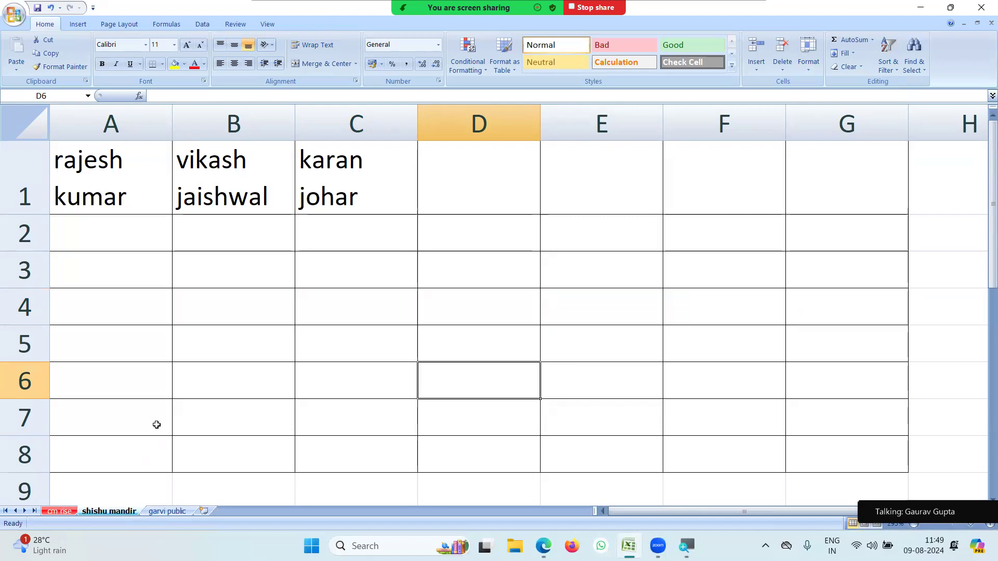
# View the empty garvi public sheet, then return to the cm rise employee table.
pyautogui.click(167, 512)
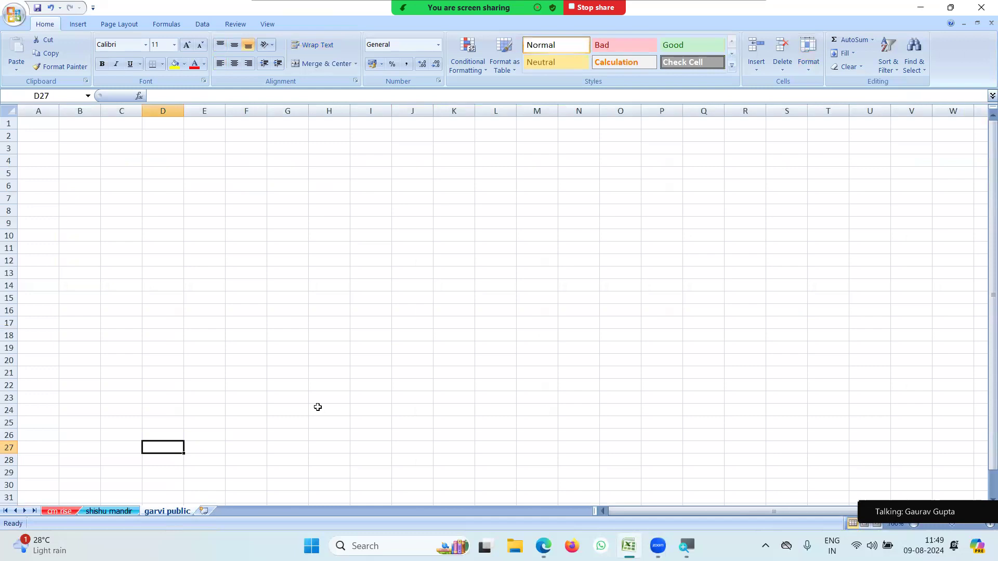
pyautogui.click(60, 511)
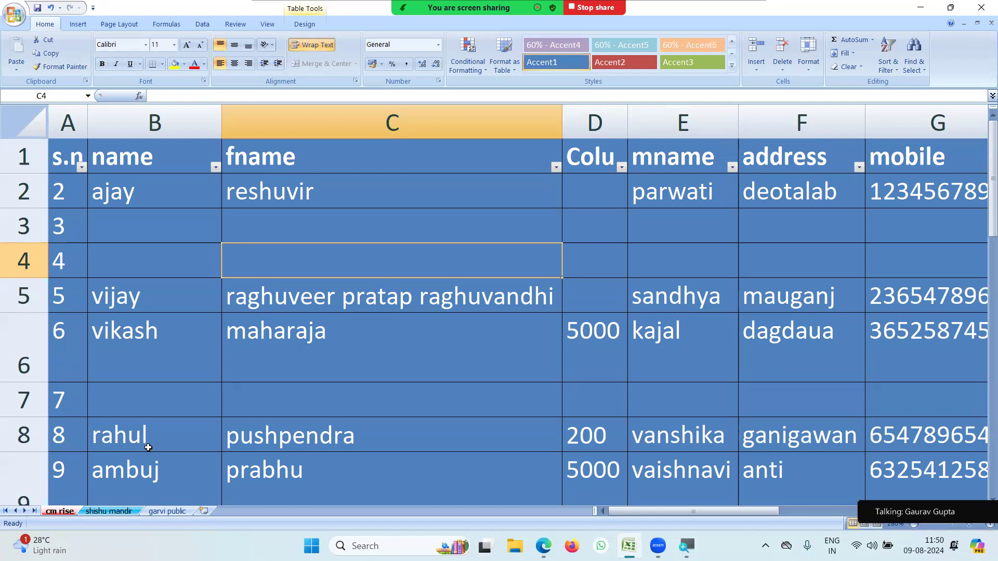
# Bring up the Home Format dropdown listing Protect Sheet for the cm rise sheet.
pyautogui.click(184, 396)
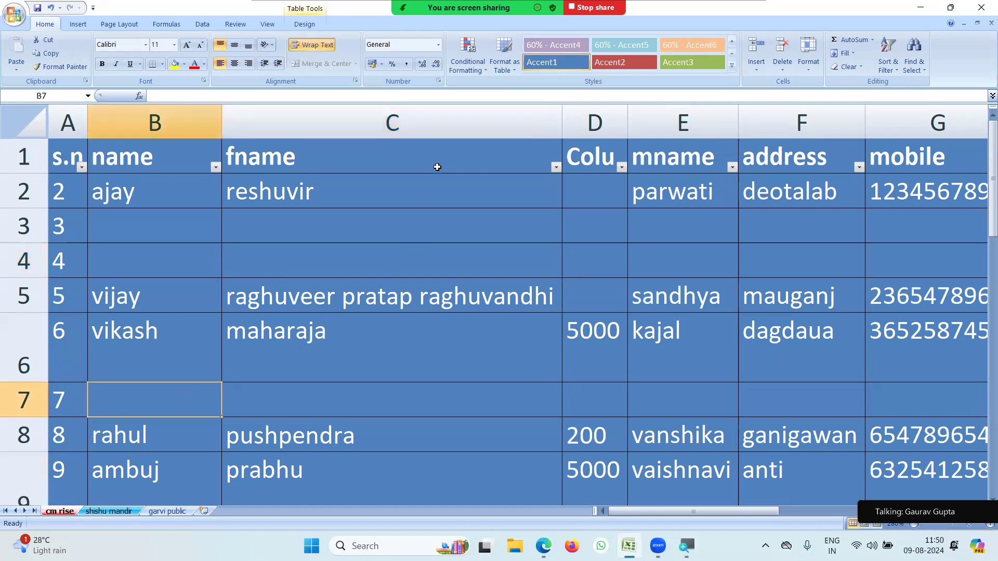
pyautogui.click(808, 66)
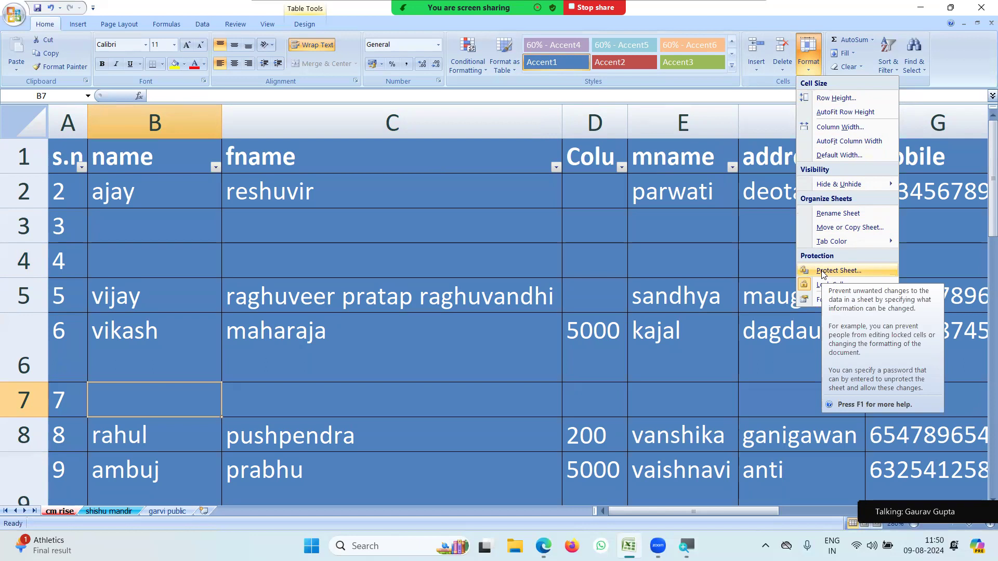
pyautogui.click(363, 219)
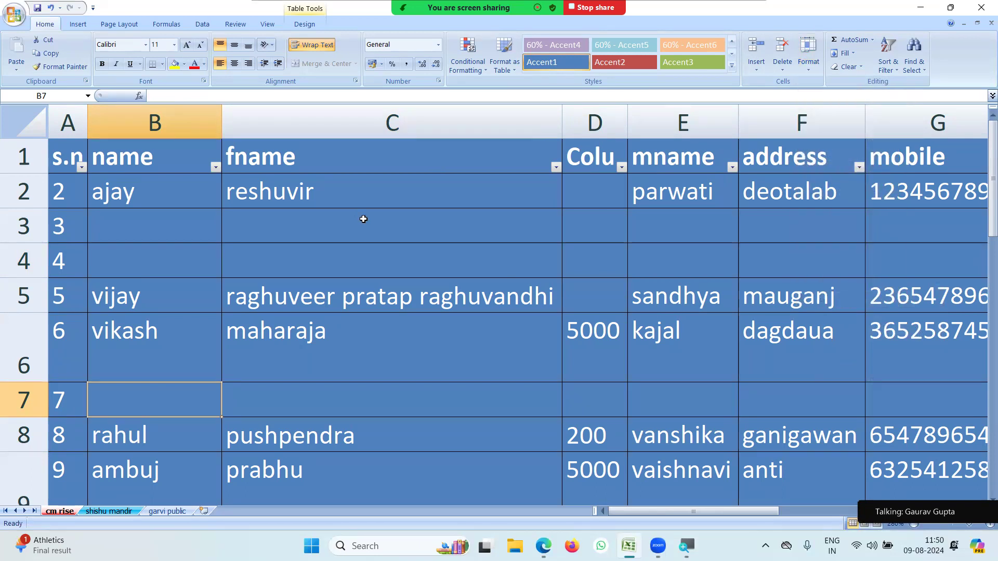
pyautogui.click(811, 71)
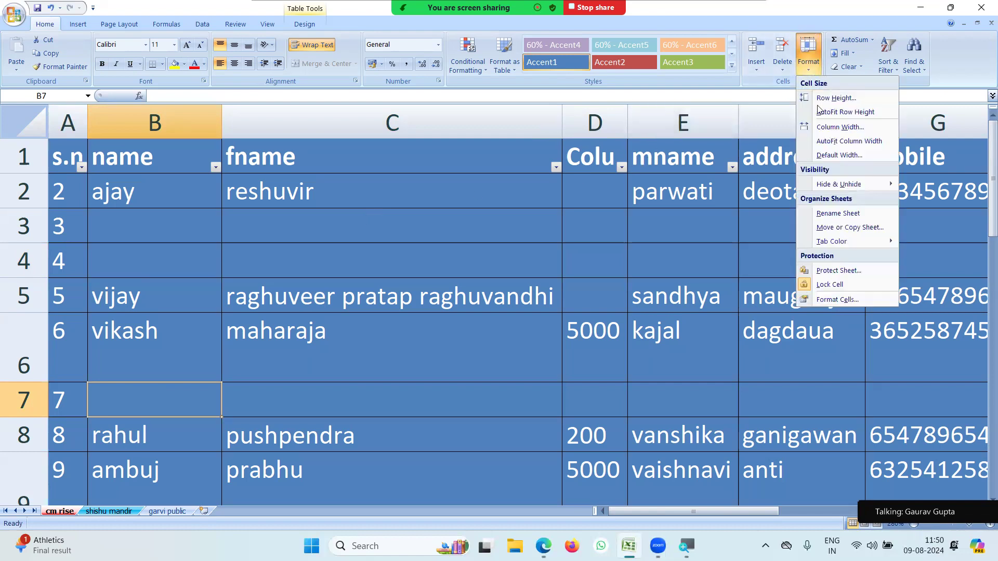
# Protect the cm rise sheet with a password, entering it and confirming it.
pyautogui.click(834, 271)
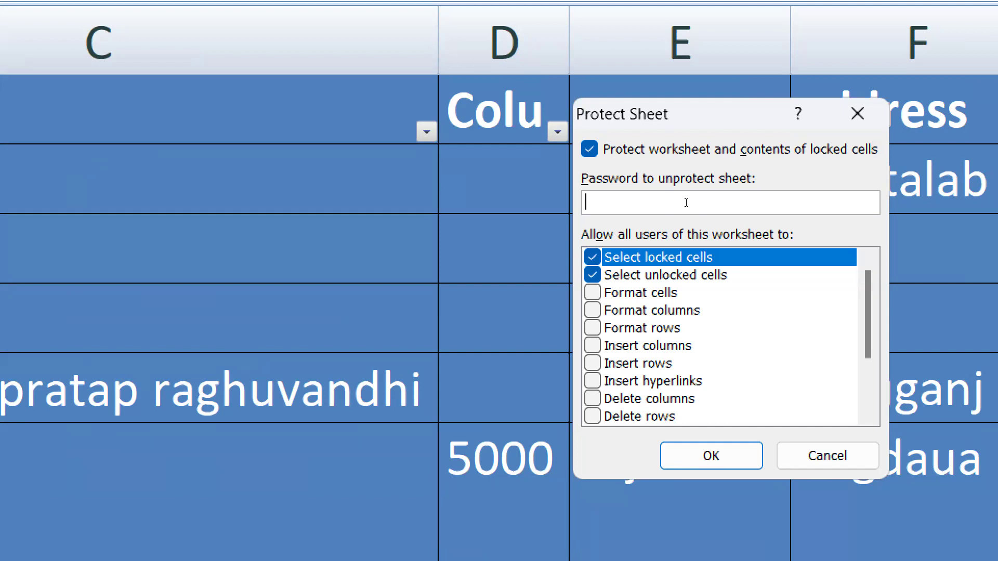
pyautogui.write('23')
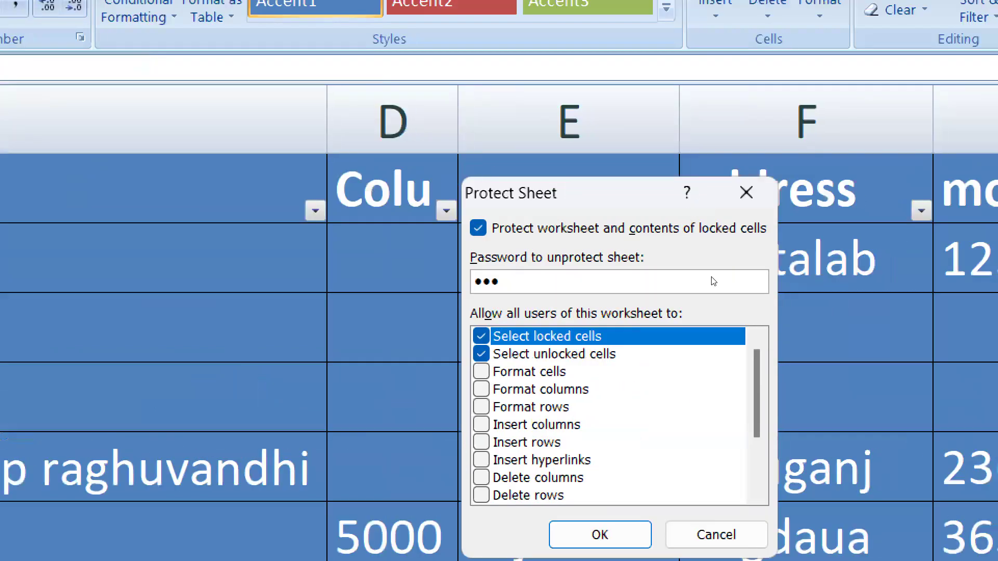
pyautogui.press('Return')
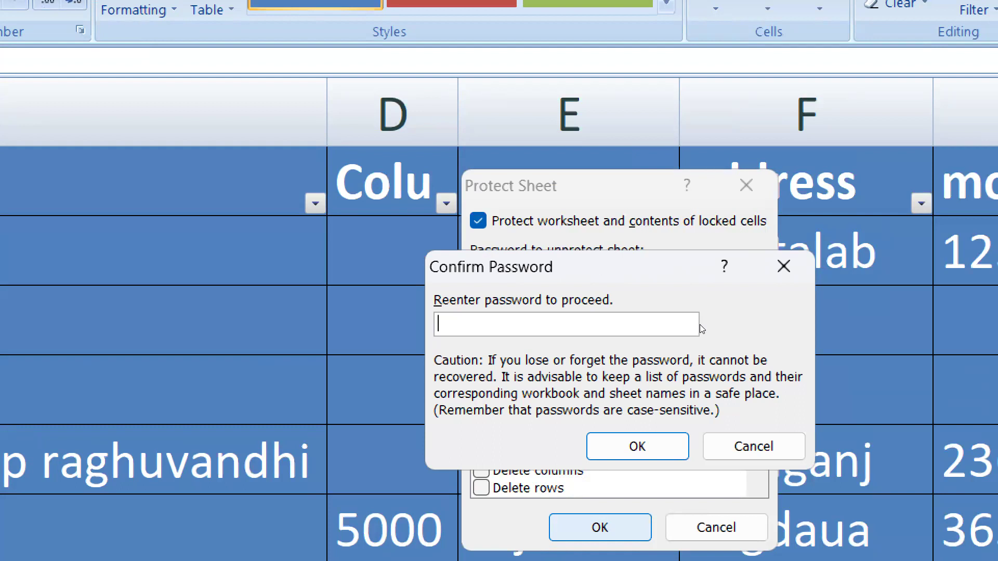
pyautogui.write('123')
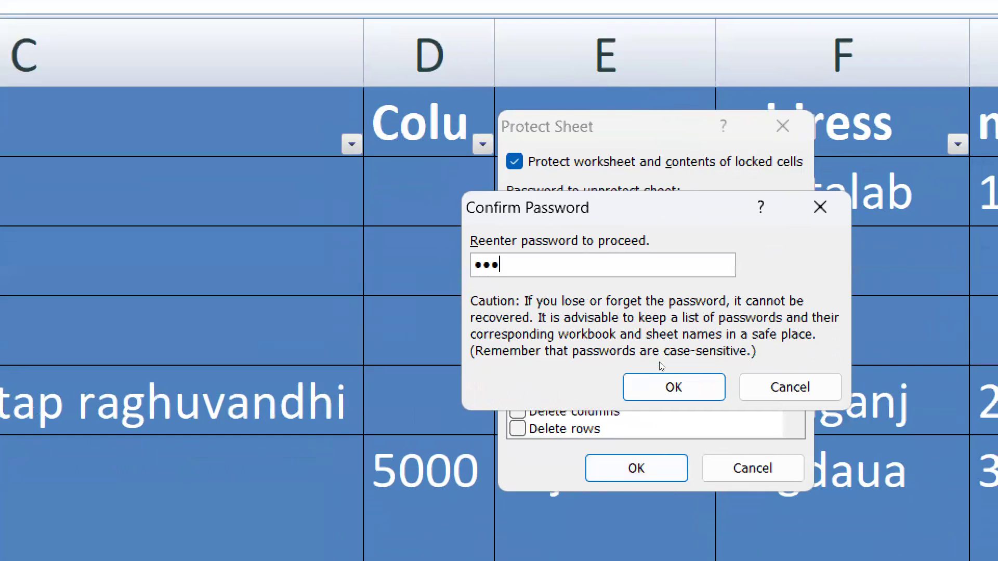
pyautogui.press('Return')
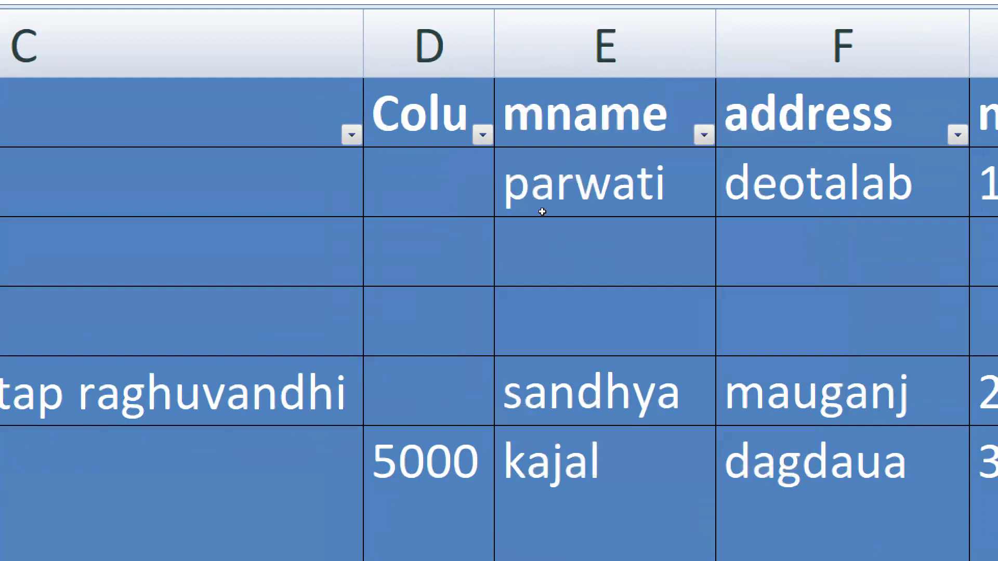
pyautogui.press('Right')
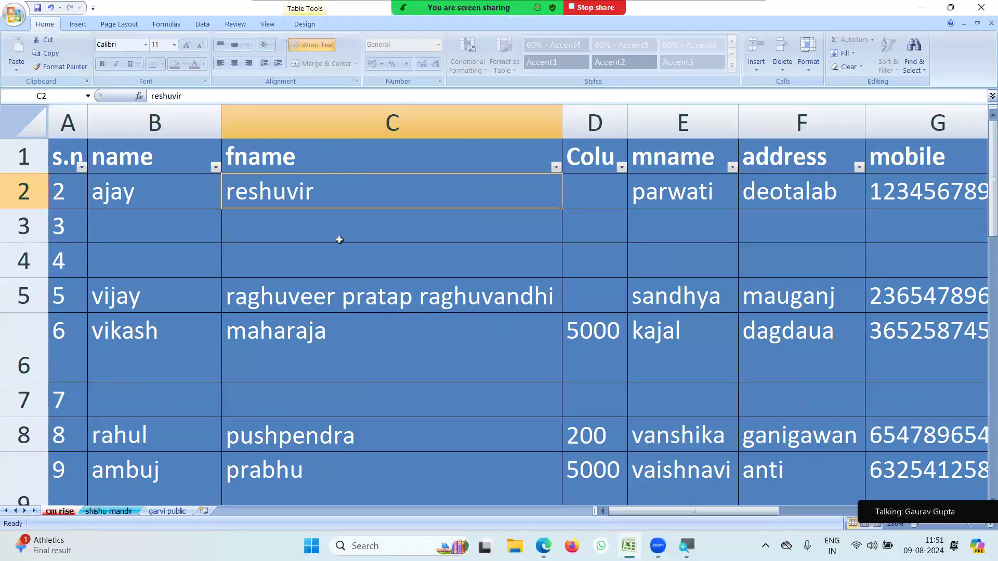
pyautogui.doubleClick(337, 203)
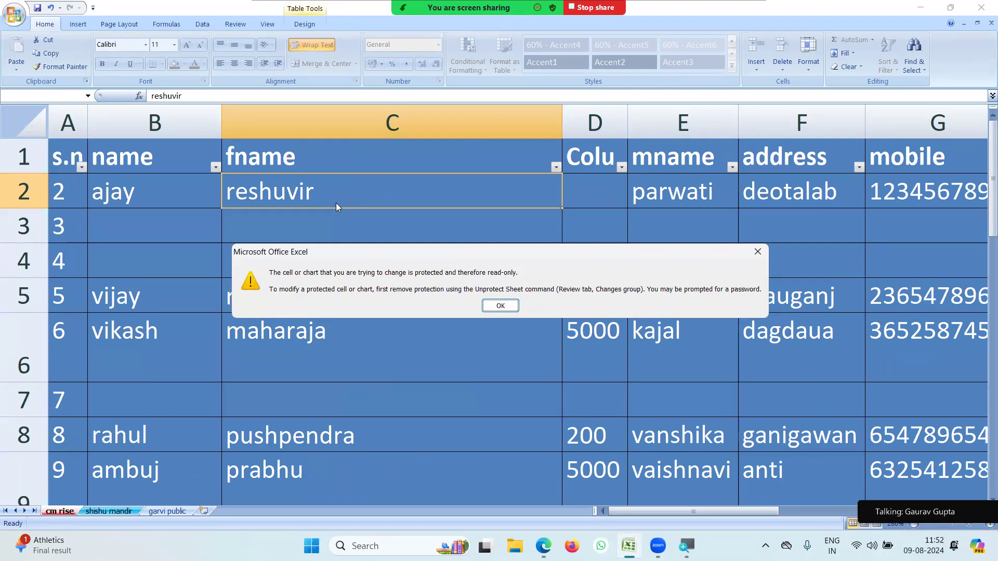
pyautogui.click(497, 306)
pyautogui.scroll(-4, 387, 343)
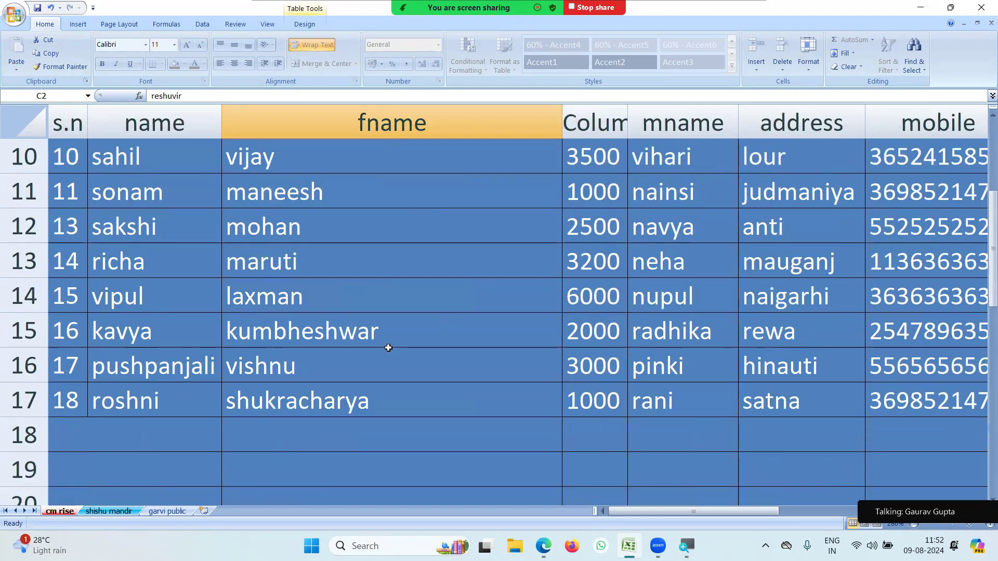
pyautogui.click(141, 335)
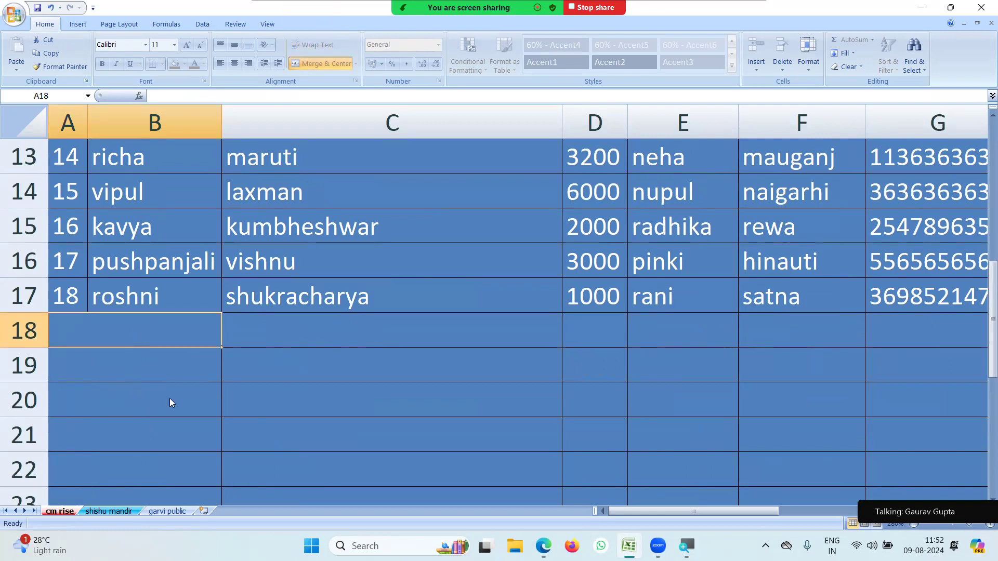
pyautogui.press('a')
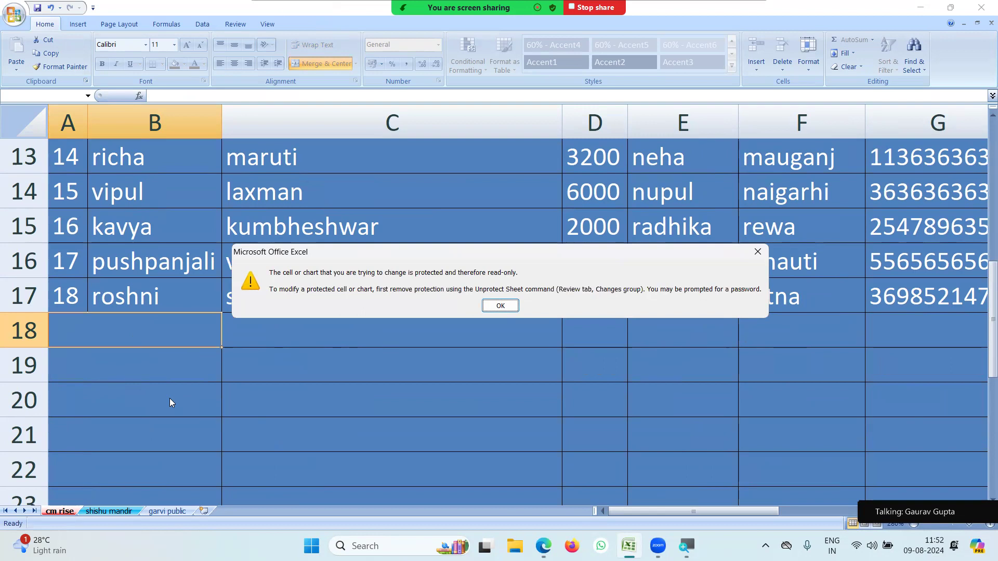
pyautogui.press('Return')
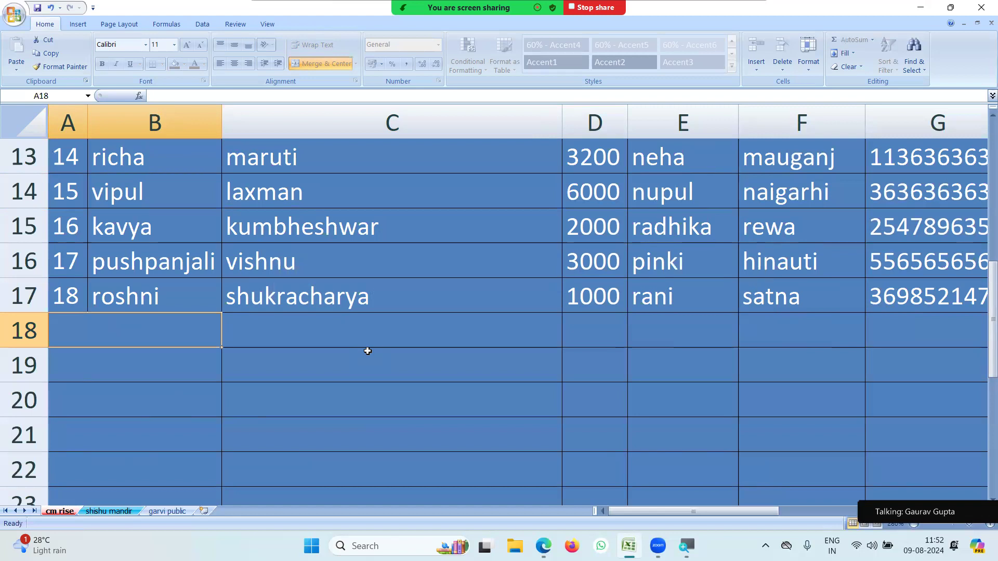
pyautogui.click(680, 289)
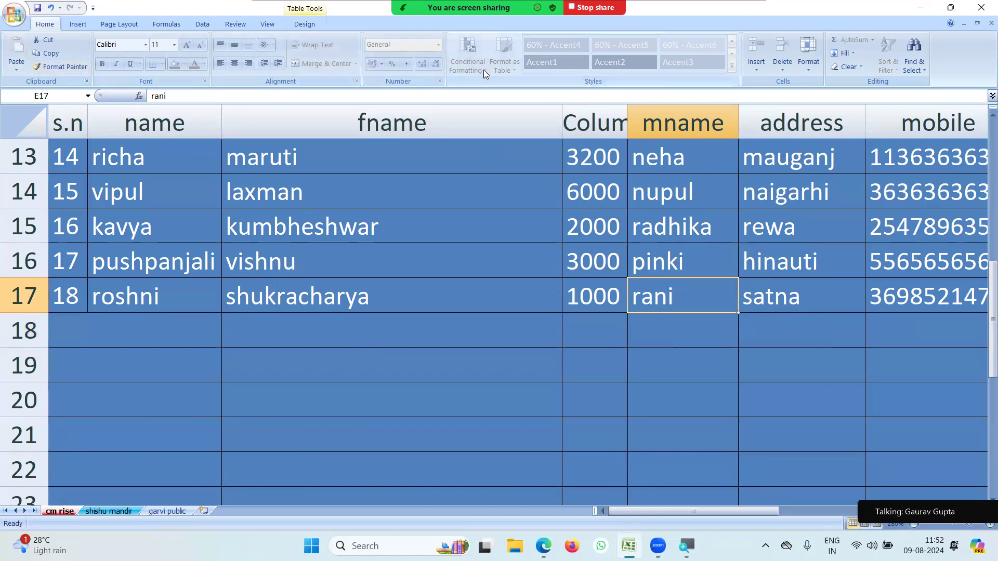
# Unprotect the cm rise sheet by entering its password.
pyautogui.click(383, 341)
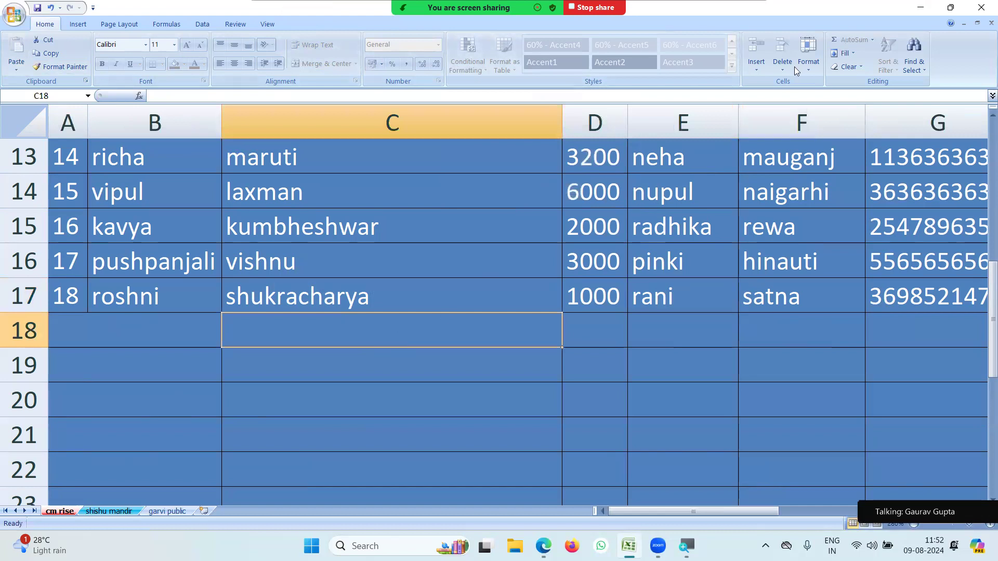
pyautogui.click(807, 65)
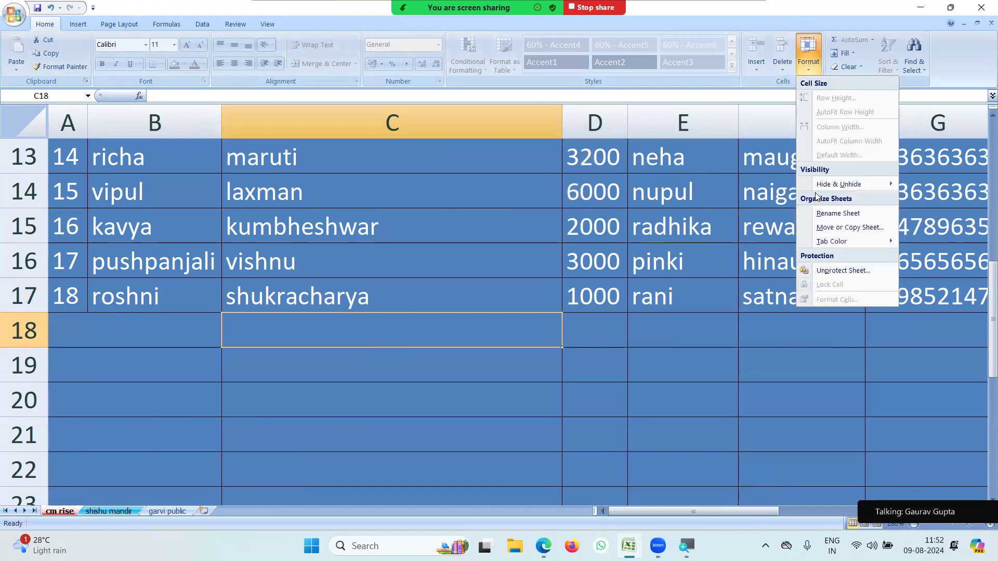
pyautogui.click(825, 272)
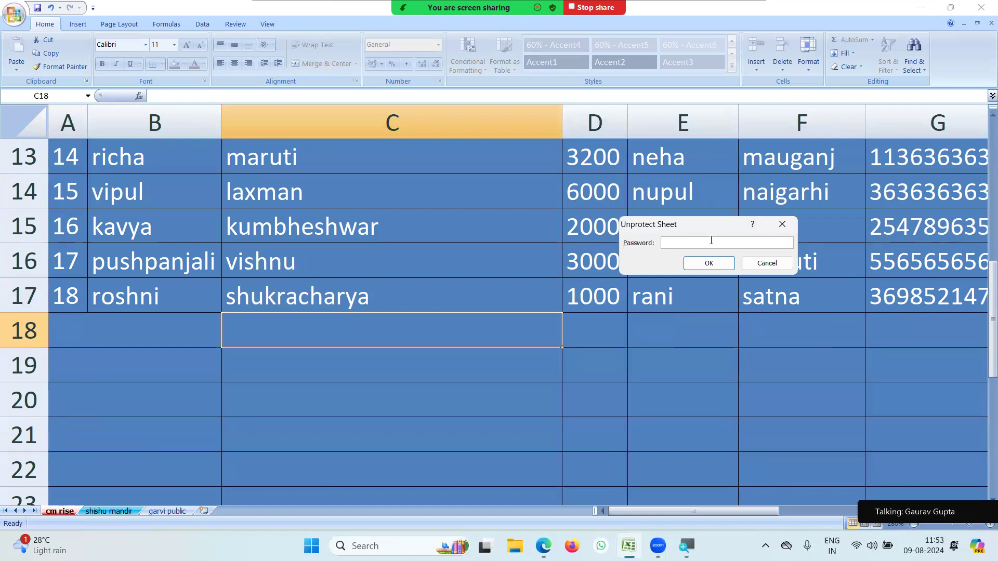
pyautogui.write('•••')
pyautogui.press('Return')
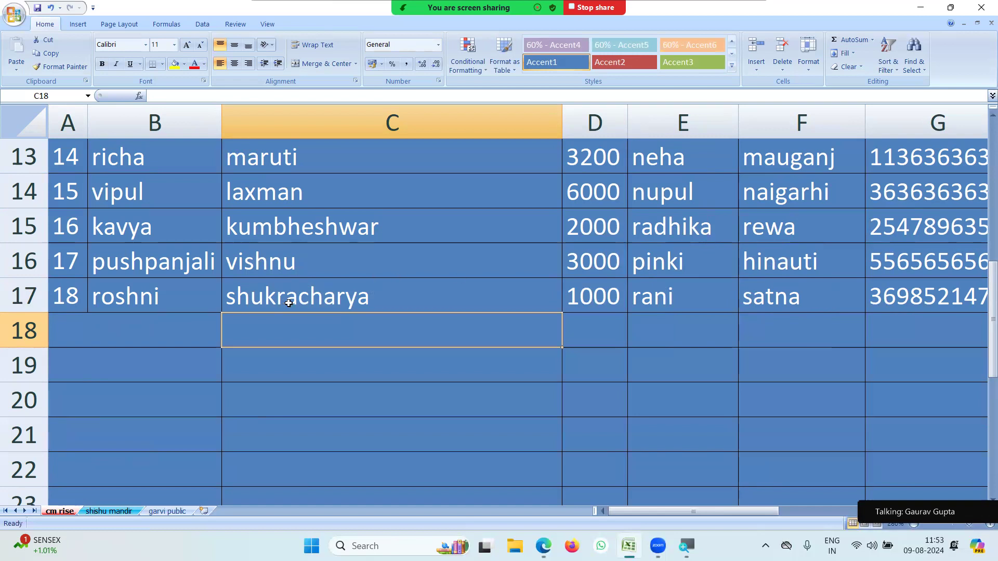
# Correct the fname in C2 from 'reshuvir' to 'reshuveer'.
pyautogui.click(113, 325)
pyautogui.scroll(4, 338, 247)
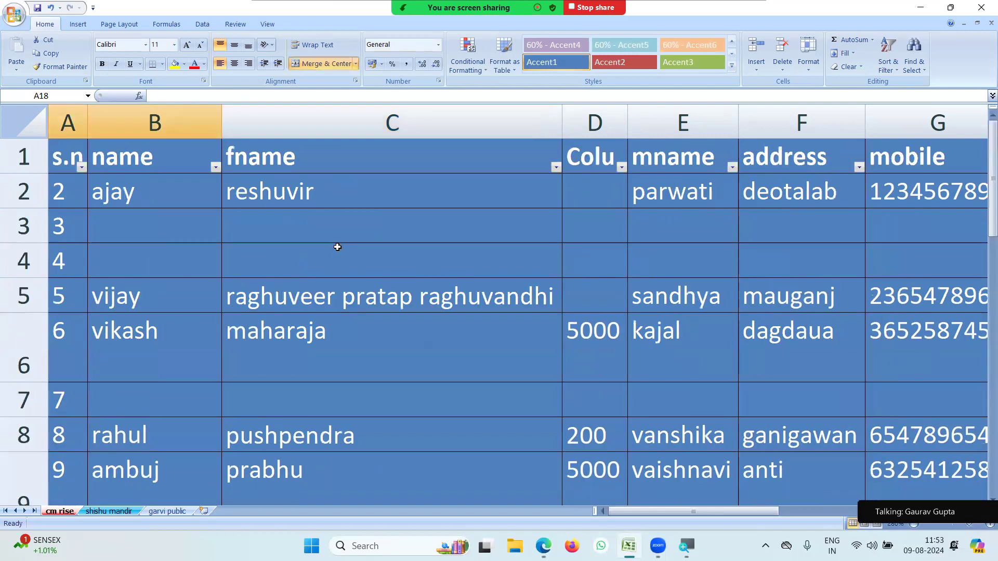
pyautogui.doubleClick(309, 192)
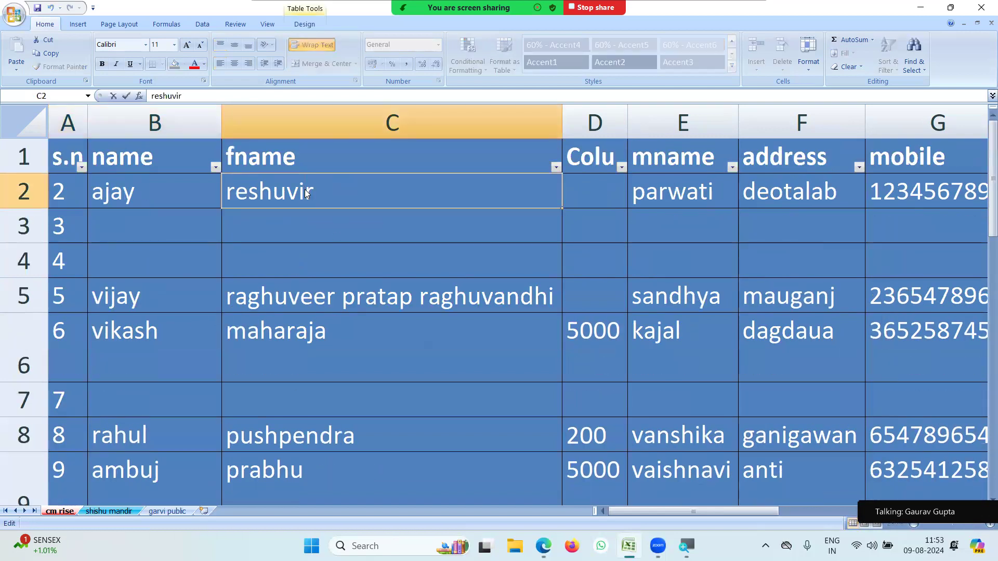
pyautogui.press('BackSpace')
pyautogui.write('ee')
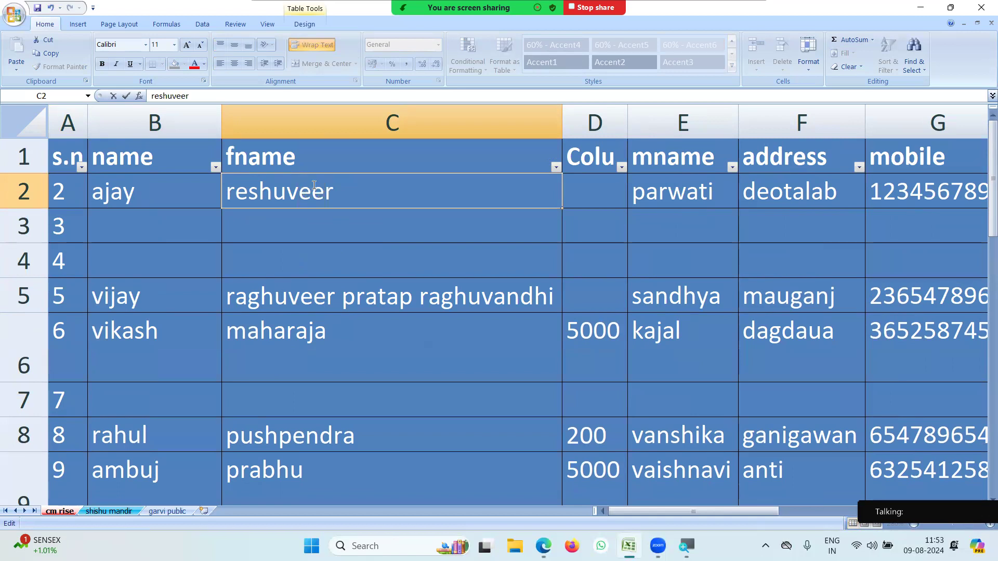
pyautogui.click(294, 257)
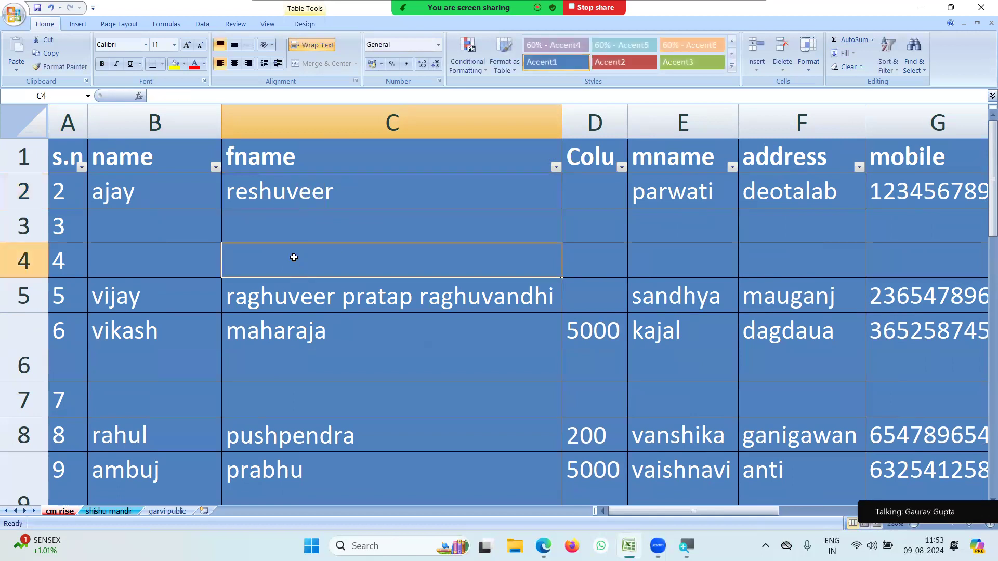
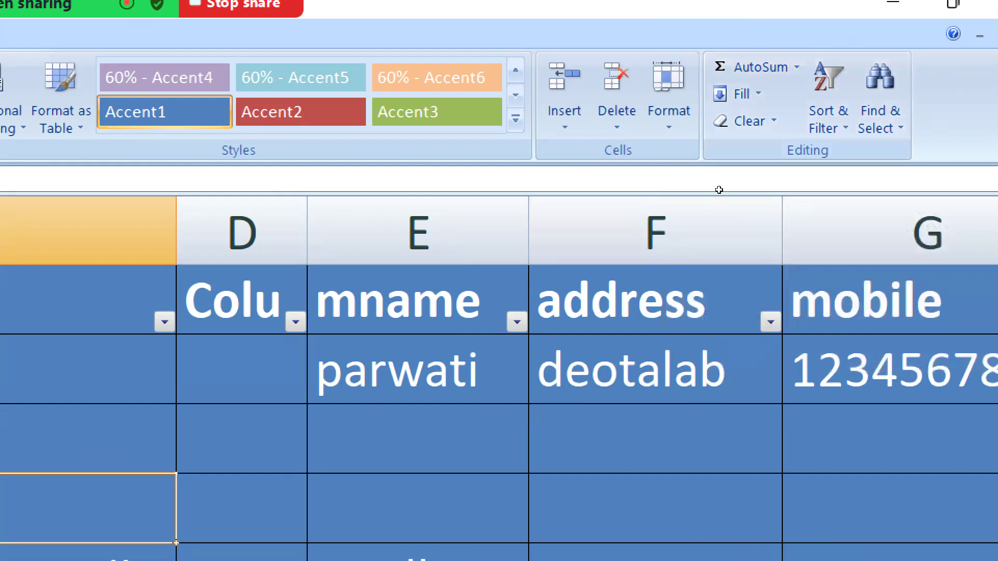
# Enter 15 in the empty cell E28 below the student table.
pyautogui.click(486, 380)
pyautogui.scroll(-5, 719, 190)
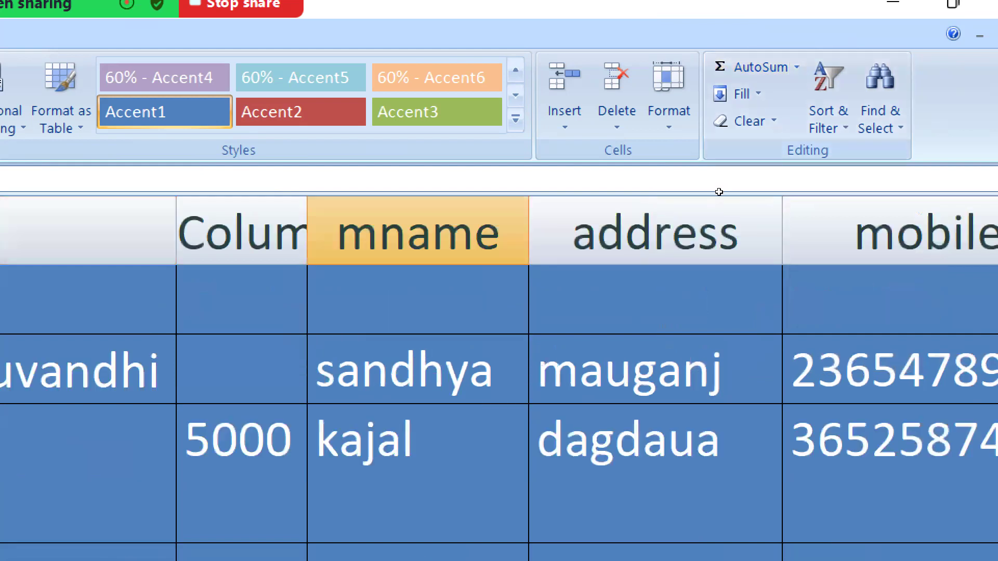
pyautogui.scroll(-5, 701, 207)
pyautogui.scroll(-4, 701, 207)
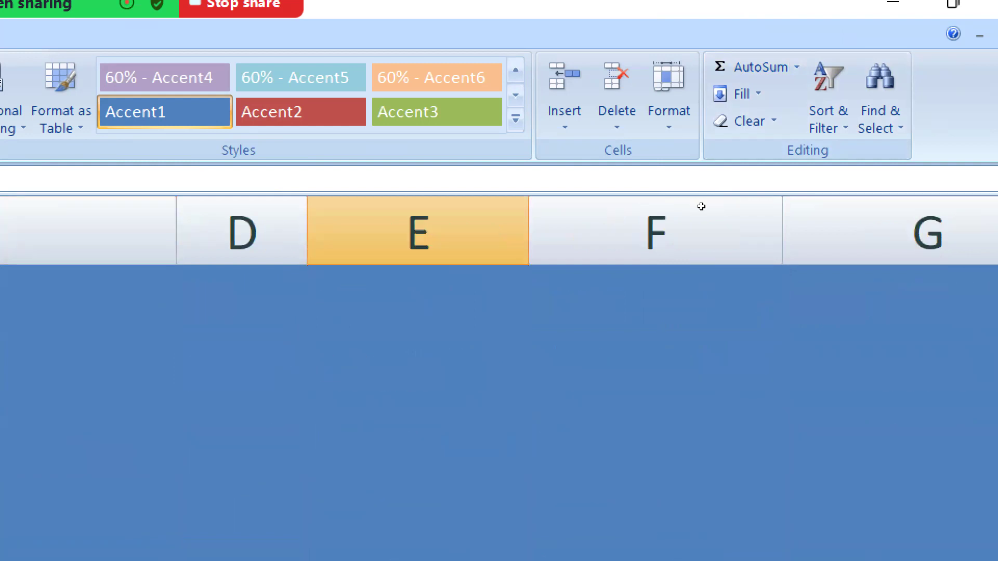
pyautogui.scroll(3, 694, 189)
pyautogui.scroll(2, 694, 189)
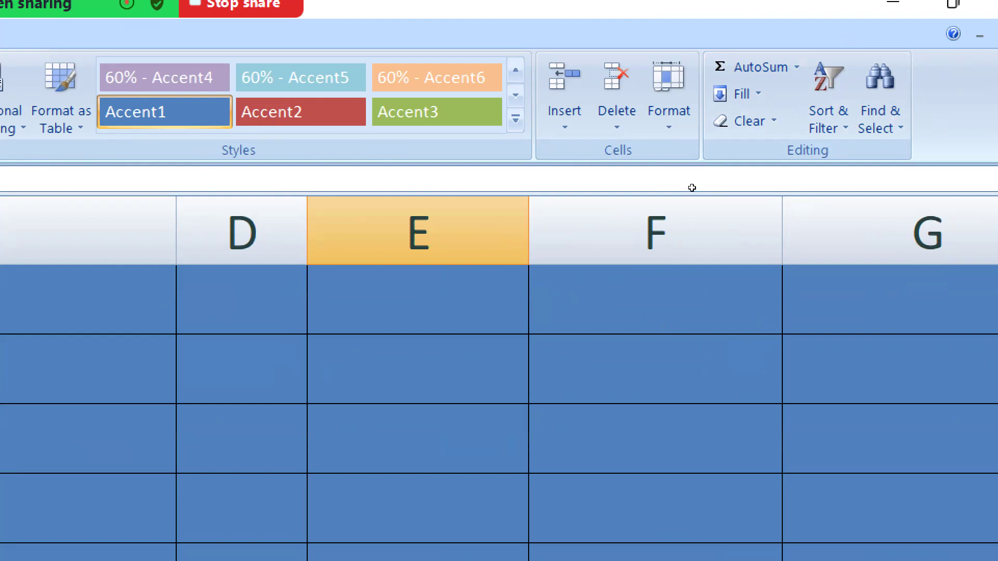
pyautogui.click(654, 143)
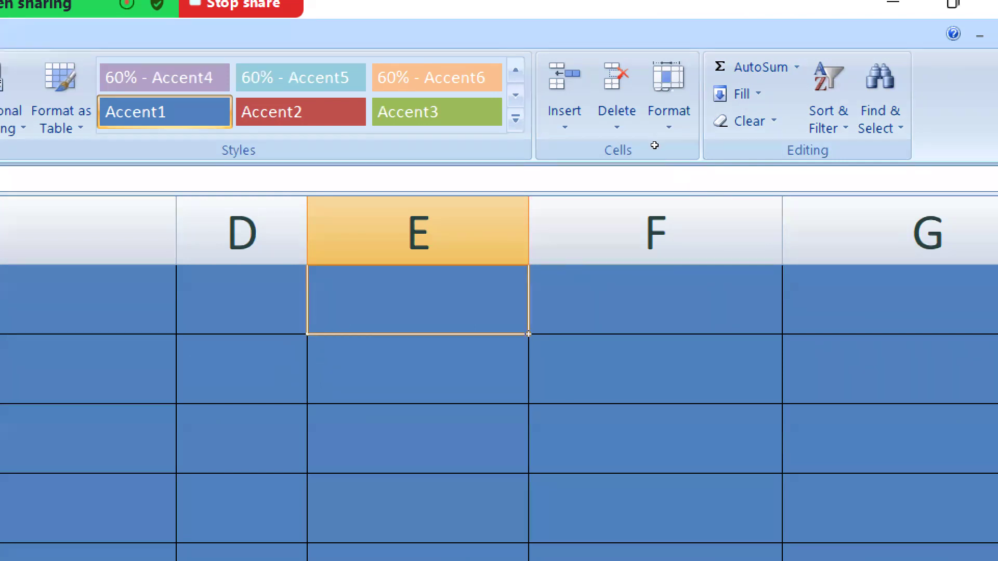
pyautogui.write('15')
pyautogui.press('Return')
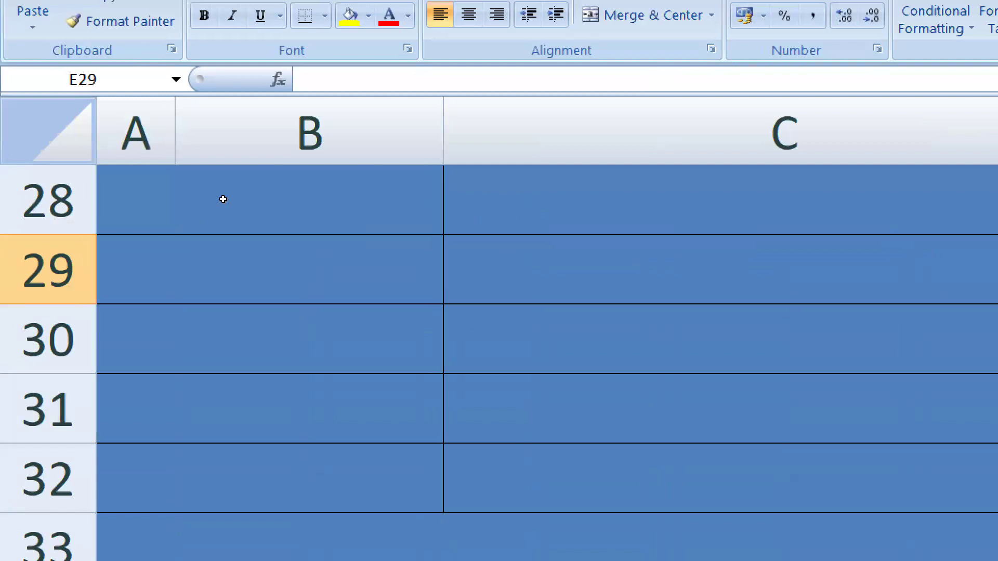
# Select the whole of columns A and B.
pyautogui.scroll(3, 44, 124)
pyautogui.scroll(1, 148, 223)
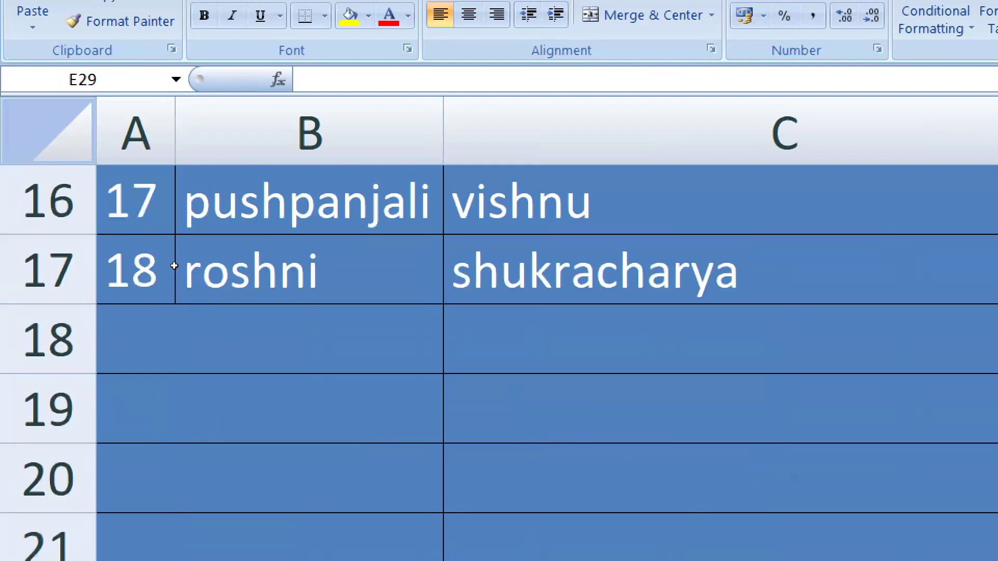
pyautogui.scroll(-1, 174, 266)
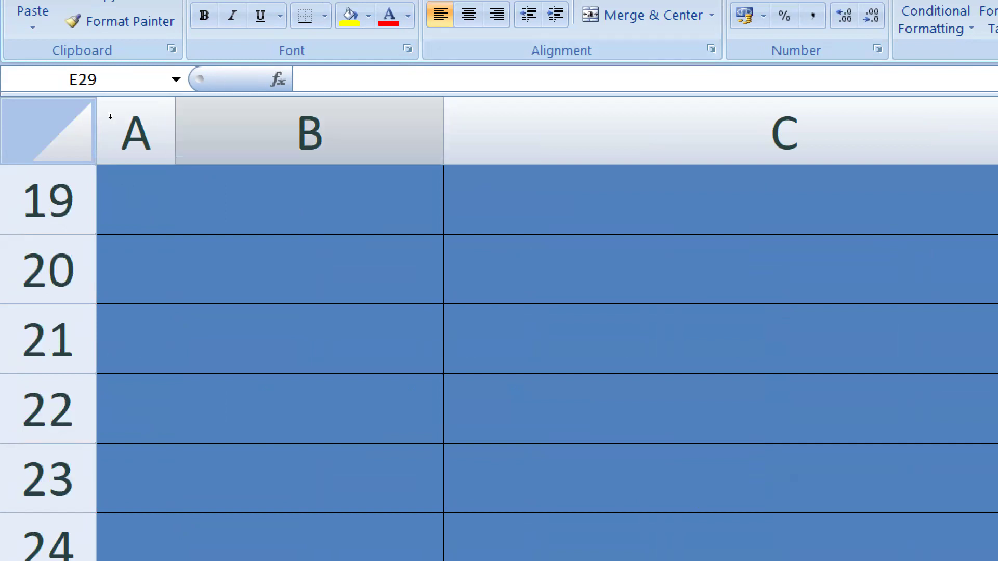
pyautogui.moveTo(136, 117); pyautogui.dragTo(457, 124)
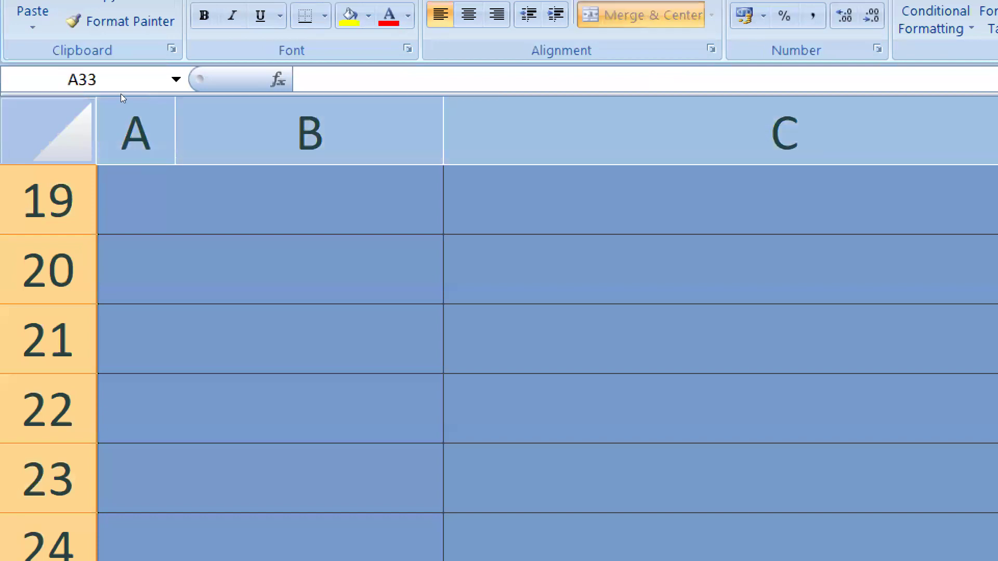
# Apply All Borders to every cell in the selected columns A and B.
pyautogui.click(325, 15)
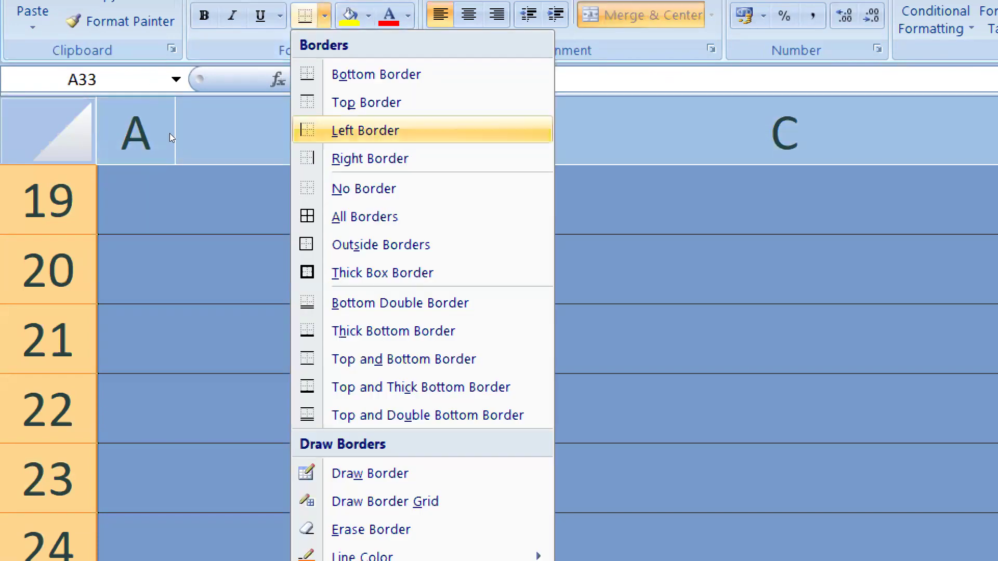
pyautogui.click(364, 217)
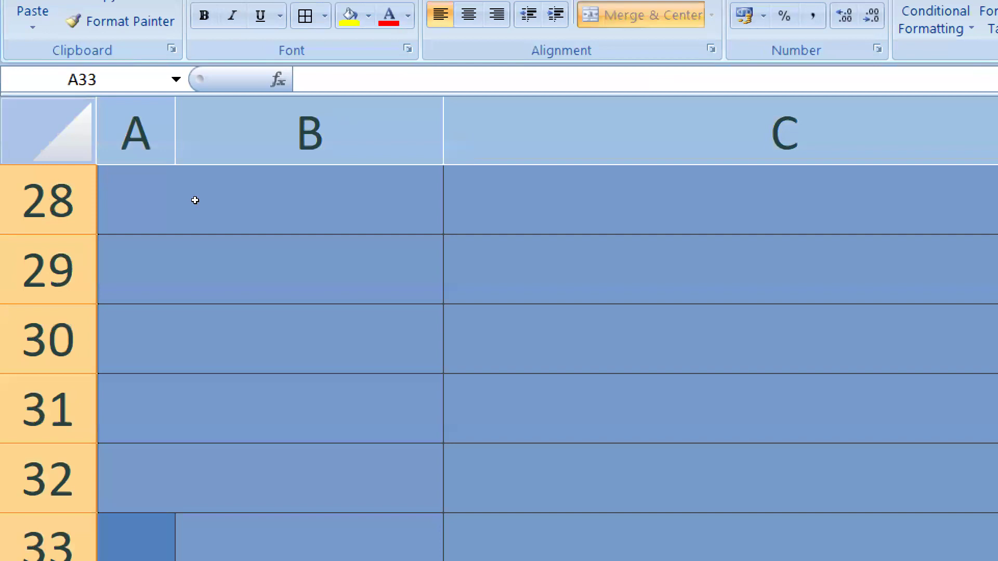
pyautogui.click(196, 249)
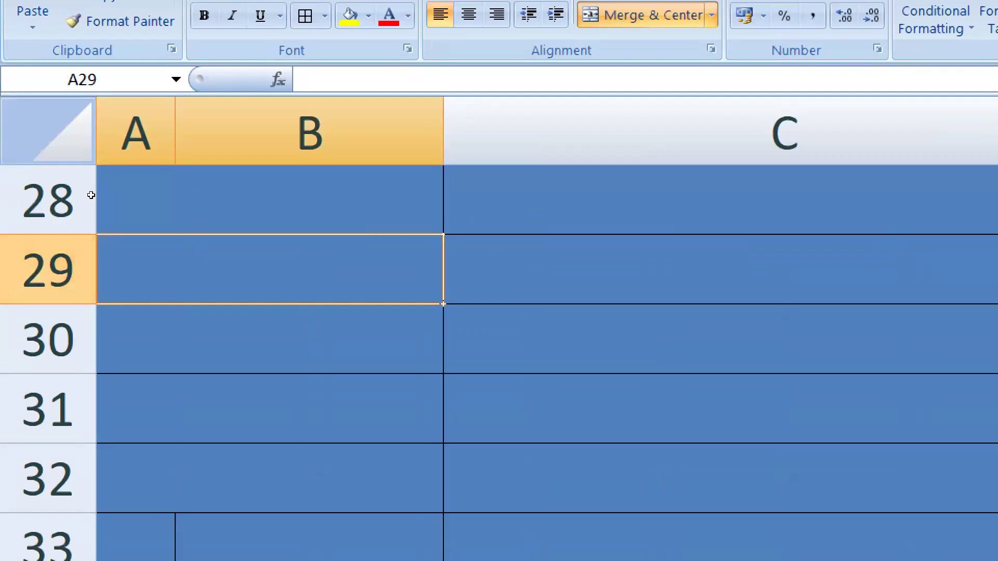
# Enter 15, 20 and 6 down A29:A31 and select those three values.
pyautogui.write('15')
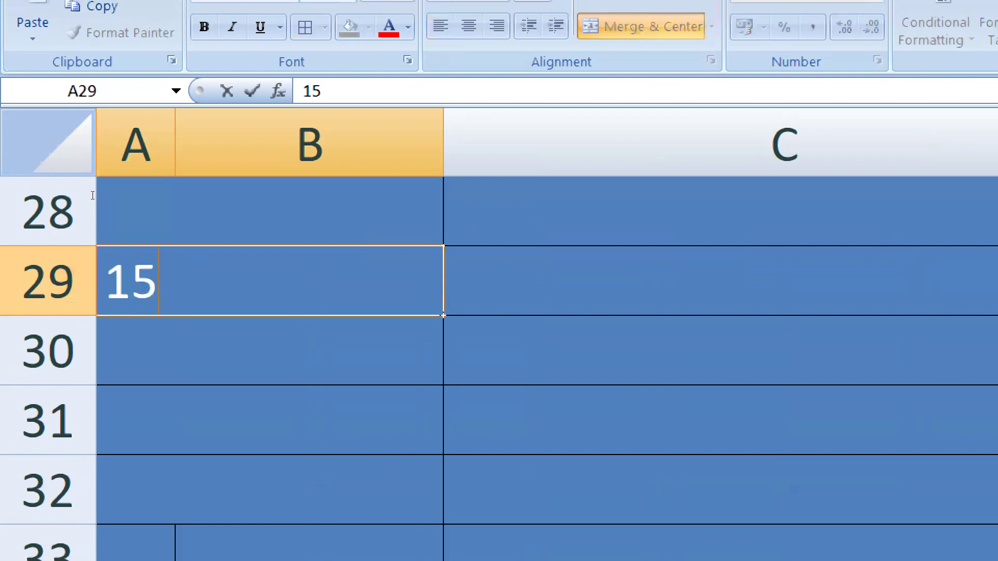
pyautogui.press('Return')
pyautogui.write('20')
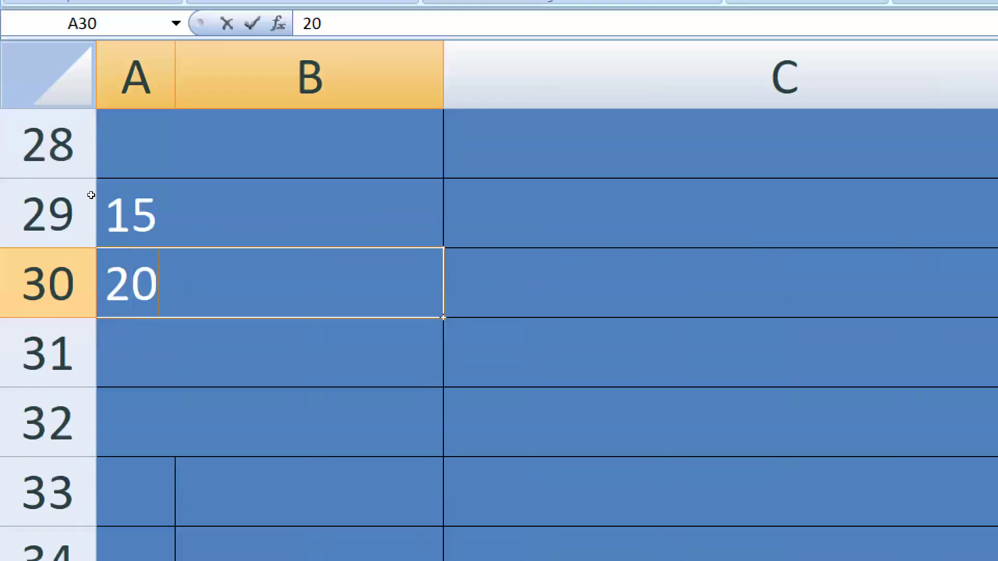
pyautogui.press('Return')
pyautogui.write('6')
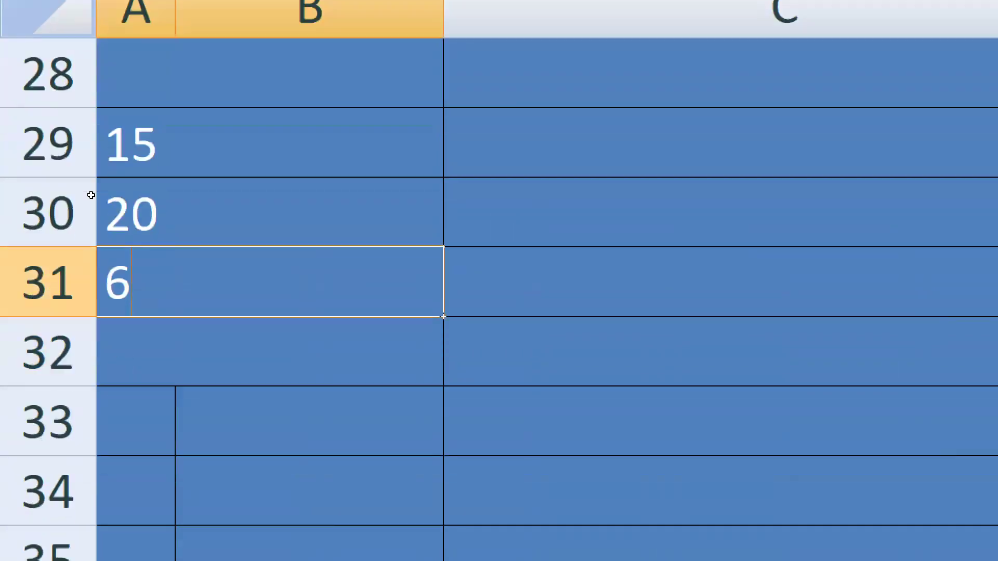
pyautogui.press('Return')
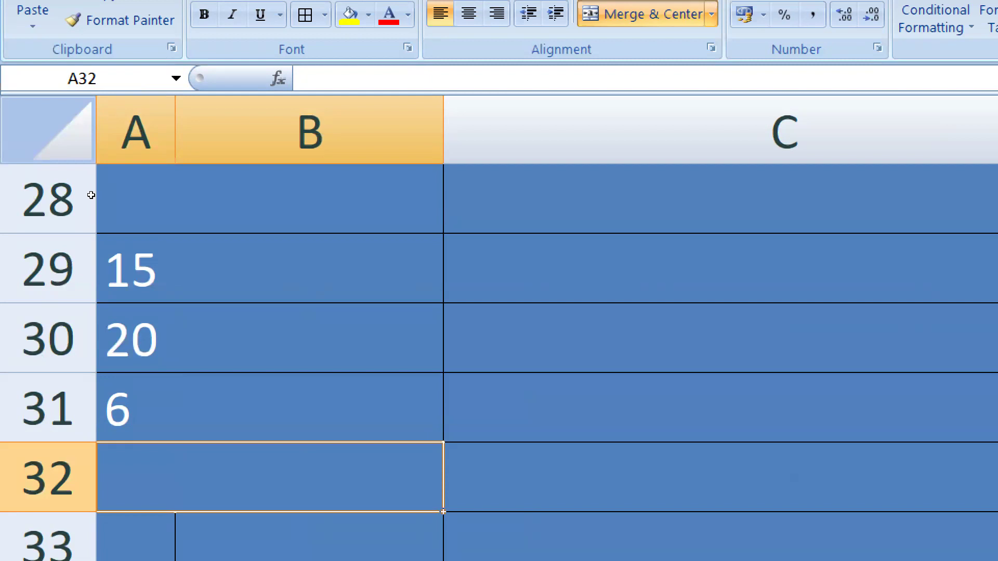
pyautogui.moveTo(89, 263)
pyautogui.mouseDown()
pyautogui.moveTo(89, 406)
pyautogui.moveTo(86, 255)
pyautogui.mouseUp()
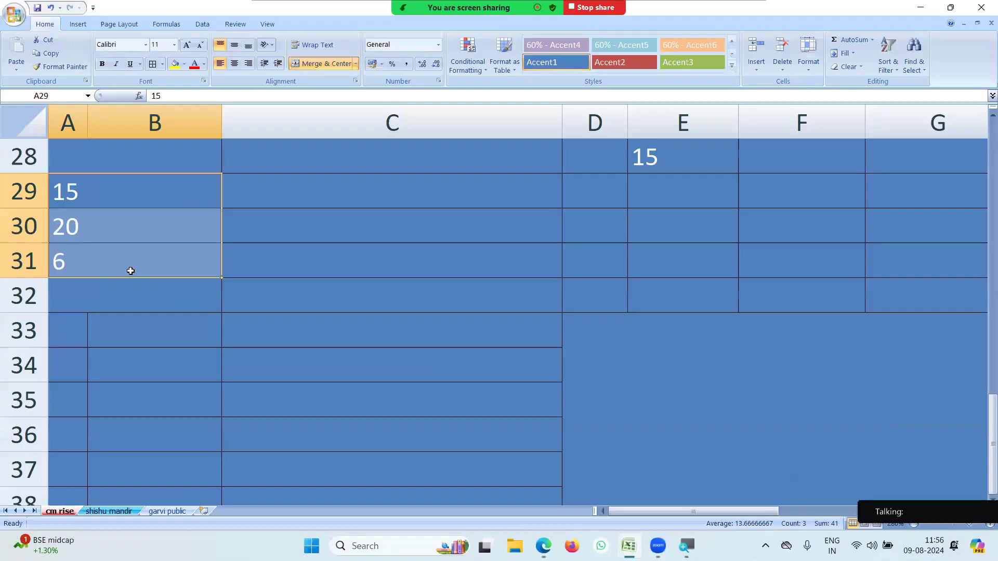
pyautogui.click(355, 320)
pyautogui.moveTo(117, 195); pyautogui.dragTo(107, 256)
pyautogui.press('Return')
pyautogui.press('Return')
pyautogui.press('Return')
pyautogui.press('Return')
pyautogui.press('Return')
pyautogui.press('Return')
pyautogui.click(389, 268)
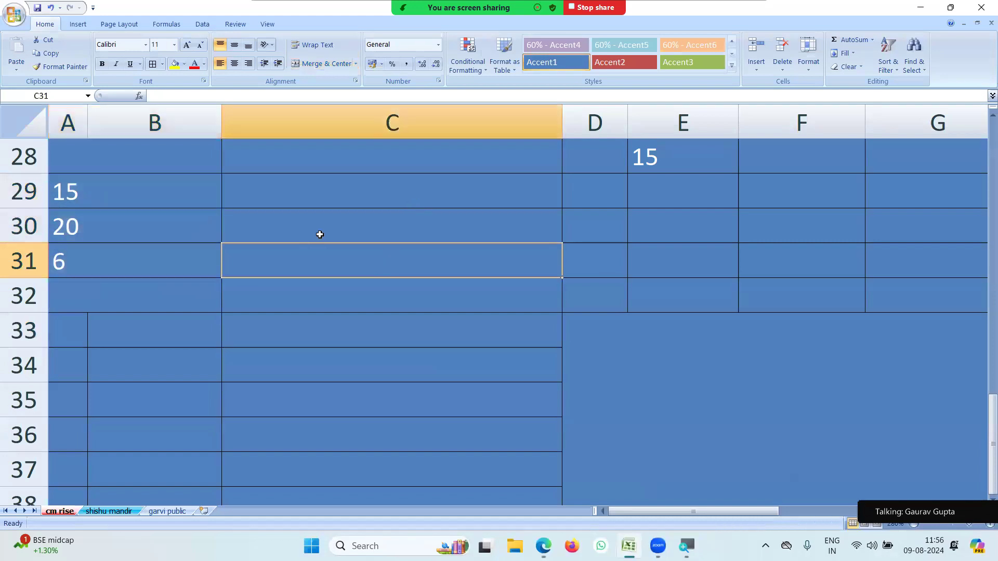
pyautogui.moveTo(85, 189); pyautogui.dragTo(94, 255)
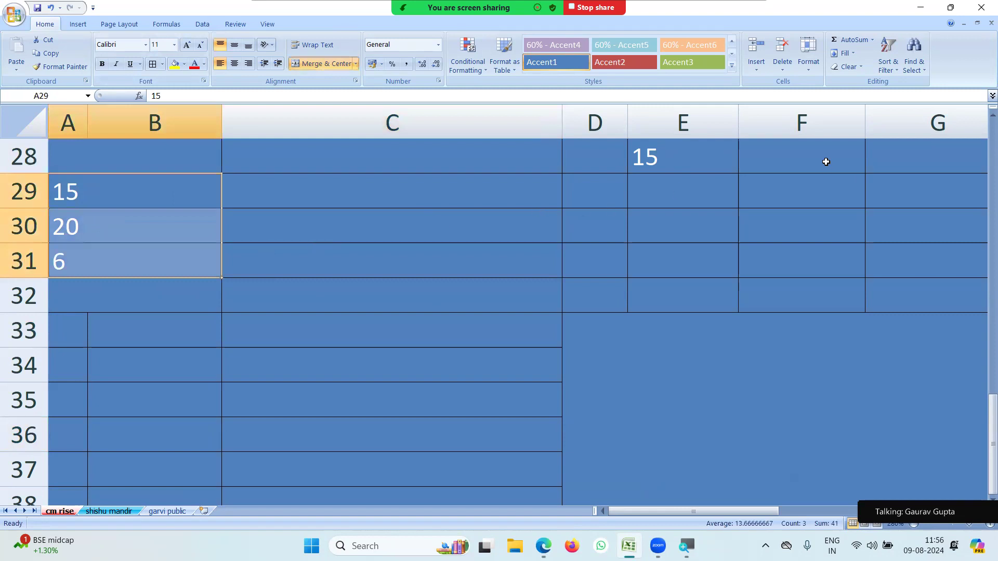
pyautogui.click(871, 40)
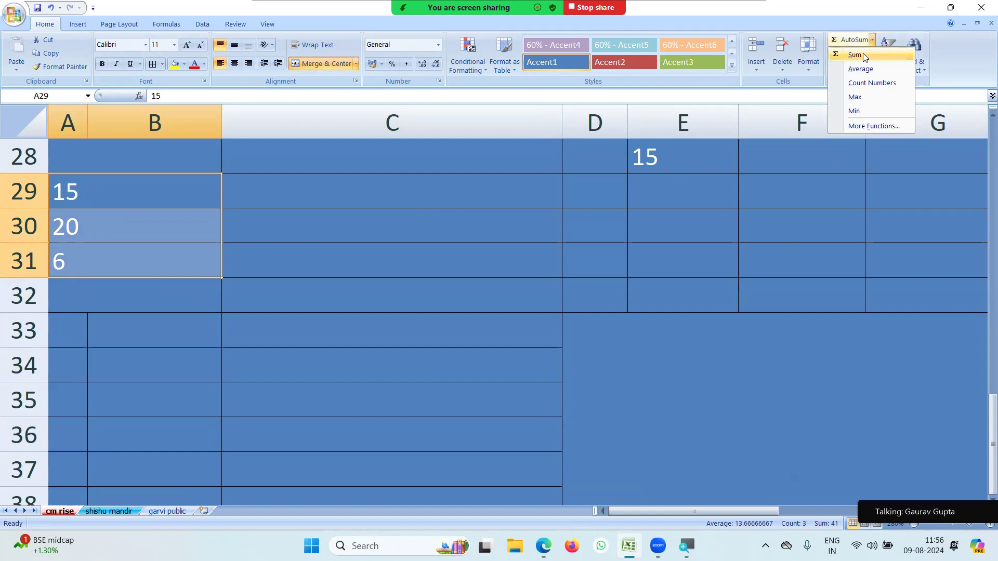
pyautogui.press('Escape')
pyautogui.click(593, 236)
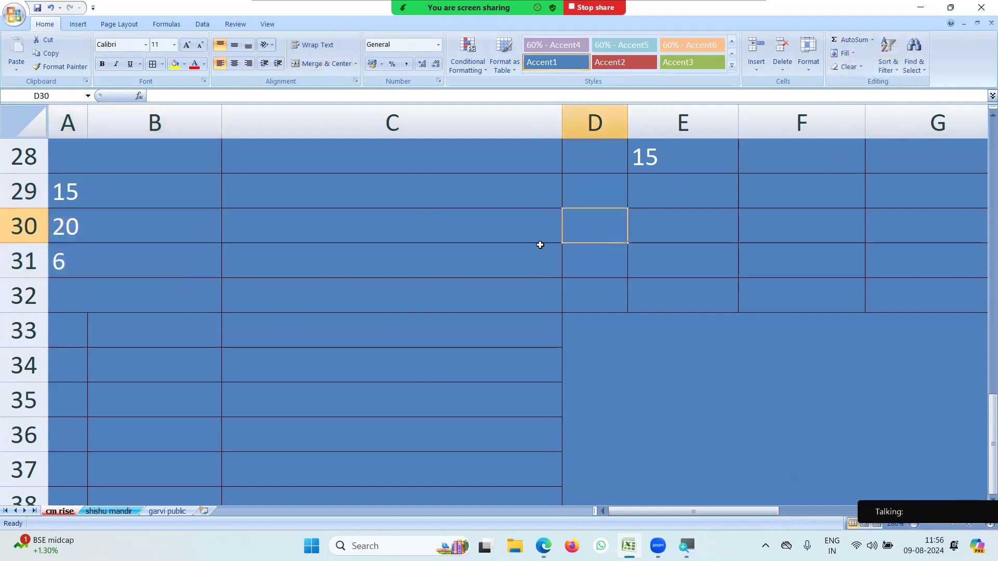
pyautogui.scroll(2, 541, 243)
# Enter 10, 12, 15 and 17 in D25:D28 and AutoSum them to 54 in D29.
pyautogui.click(607, 267)
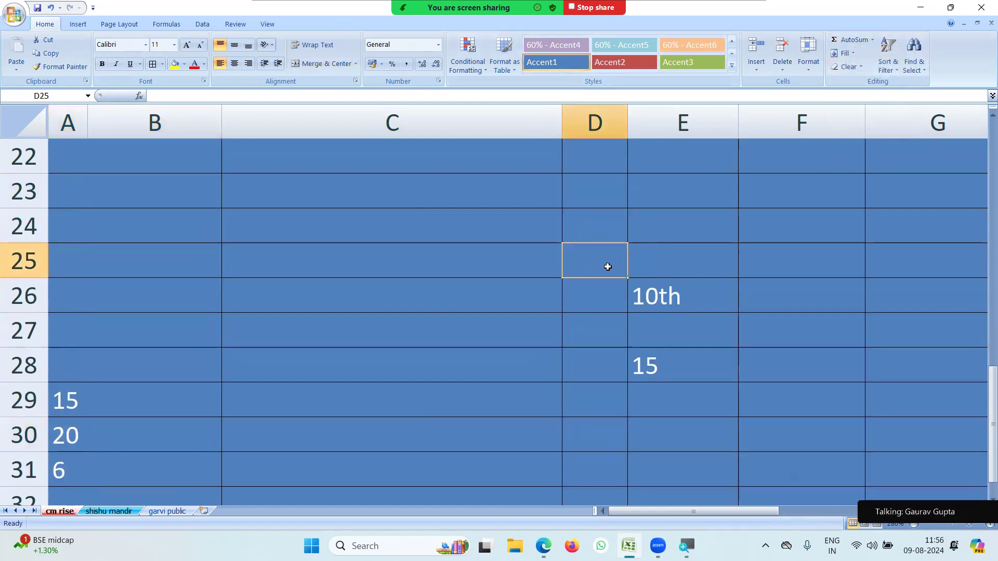
pyautogui.write('10')
pyautogui.press('Return')
pyautogui.write('12')
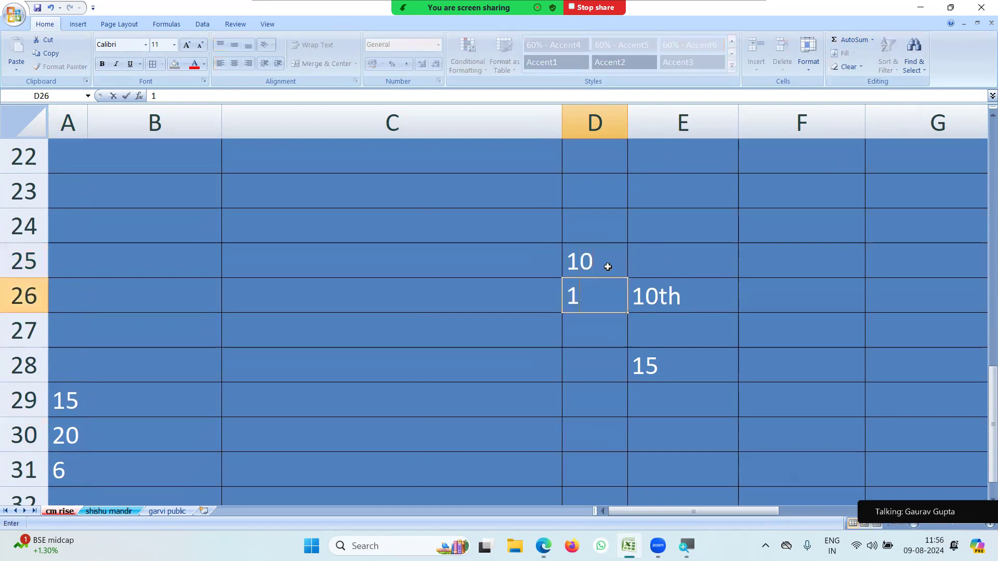
pyautogui.press('Return')
pyautogui.write('15')
pyautogui.press('Return')
pyautogui.write('17')
pyautogui.press('Return')
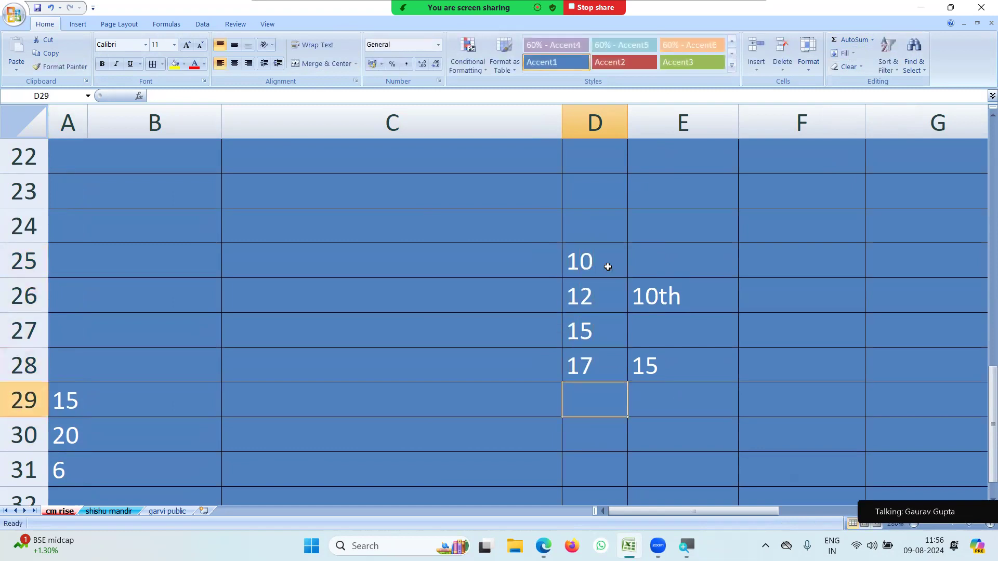
pyautogui.moveTo(606, 266); pyautogui.dragTo(595, 359)
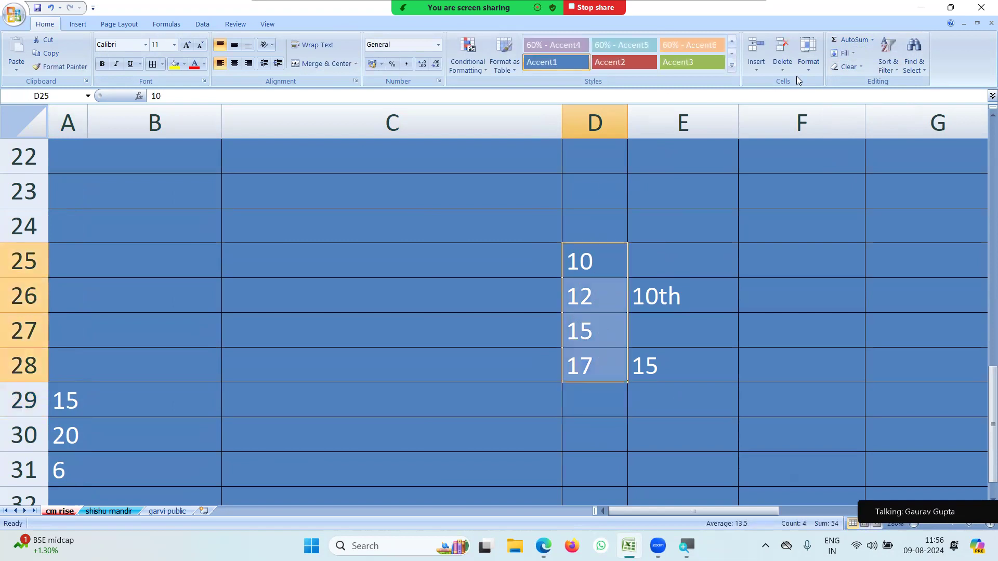
pyautogui.click(851, 42)
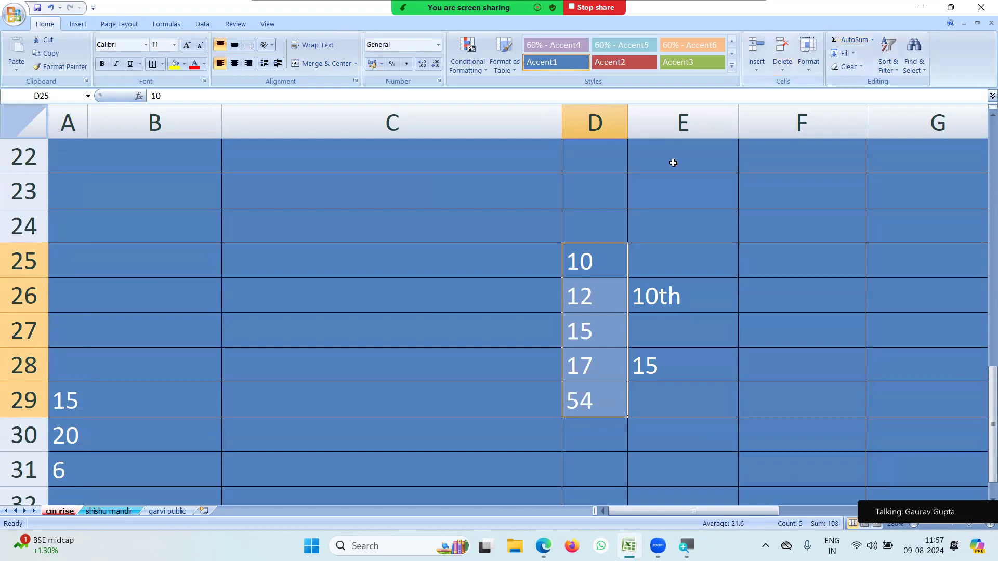
# Review the values in D25:D28 and the SUM formula in D29.
pyautogui.click(593, 266)
pyautogui.click(593, 296)
pyautogui.click(597, 327)
pyautogui.click(590, 365)
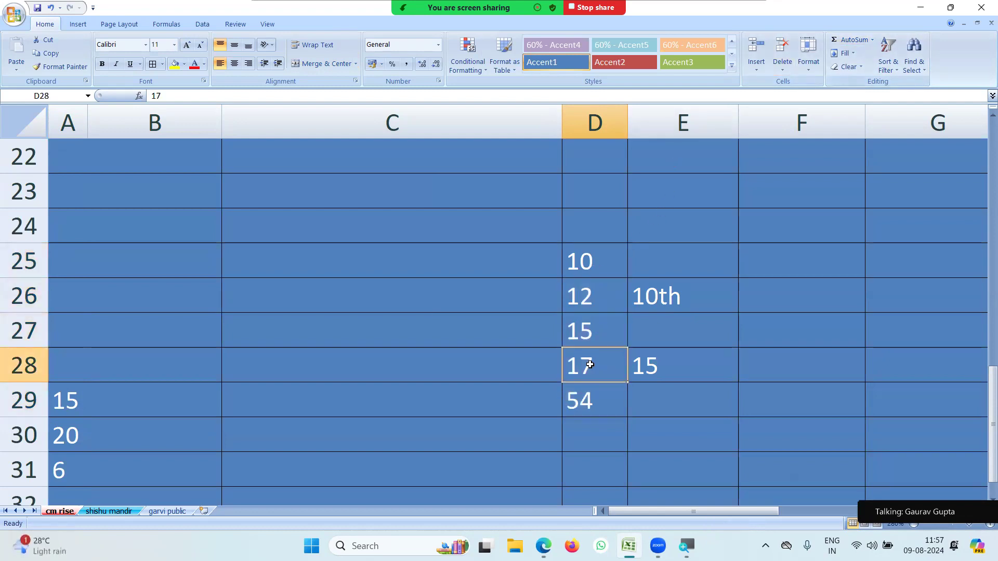
pyautogui.click(592, 402)
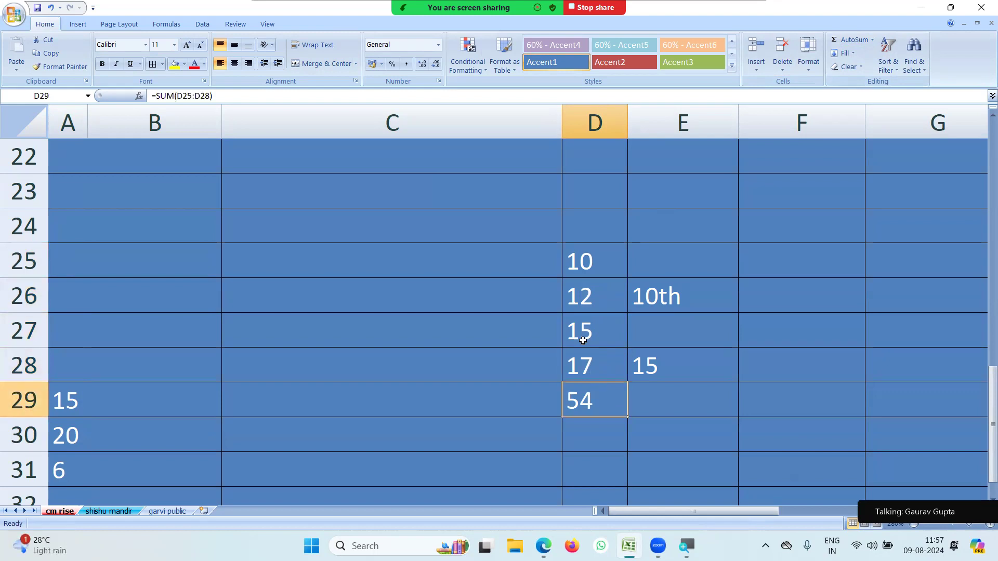
pyautogui.moveTo(599, 262); pyautogui.dragTo(600, 358)
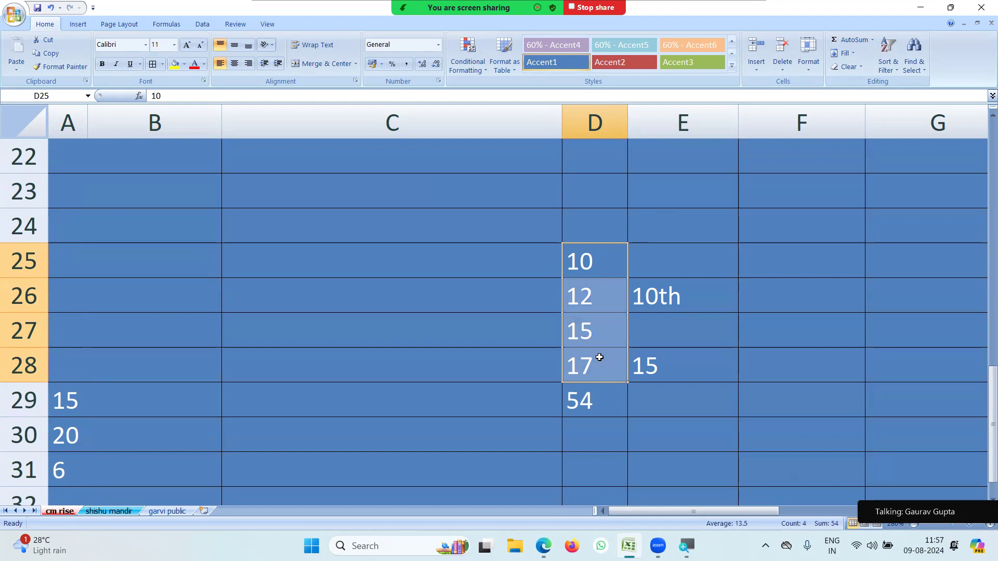
pyautogui.click(591, 402)
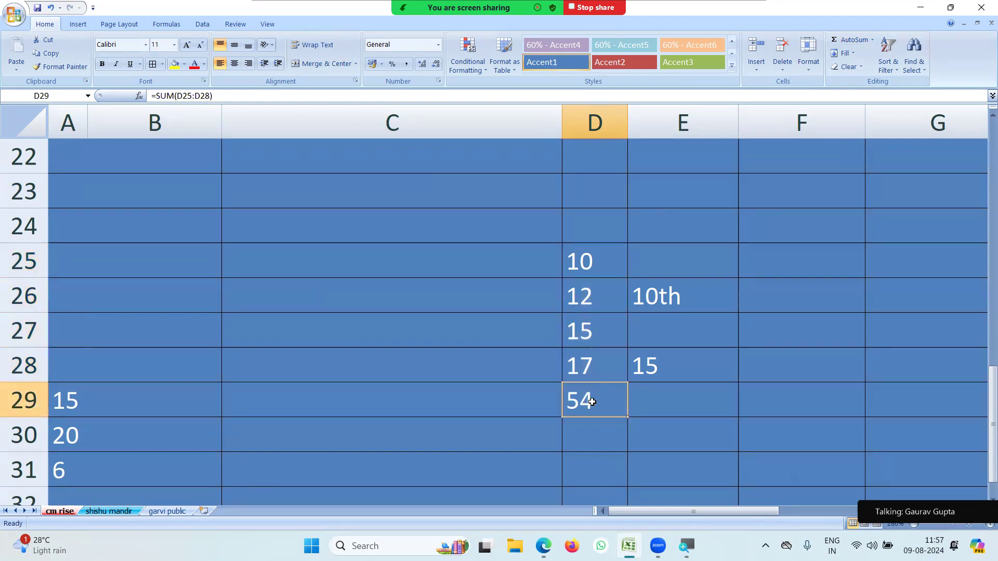
# Replace D29 with the formula =D25+D26+D27+D28, still giving 54.
pyautogui.write('=')
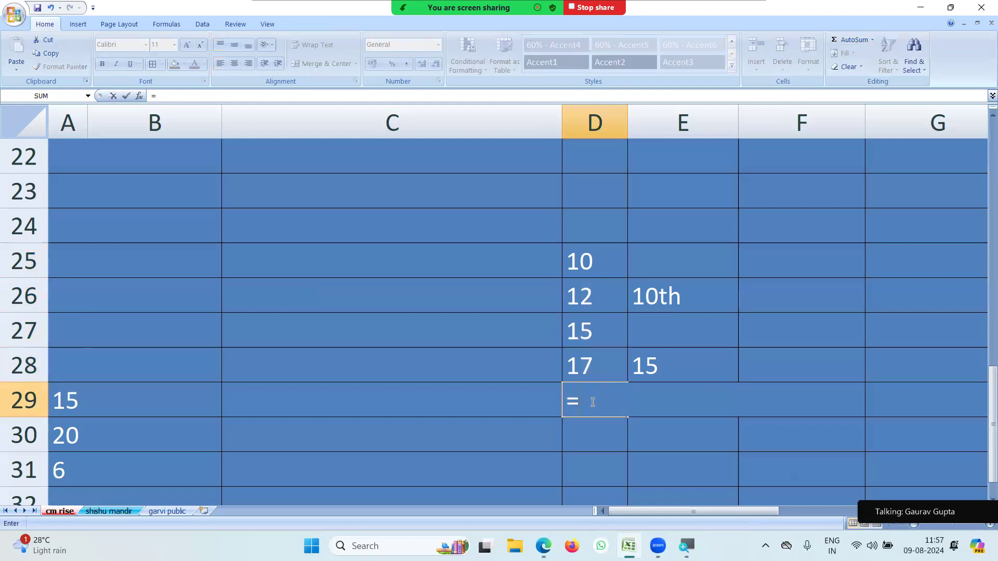
pyautogui.click(585, 271)
pyautogui.write('+')
pyautogui.click(582, 301)
pyautogui.write('+')
pyautogui.click(582, 327)
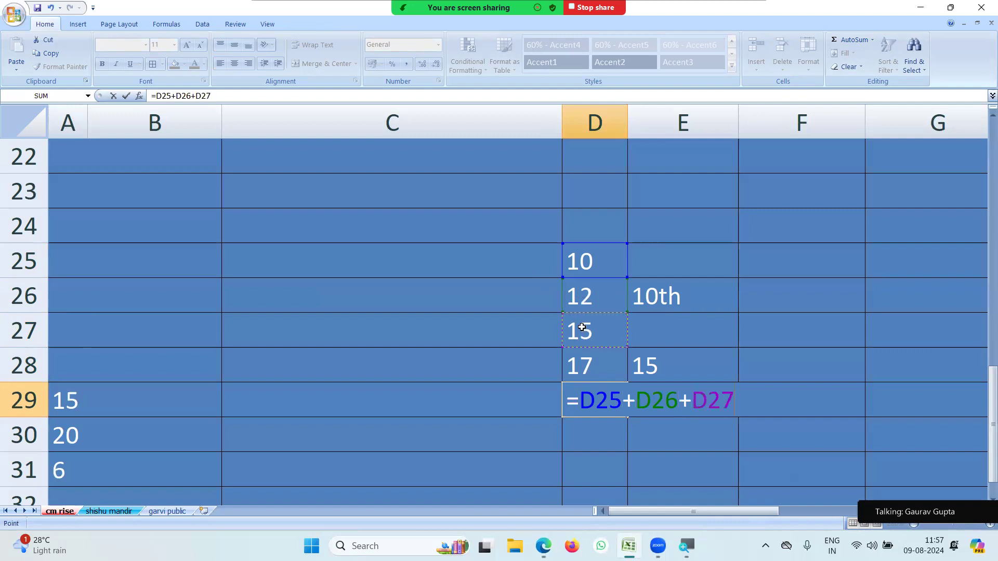
pyautogui.write('+')
pyautogui.click(586, 363)
pyautogui.press('Return')
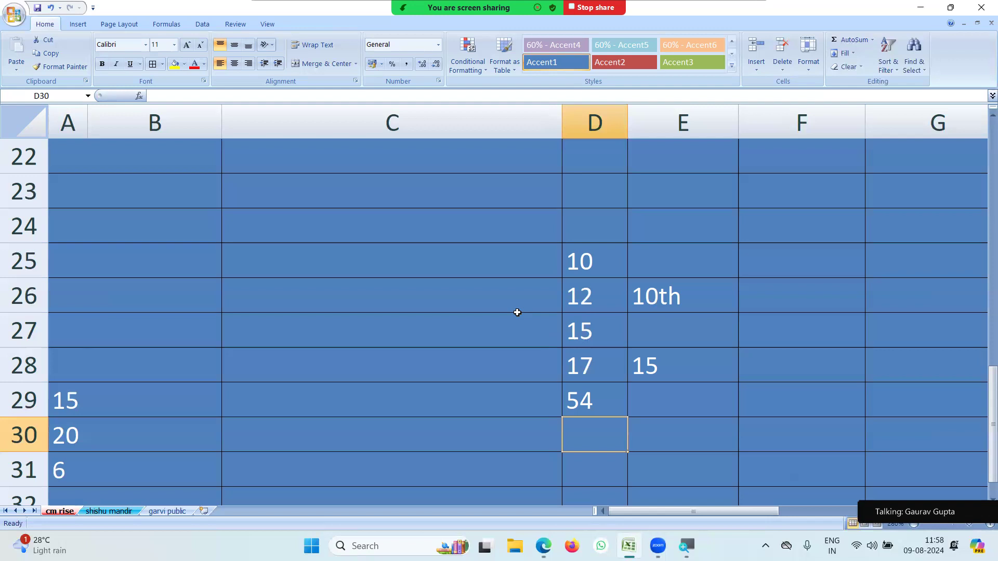
# Put the Average of D25:D28, 13.5, into D30 using the AutoSum dropdown.
pyautogui.moveTo(582, 271); pyautogui.dragTo(584, 356)
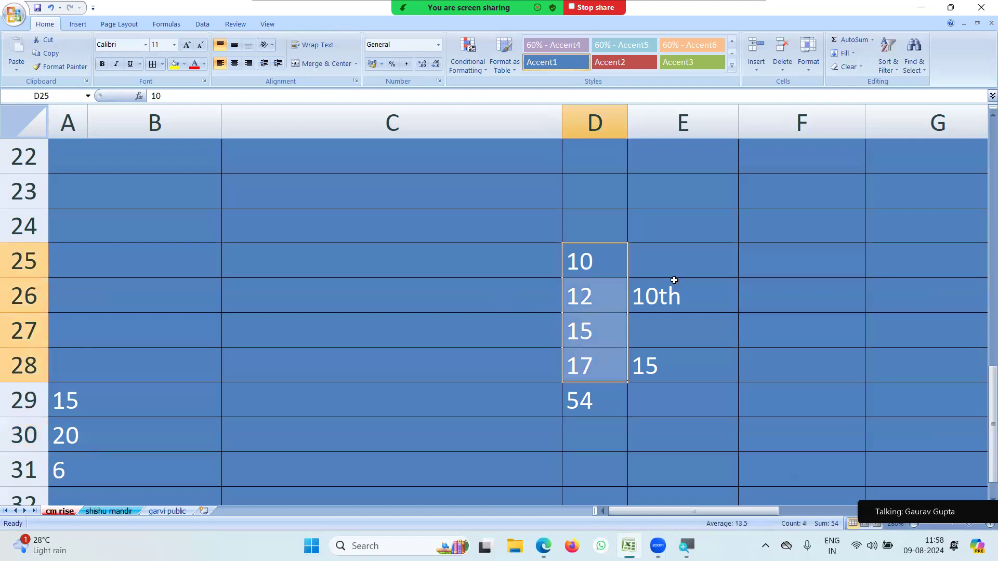
pyautogui.click(873, 40)
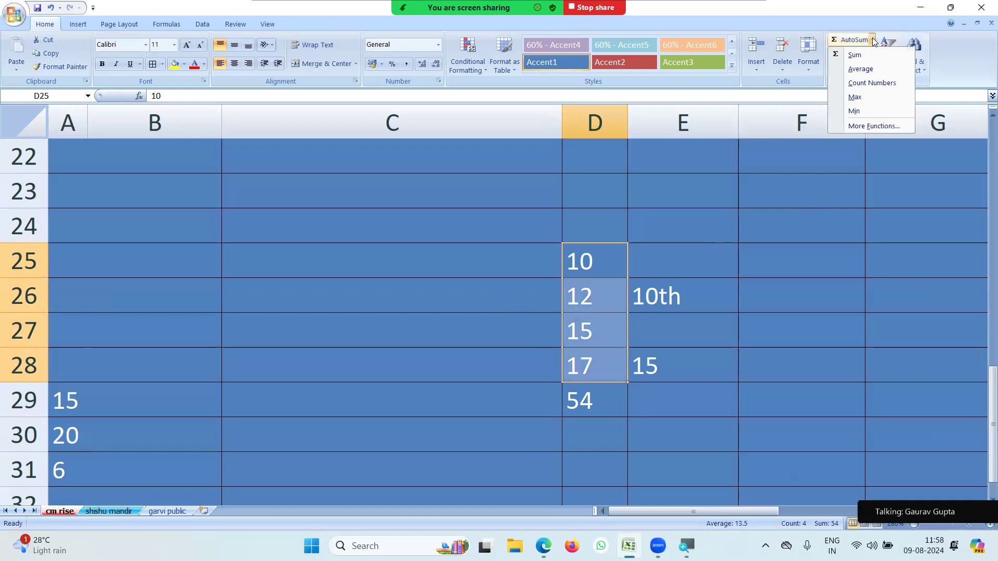
pyautogui.click(861, 69)
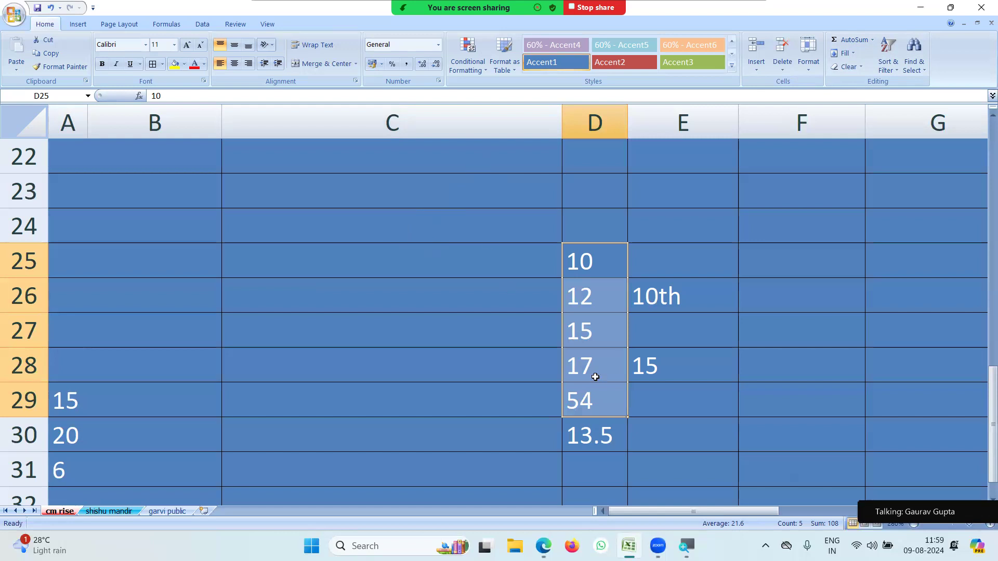
pyautogui.click(650, 448)
# Delete the 13.5 average in D30 and the 54 total in D29.
pyautogui.click(589, 438)
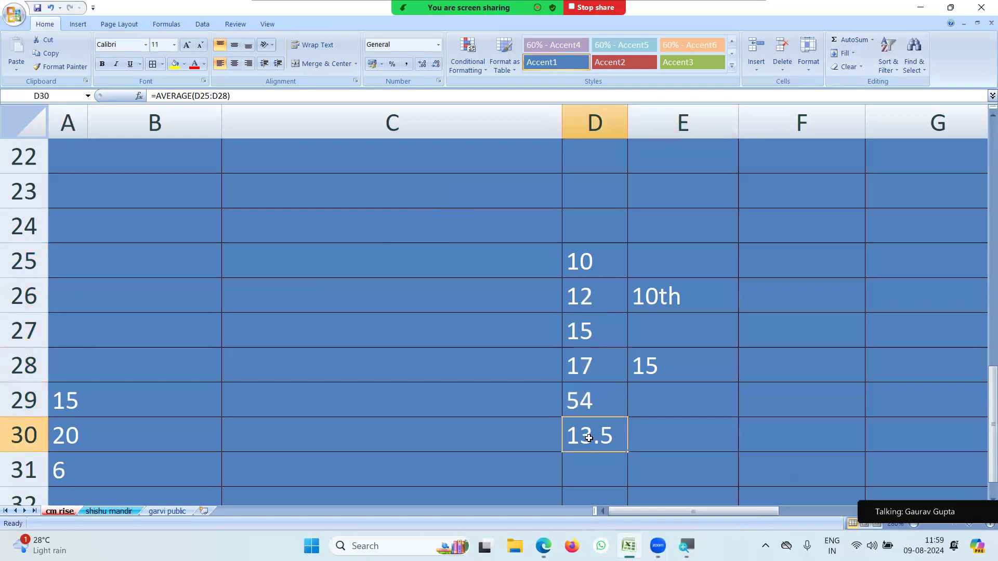
pyautogui.press('Delete')
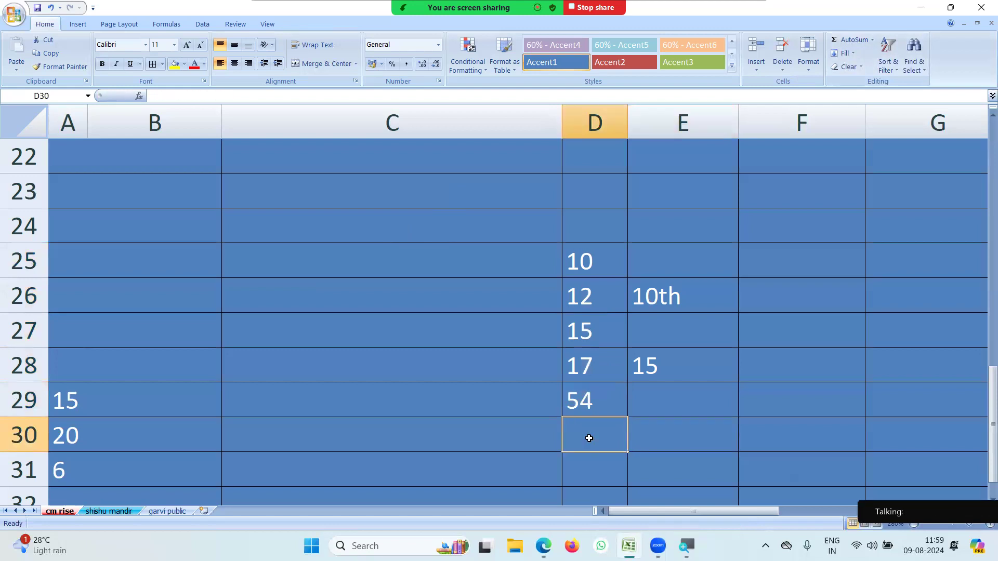
pyautogui.click(596, 405)
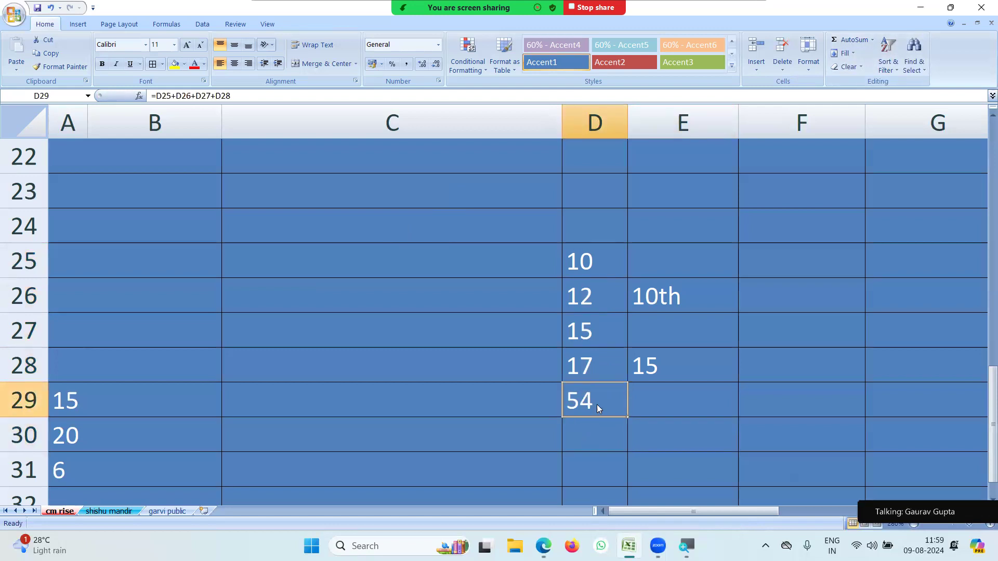
pyautogui.press('Delete')
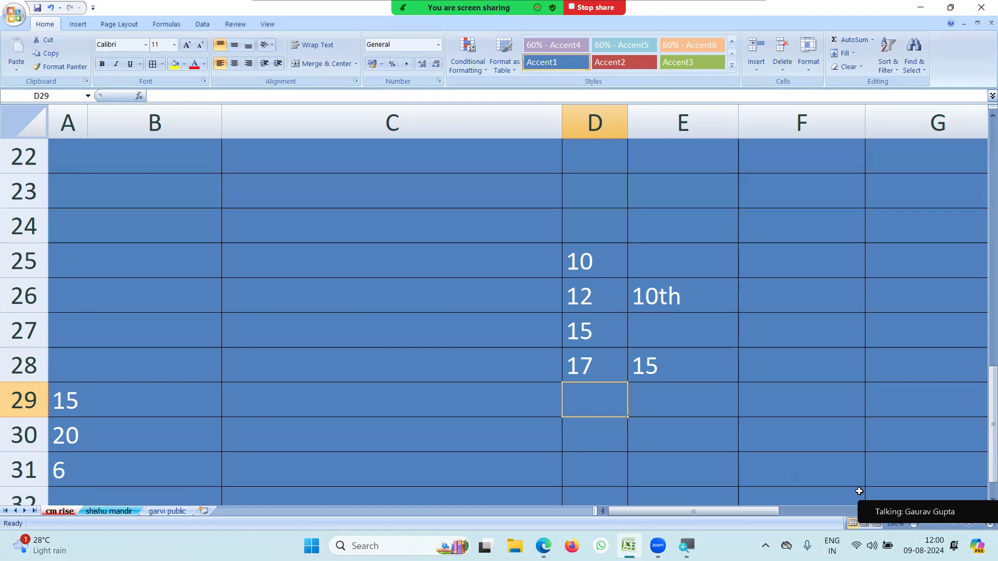
# Calculate the Max of D25:D28, 17, in D29, then delete it.
pyautogui.moveTo(602, 267); pyautogui.dragTo(576, 360)
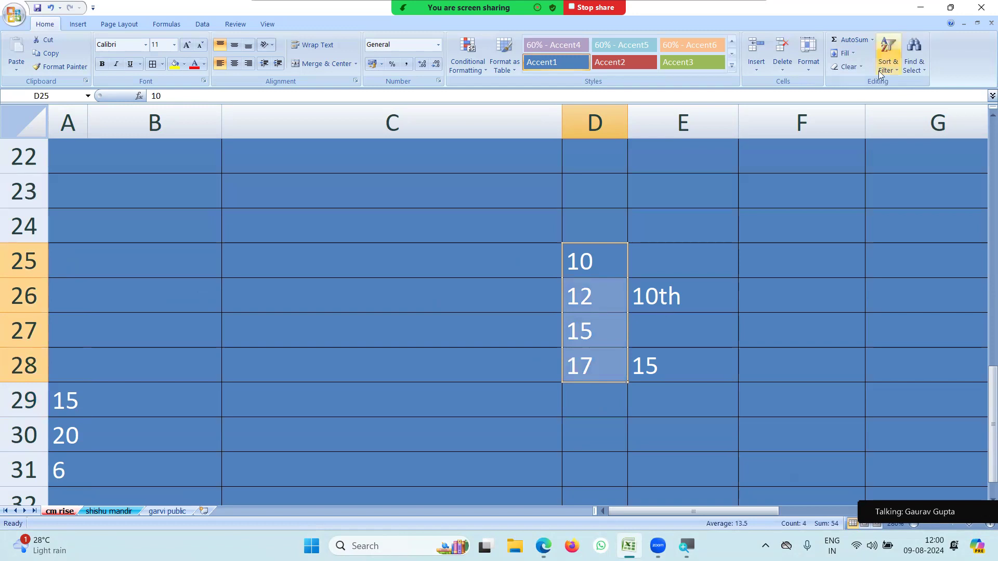
pyautogui.click(869, 40)
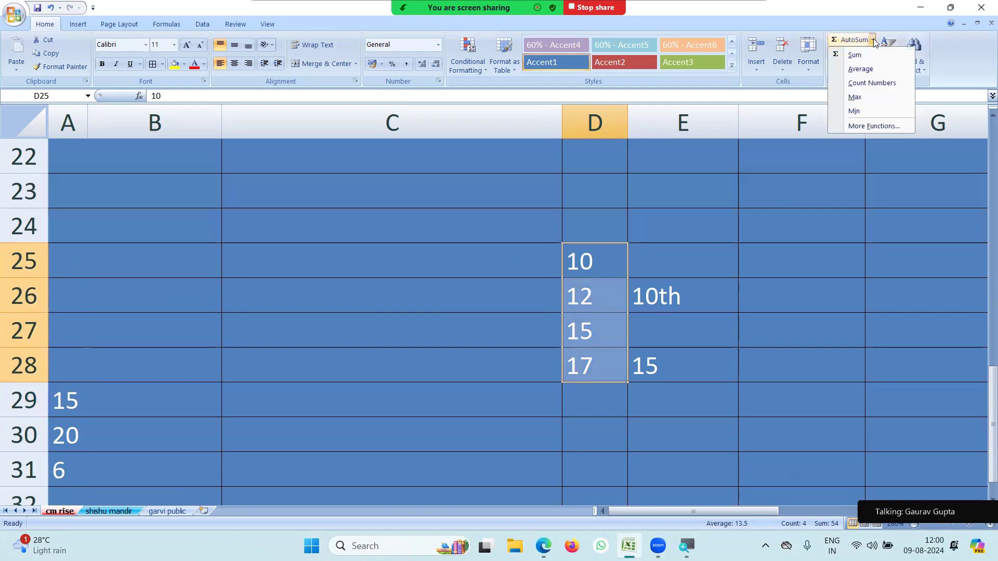
pyautogui.click(866, 98)
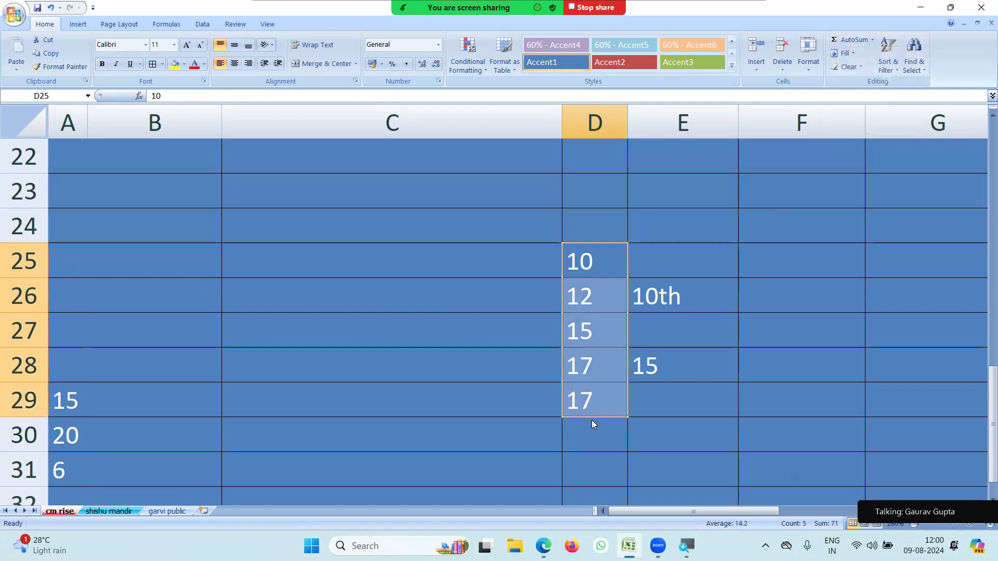
pyautogui.click(602, 407)
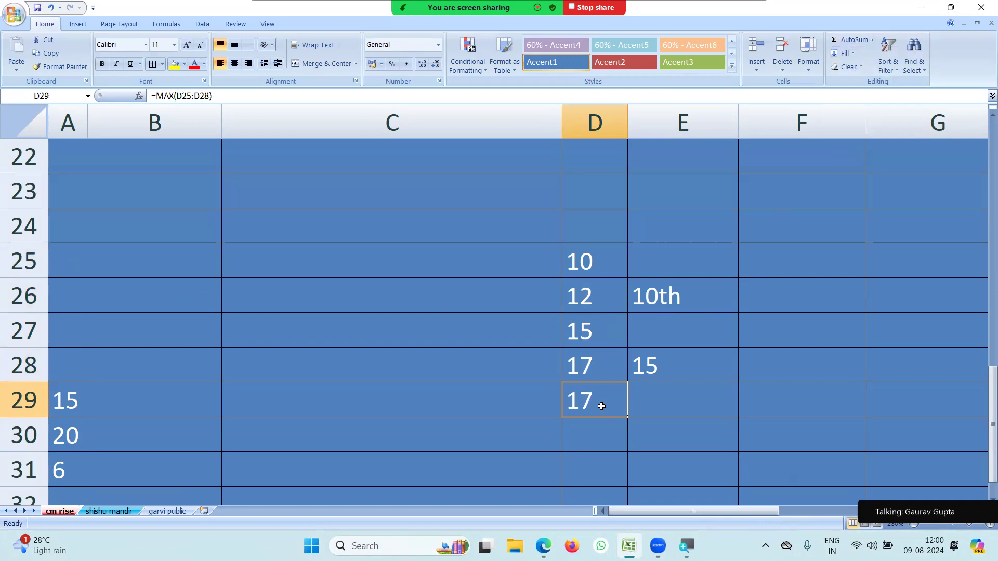
pyautogui.press('Delete')
# Calculate the Min of D25:D28, 10, in D29, then delete it.
pyautogui.moveTo(591, 257); pyautogui.dragTo(587, 364)
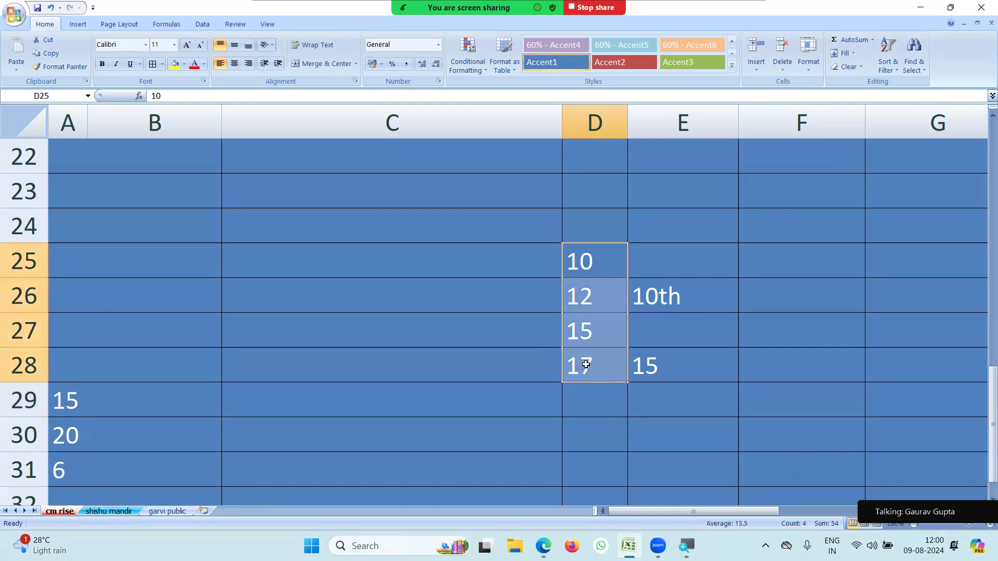
pyautogui.click(872, 40)
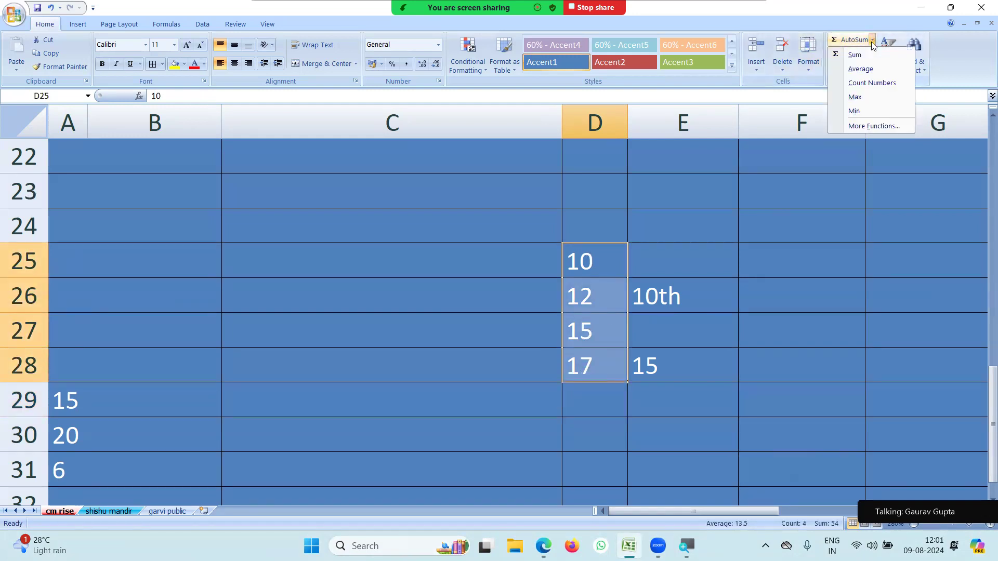
pyautogui.click(860, 111)
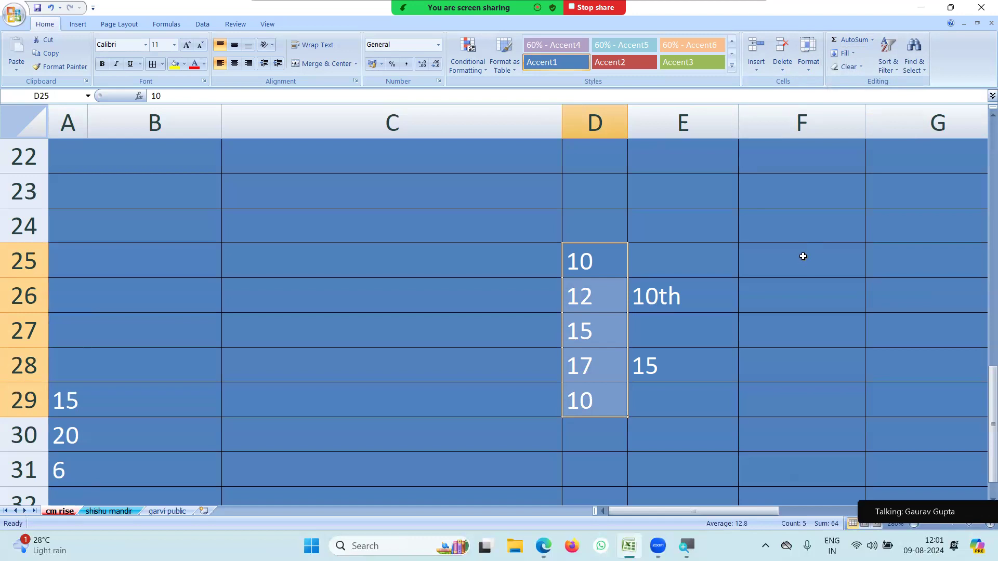
pyautogui.click(873, 40)
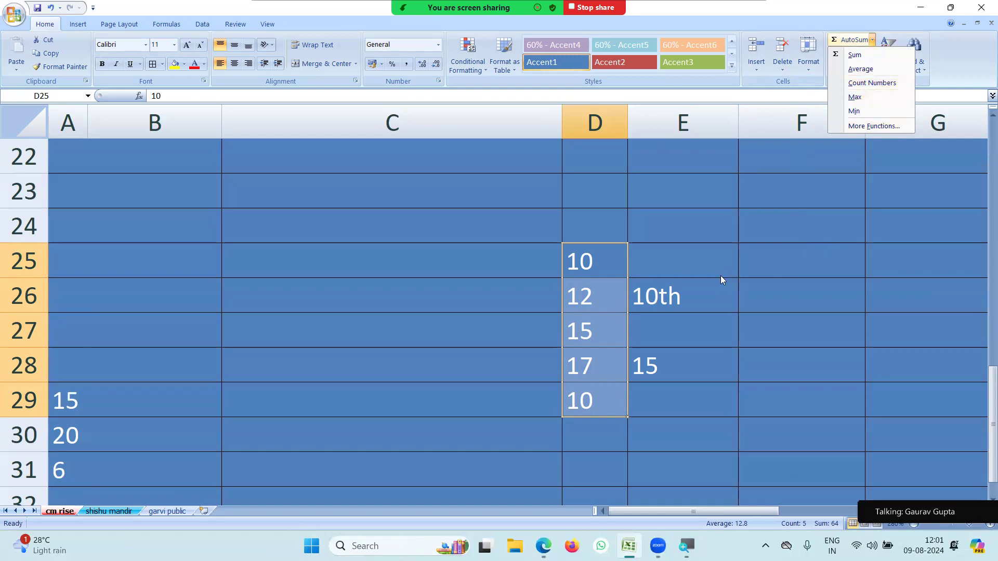
pyautogui.click(720, 279)
pyautogui.click(586, 415)
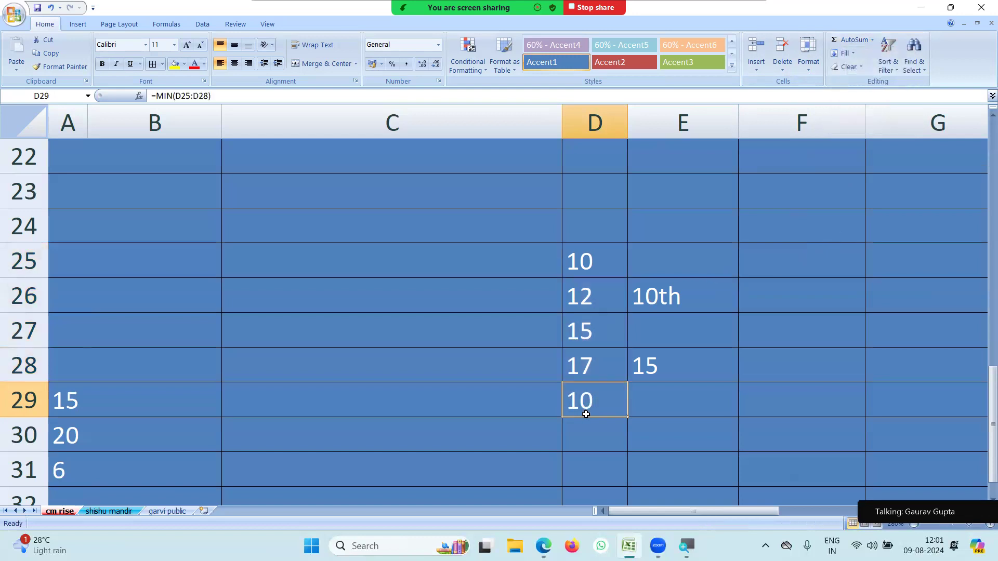
pyautogui.press('Delete')
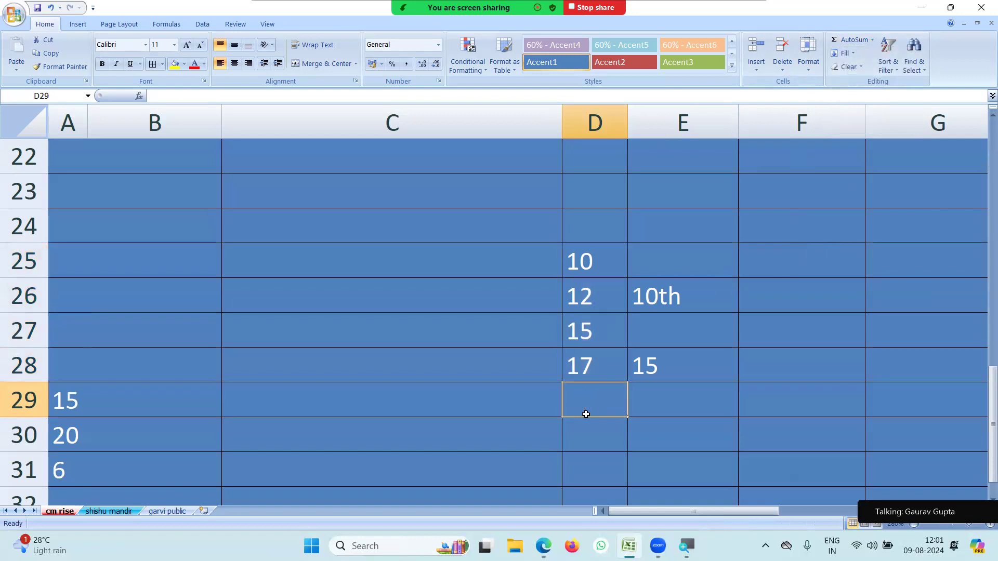
# Count the numbers in D25:D28 with Count Numbers, showing 4 in D29.
pyautogui.click(557, 314)
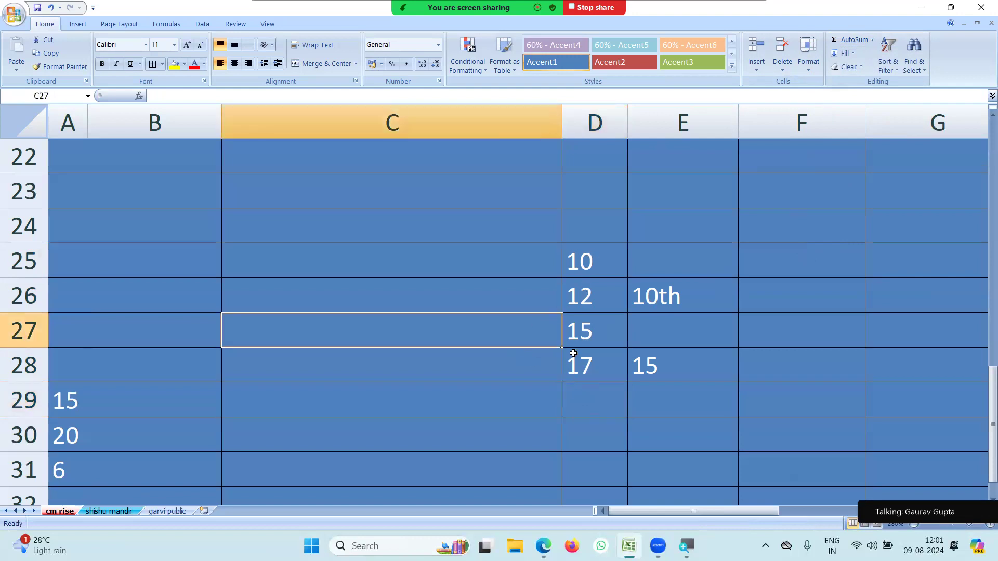
pyautogui.moveTo(582, 260); pyautogui.dragTo(585, 356)
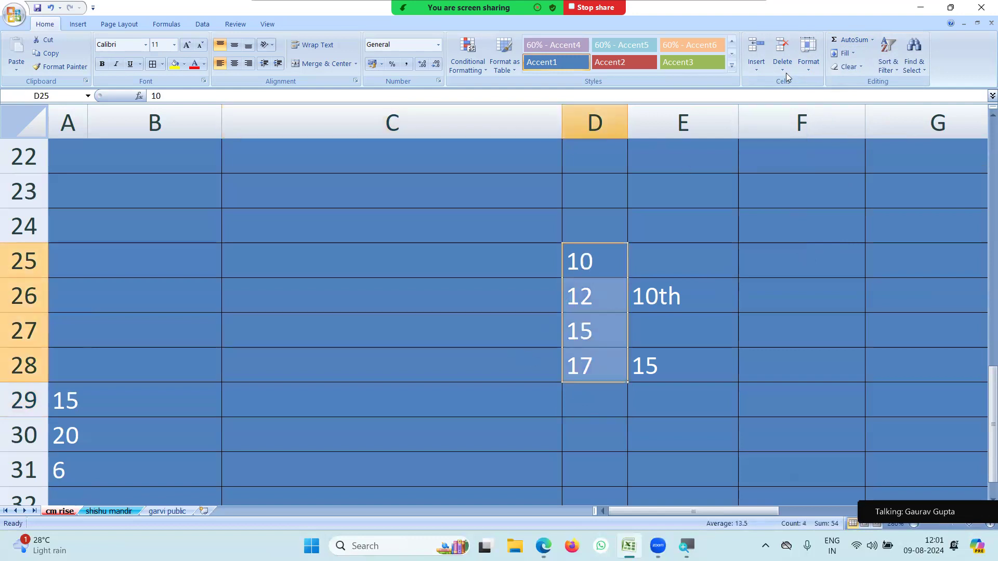
pyautogui.click(873, 40)
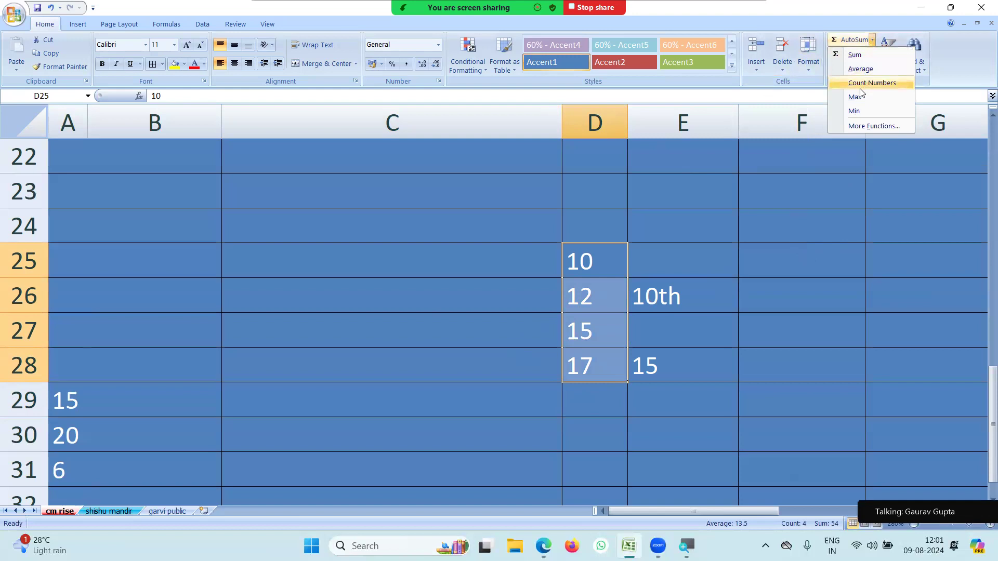
pyautogui.click(863, 84)
pyautogui.click(787, 364)
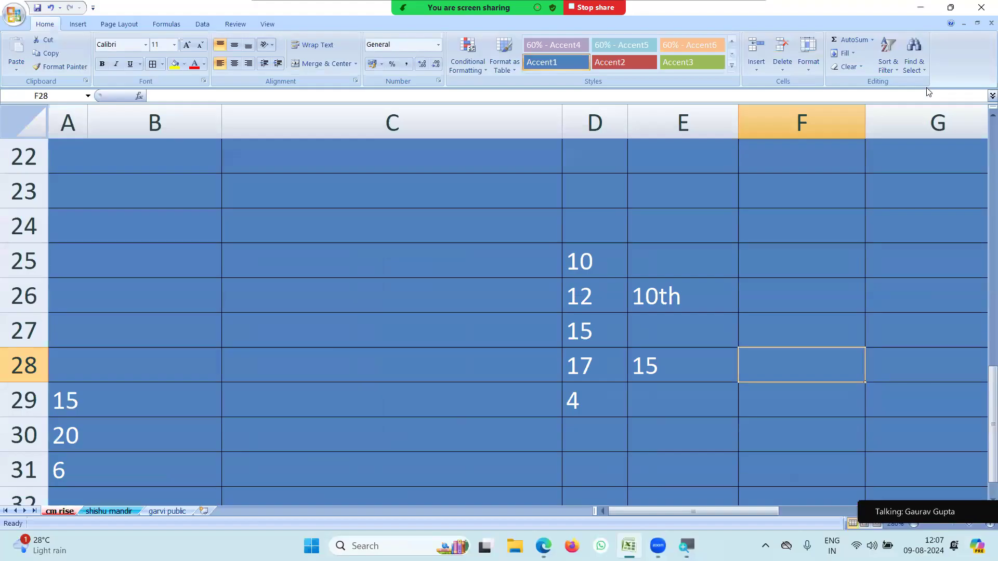
# Delete the two empty rows 3 and 4 from the table.
pyautogui.scroll(4, 685, 170)
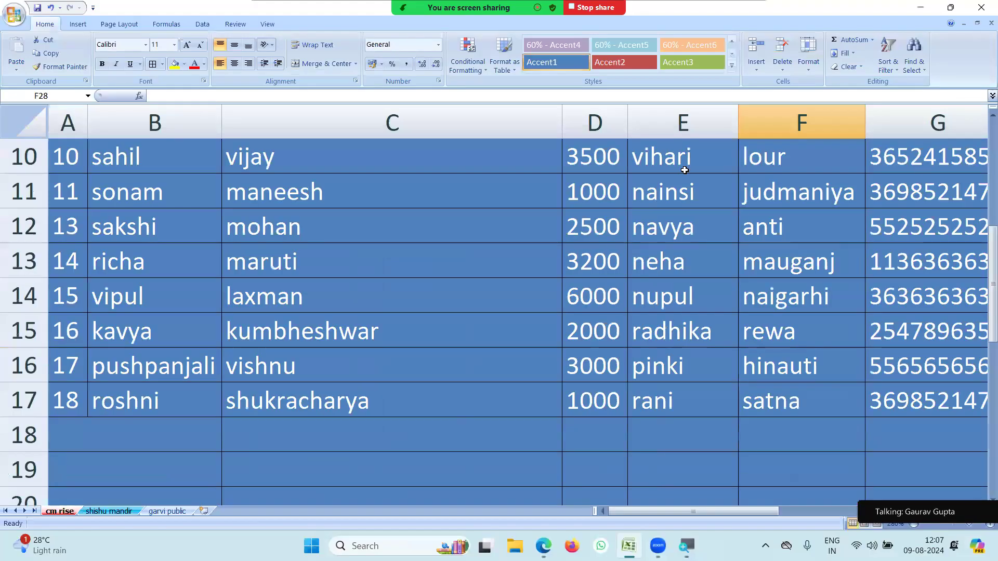
pyautogui.scroll(3, 684, 170)
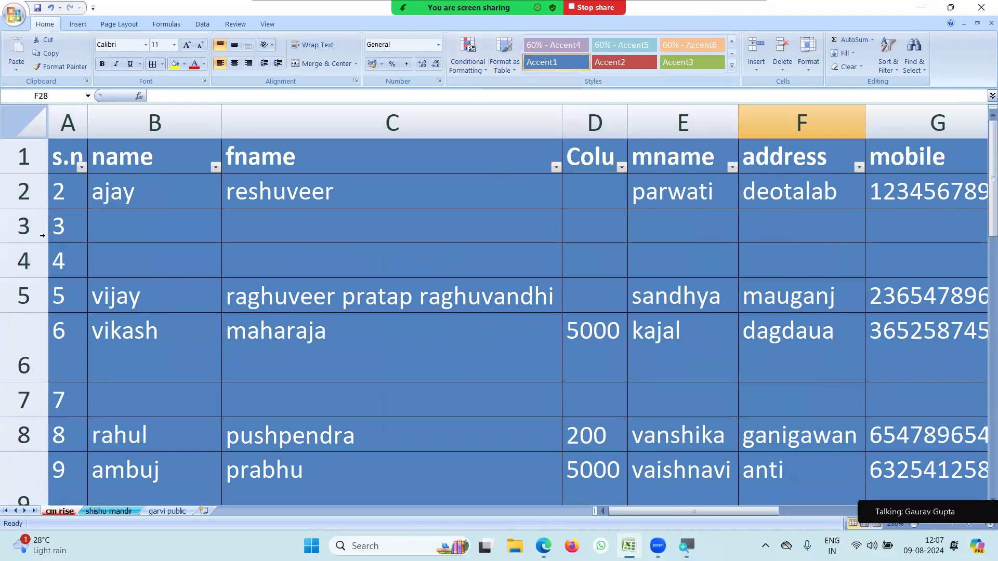
pyautogui.moveTo(37, 224); pyautogui.dragTo(35, 250)
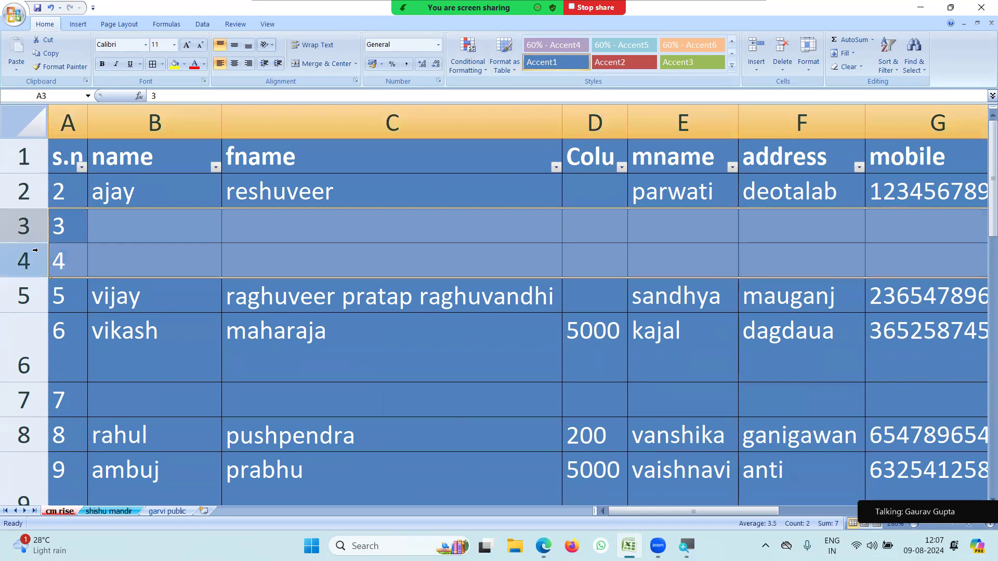
pyautogui.rightClick(34, 234)
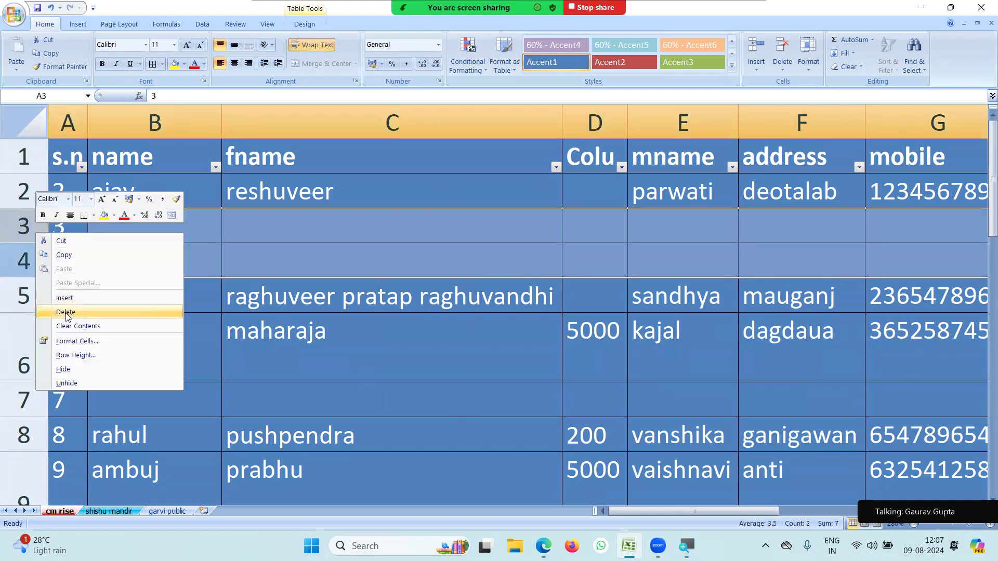
pyautogui.click(66, 315)
# Delete the vikash row together with the blank row beneath it.
pyautogui.moveTo(31, 304); pyautogui.dragTo(19, 331)
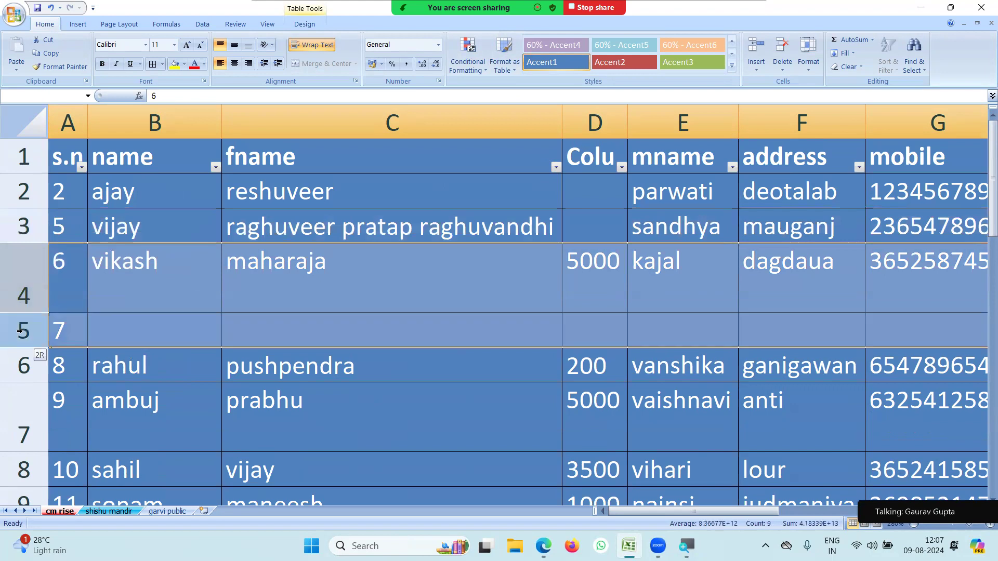
pyautogui.rightClick(22, 300)
pyautogui.click(59, 379)
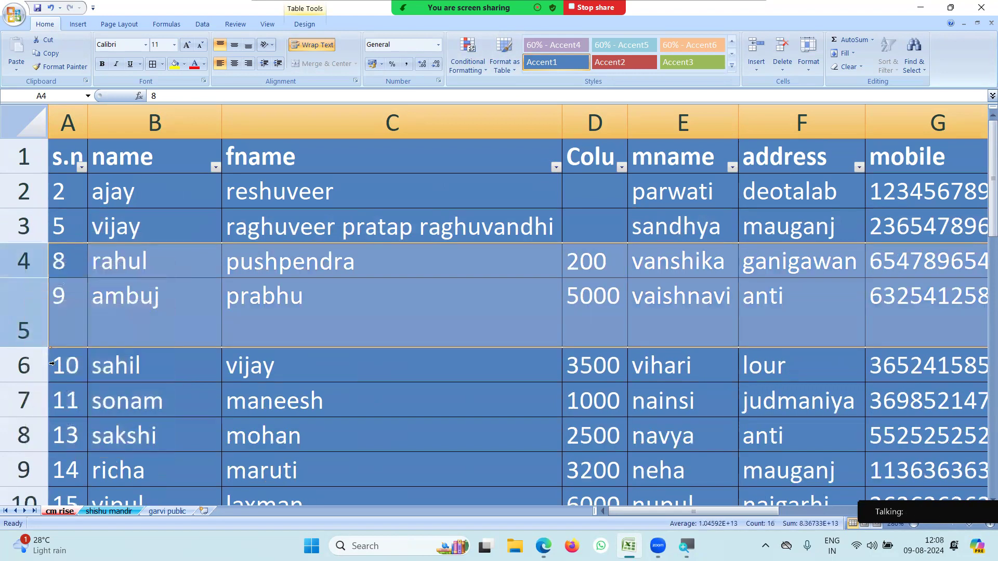
# Delete the student record in row 5 so the rows below move up.
pyautogui.click(32, 327)
pyautogui.rightClick(32, 327)
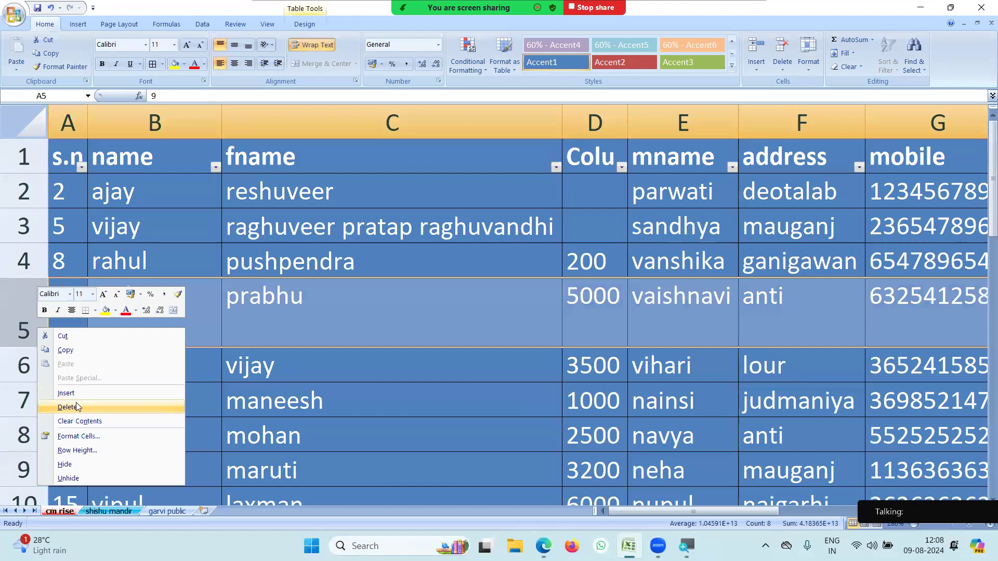
pyautogui.click(68, 408)
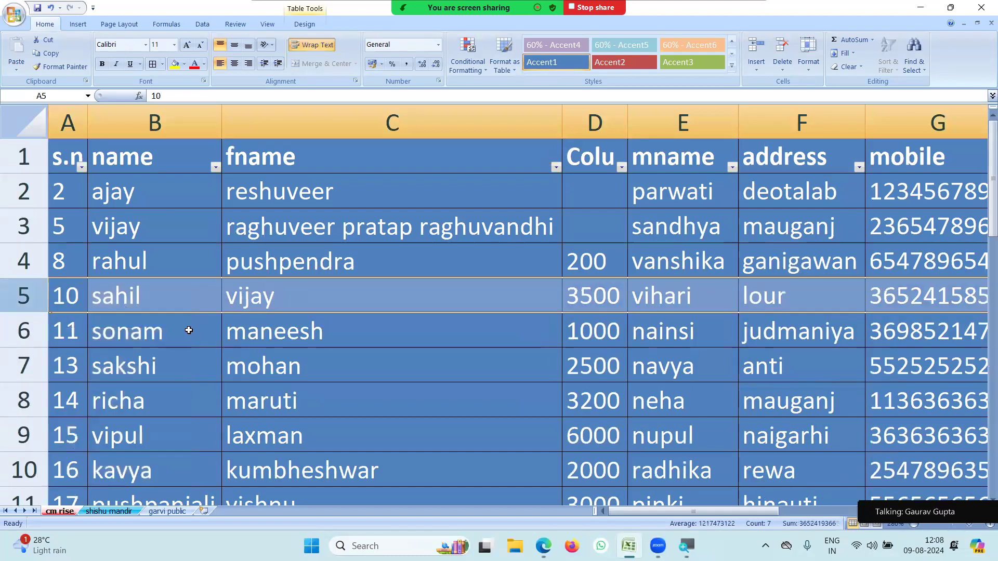
pyautogui.click(271, 332)
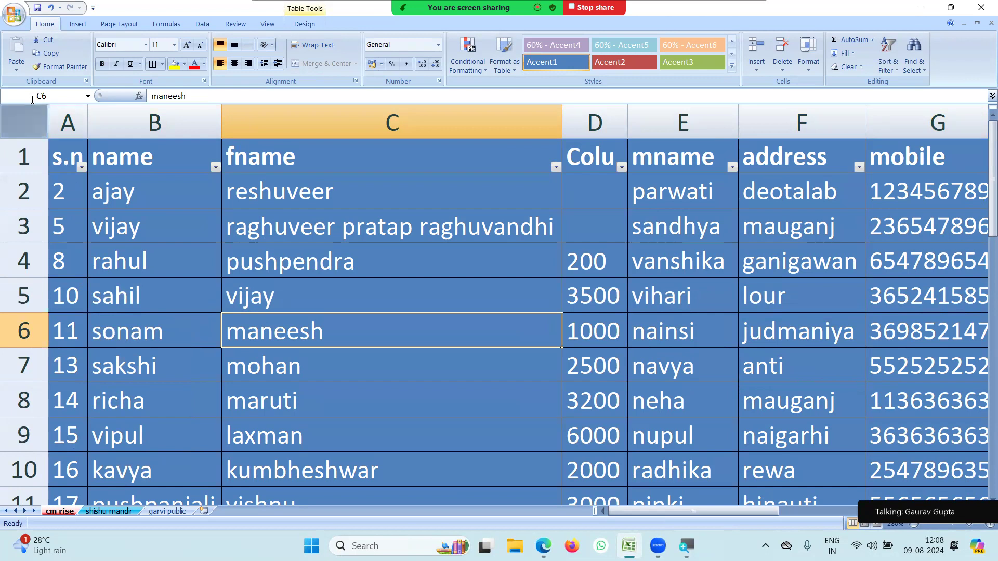
# Copy student rows 2–12, copying again from Home after a clipboard error.
pyautogui.click(23, 201)
pyautogui.moveTo(23, 212); pyautogui.dragTo(31, 402)
pyautogui.rightClick(32, 402)
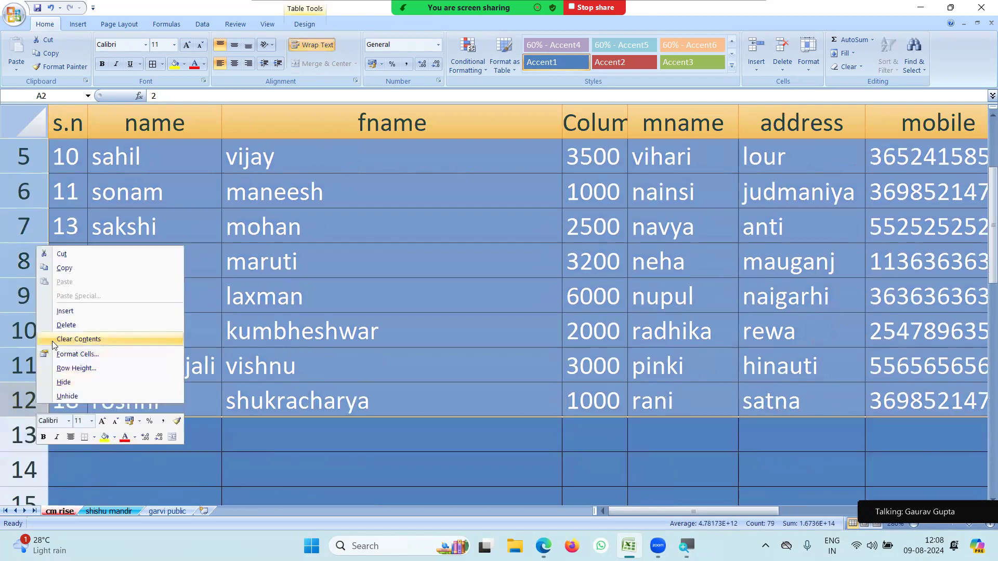
pyautogui.click(64, 268)
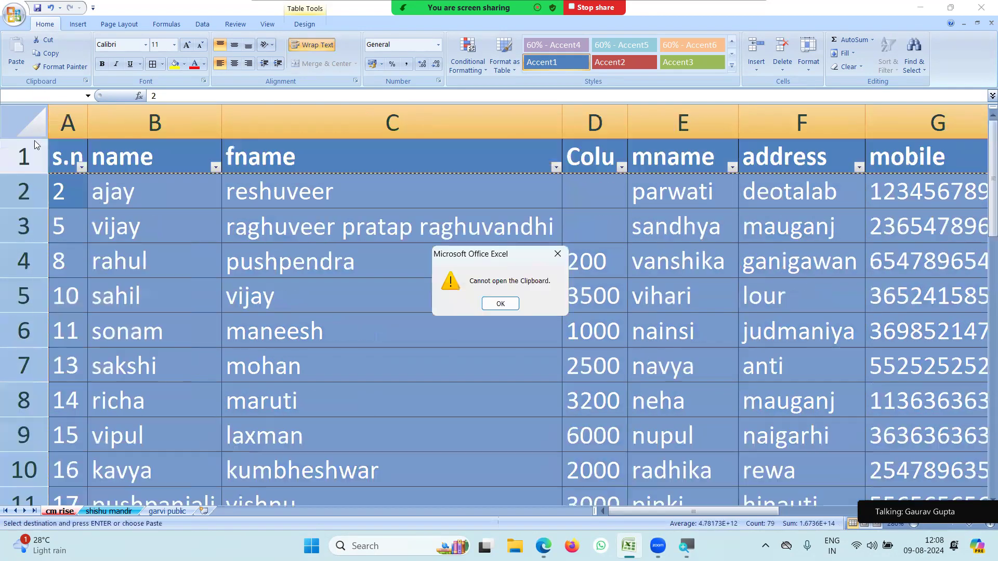
pyautogui.click(500, 304)
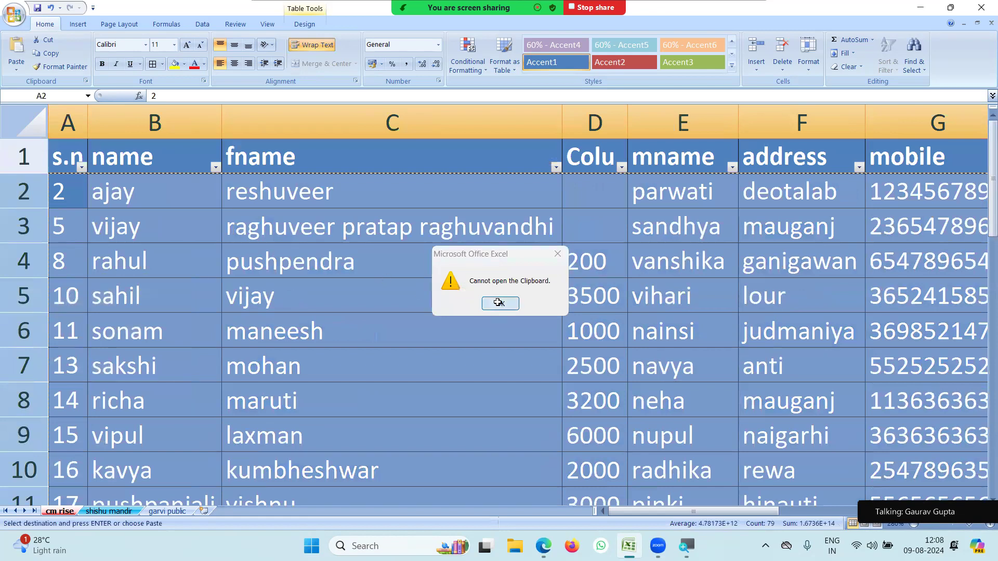
pyautogui.click(50, 54)
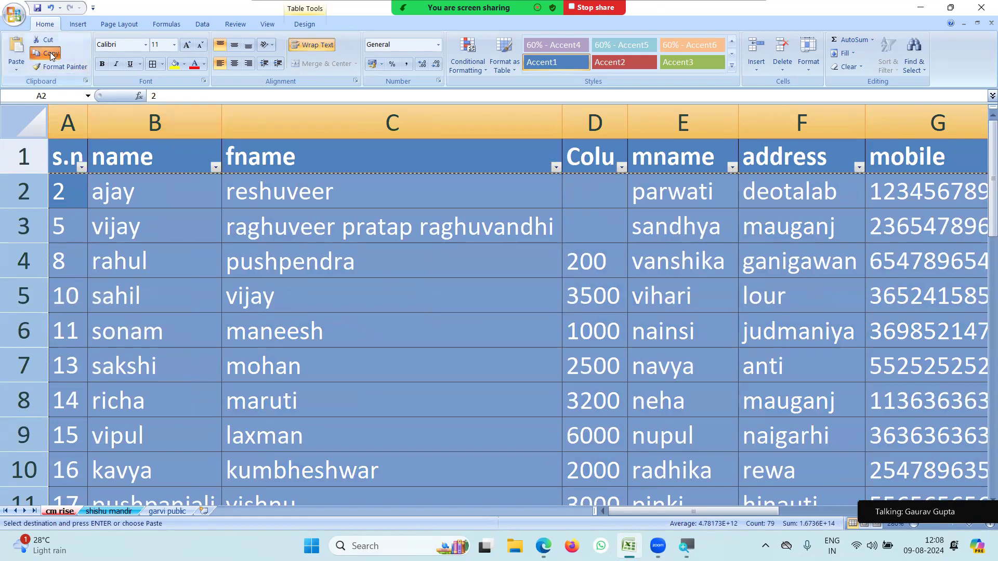
# Paste the copied student rows starting at row 13.
pyautogui.scroll(-4, 200, 251)
pyautogui.scroll(1, 200, 252)
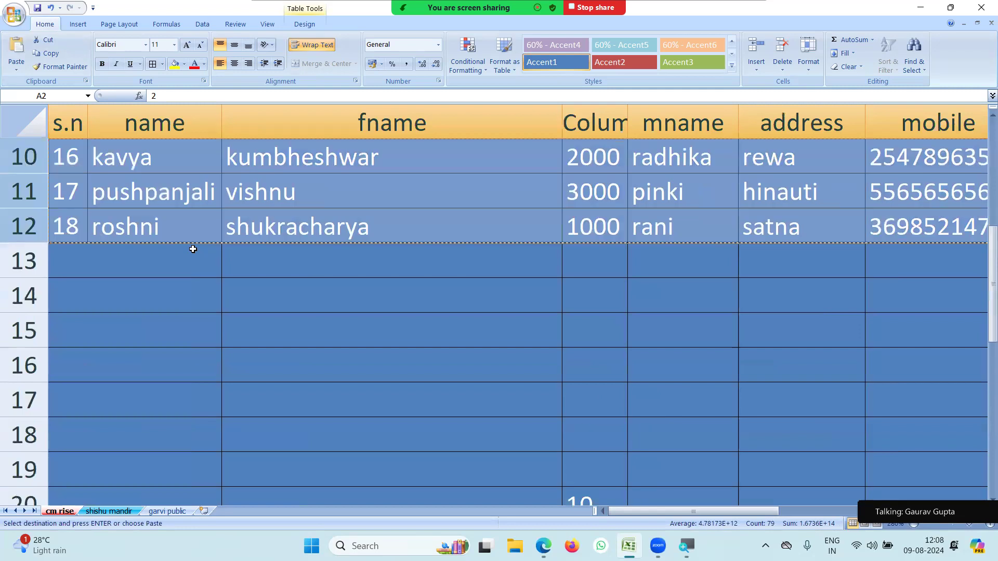
pyautogui.click(71, 248)
pyautogui.rightClick(39, 254)
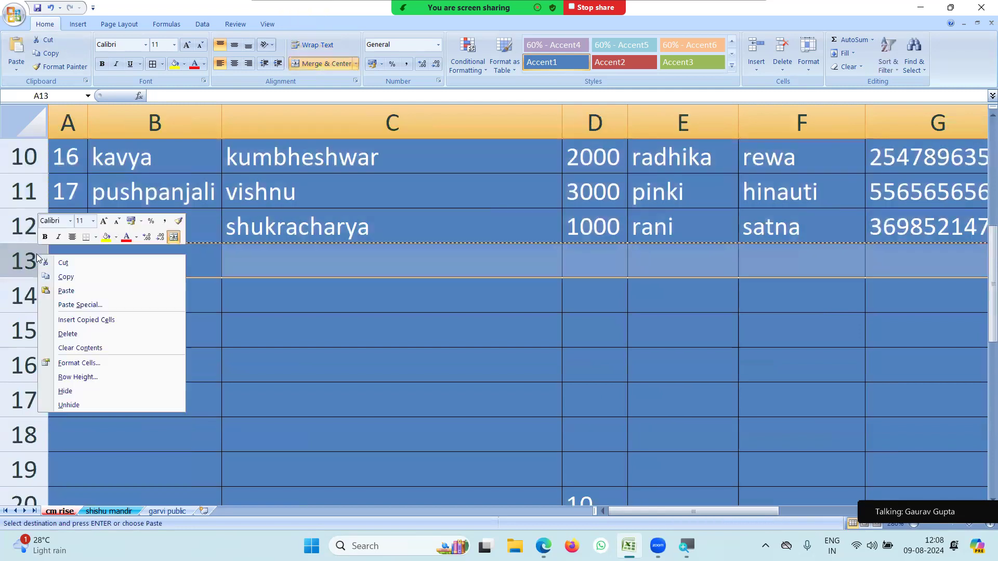
pyautogui.click(54, 291)
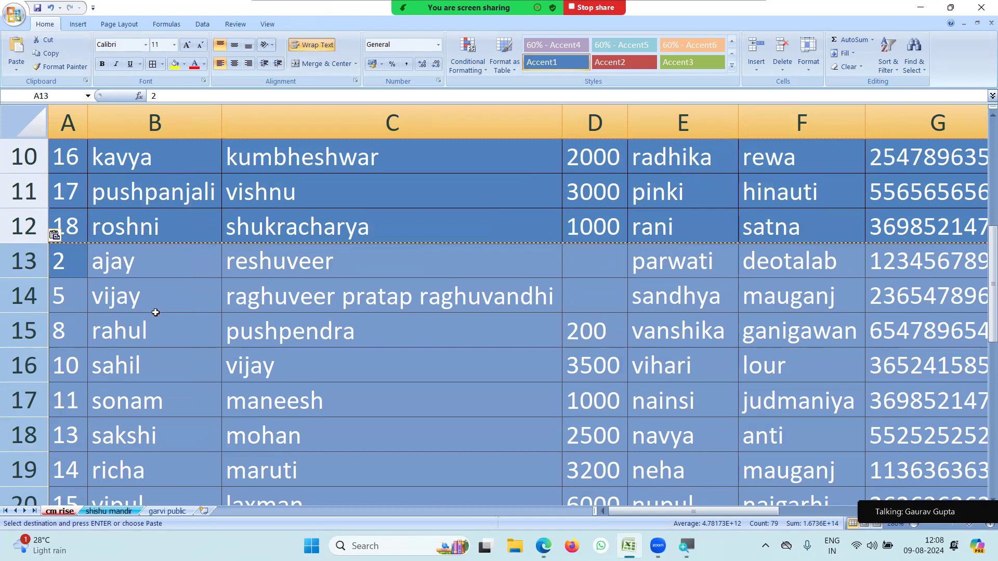
# Paste a second copy of the student rows starting at row 24.
pyautogui.click(204, 323)
pyautogui.scroll(3, 223, 328)
pyautogui.scroll(-8, 223, 319)
pyautogui.scroll(1, 224, 318)
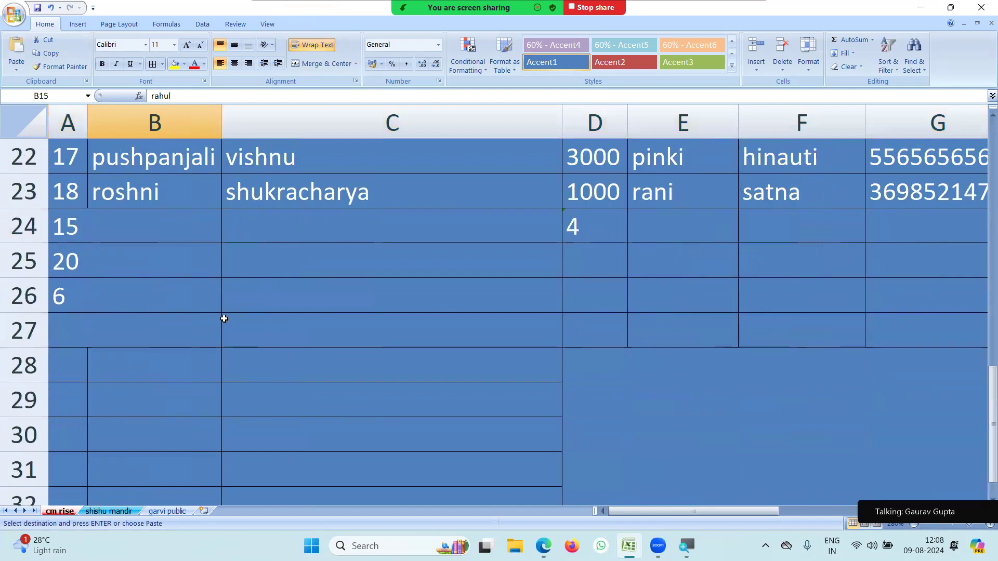
pyautogui.scroll(4, 224, 318)
pyautogui.scroll(1, 224, 318)
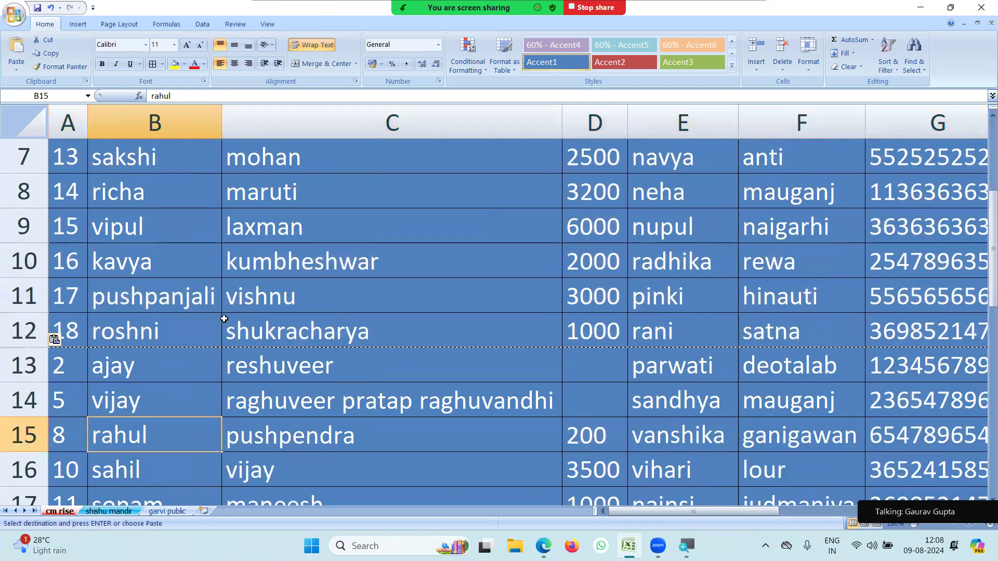
pyautogui.scroll(-4, 224, 318)
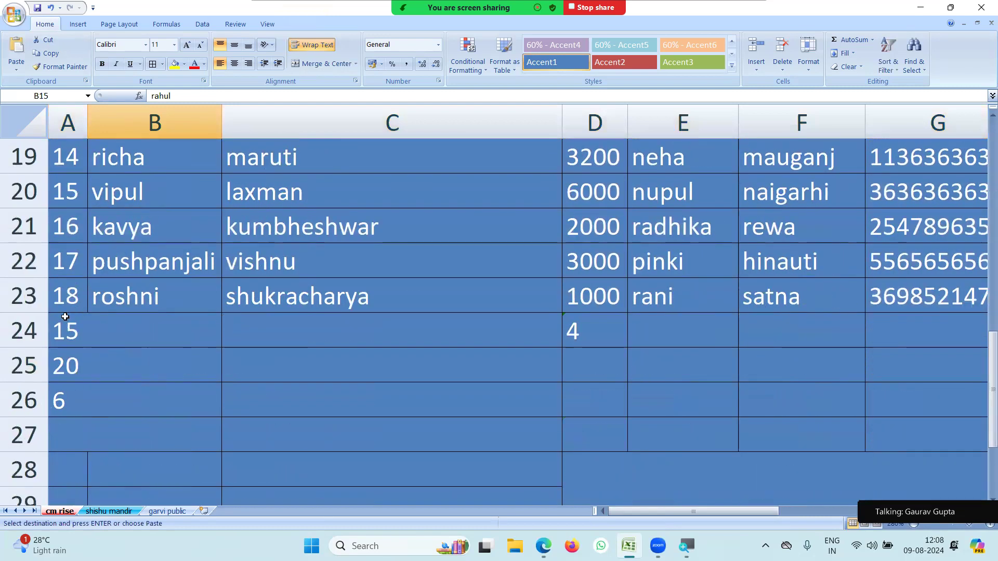
pyautogui.click(22, 328)
pyautogui.rightClick(22, 328)
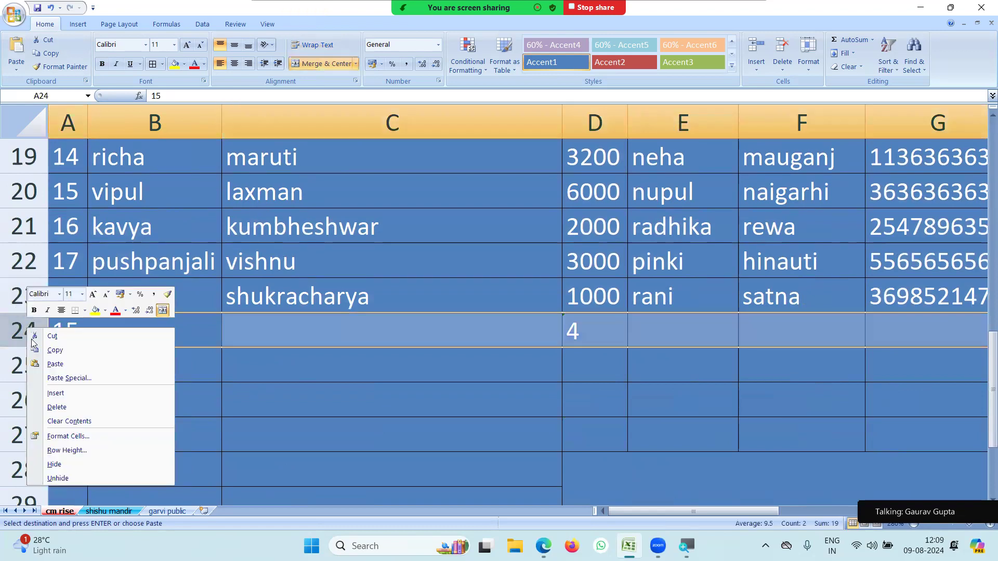
pyautogui.click(51, 365)
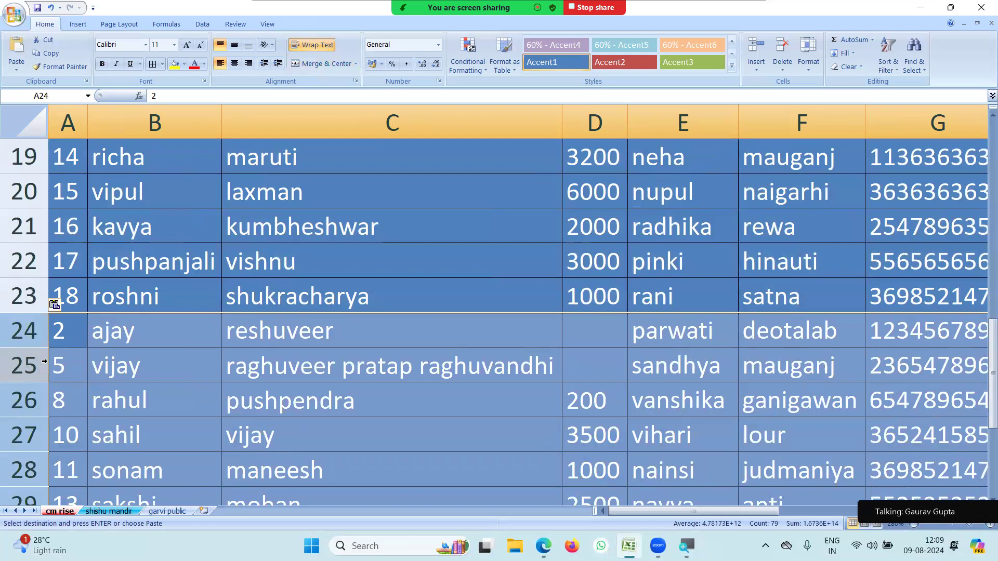
pyautogui.click(119, 307)
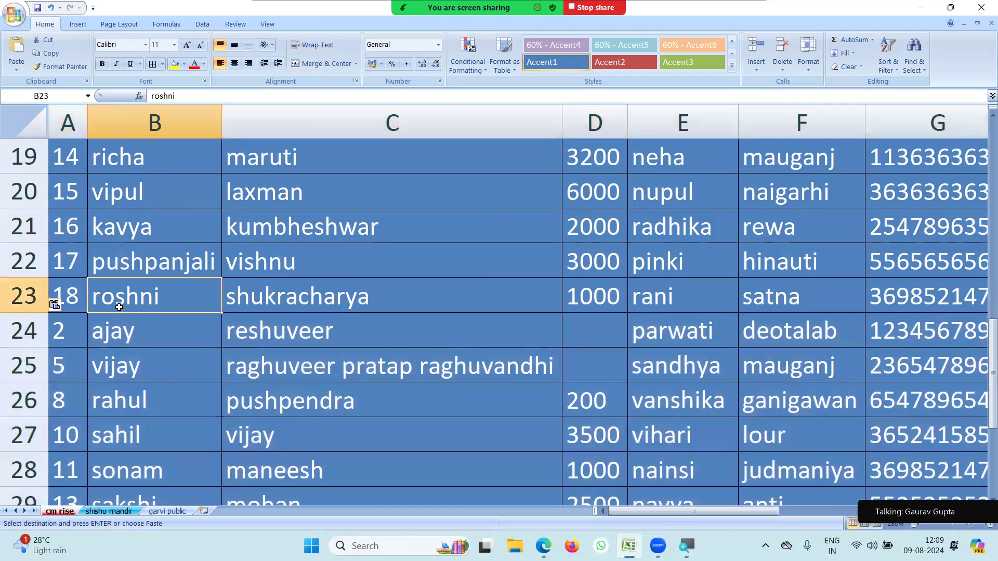
pyautogui.scroll(6, 120, 307)
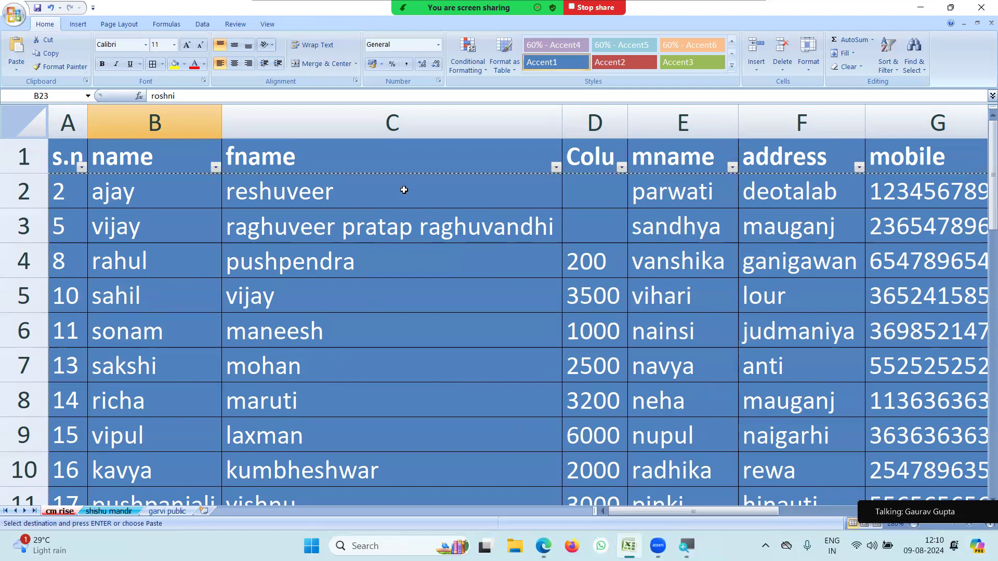
# Enter class numbers 1, 2, 5, 6, 9, 7, 8, 5, 2, 3, 6, 9, 6, 5 in D2–D15.
pyautogui.click(580, 188)
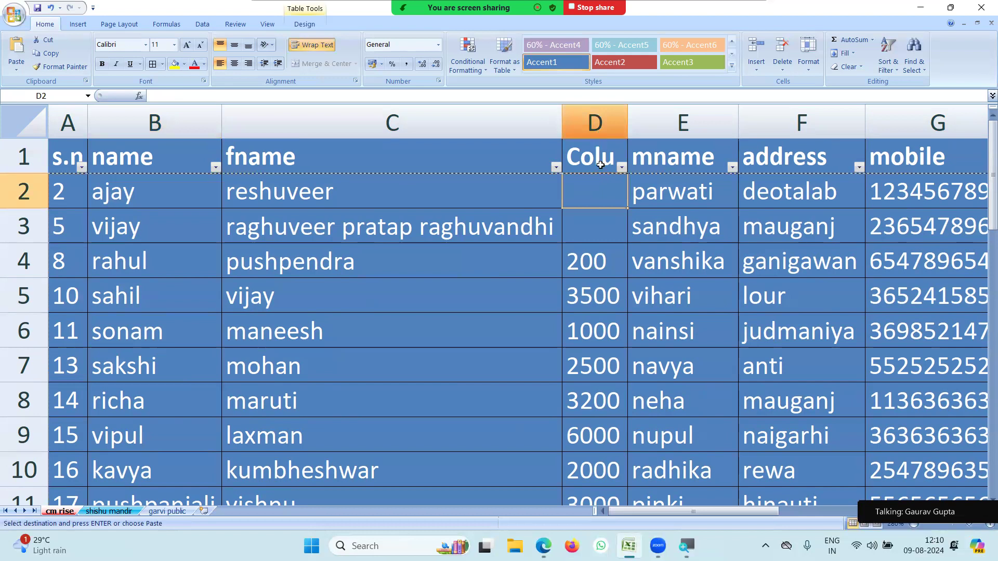
pyautogui.moveTo(600, 190)
pyautogui.mouseDown()
pyautogui.moveTo(610, 514)
pyautogui.moveTo(603, 140)
pyautogui.moveTo(626, 165)
pyautogui.moveTo(589, 201)
pyautogui.mouseUp()
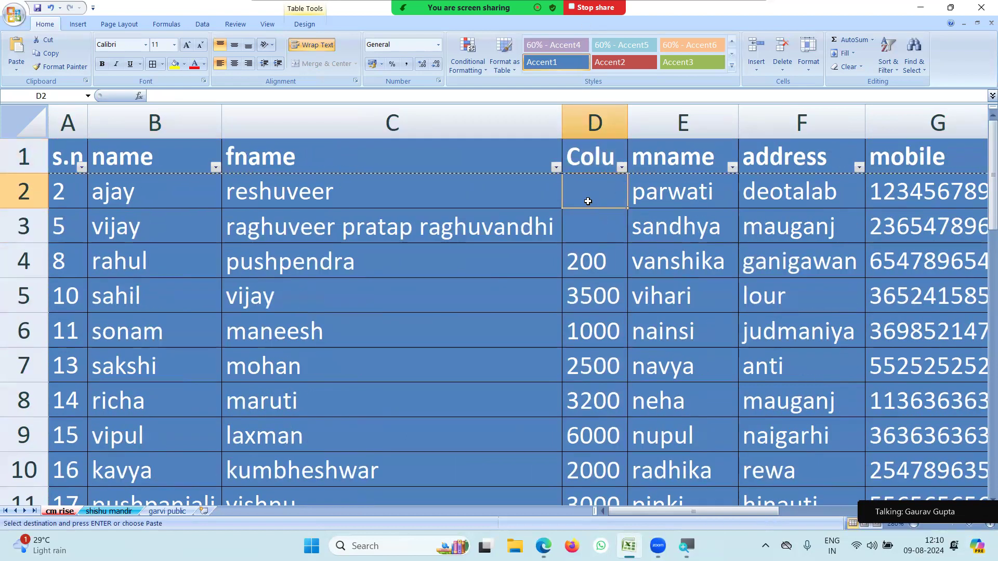
pyautogui.write('1')
pyautogui.press('Return')
pyautogui.write('2')
pyautogui.press('Return')
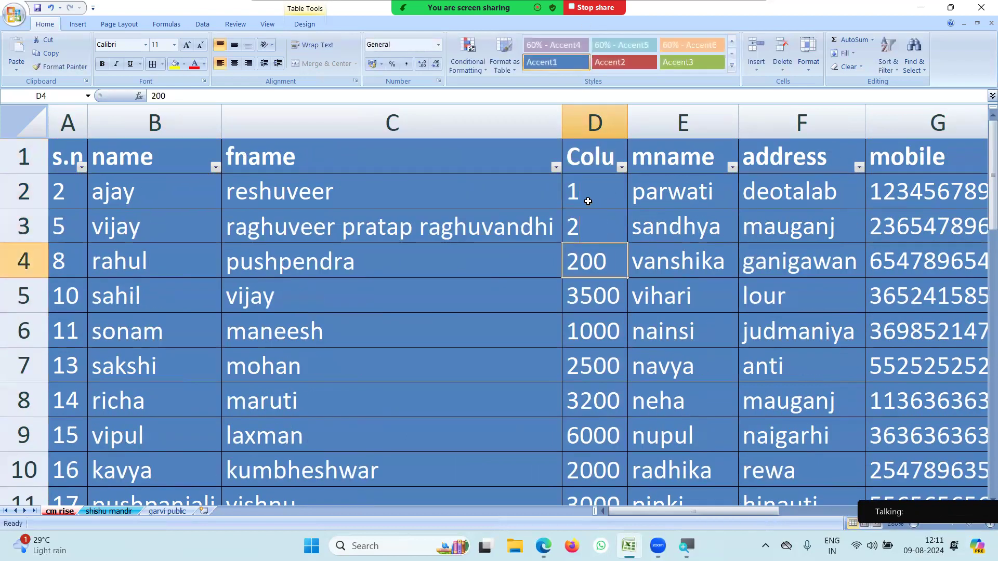
pyautogui.write('5')
pyautogui.press('Return')
pyautogui.write('6')
pyautogui.press('Return')
pyautogui.write('9')
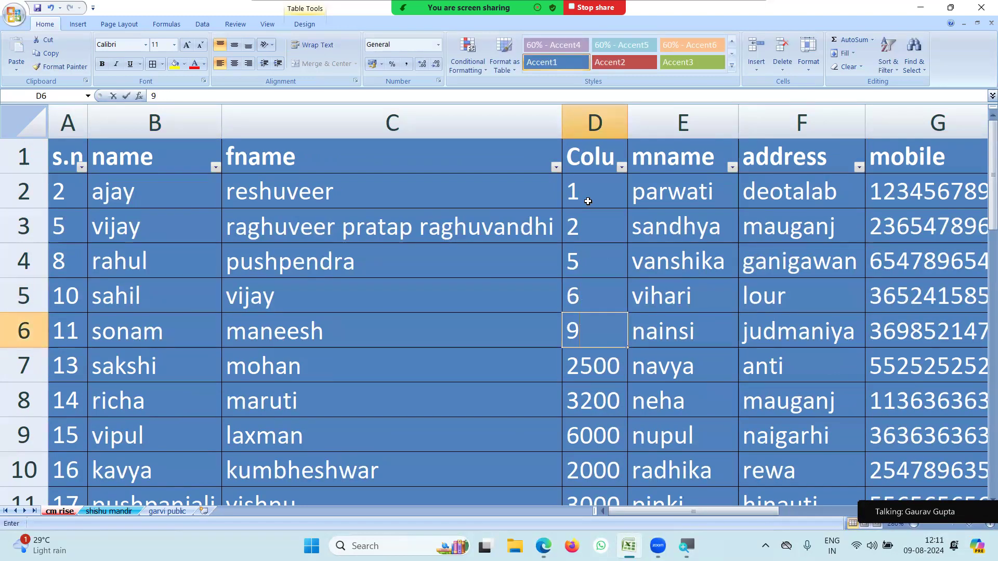
pyautogui.press('Return')
pyautogui.write('7')
pyautogui.press('Return')
pyautogui.write('8')
pyautogui.press('Return')
pyautogui.write('5')
pyautogui.press('Return')
pyautogui.write('2')
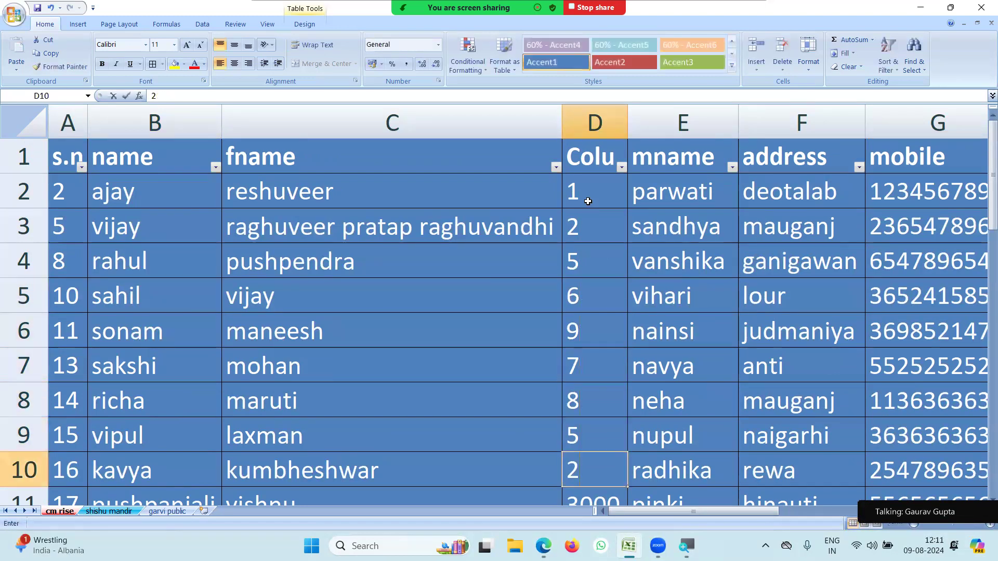
pyautogui.press('Return')
pyautogui.write('3')
pyautogui.press('Return')
pyautogui.write('6')
pyautogui.press('Return')
pyautogui.write('9')
pyautogui.press('Return')
pyautogui.write('6')
pyautogui.press('Return')
pyautogui.write('5')
pyautogui.press('Return')
# Continue entering class numbers down column D through D34, ending with 9, 9, 8.
pyautogui.write('3')
pyautogui.press('Return')
pyautogui.write('2')
pyautogui.press('Return')
pyautogui.write('1')
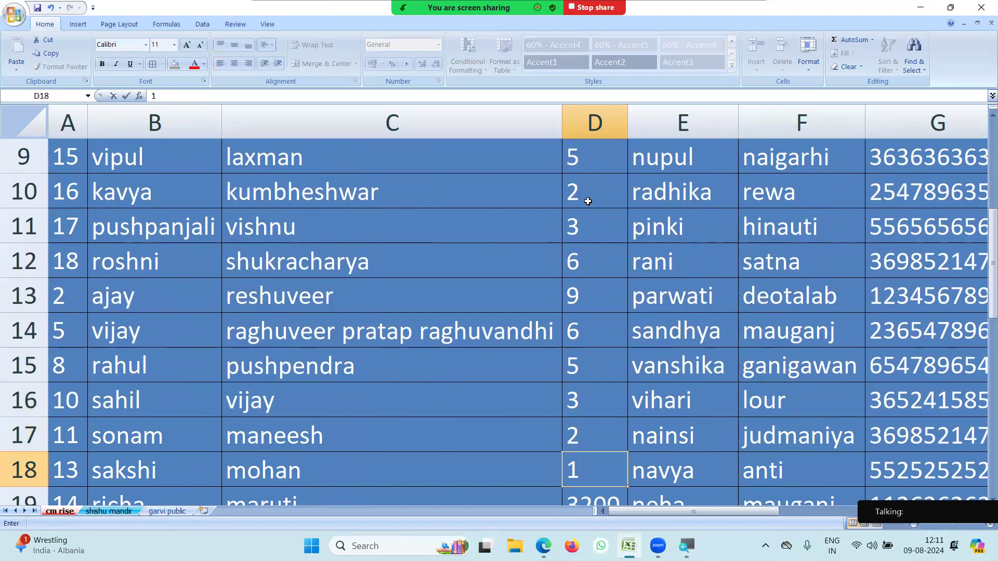
pyautogui.press('Return')
pyautogui.write('4')
pyautogui.press('Return')
pyautogui.write('5')
pyautogui.press('Return')
pyautogui.write('6')
pyautogui.press('Return')
pyautogui.write('9')
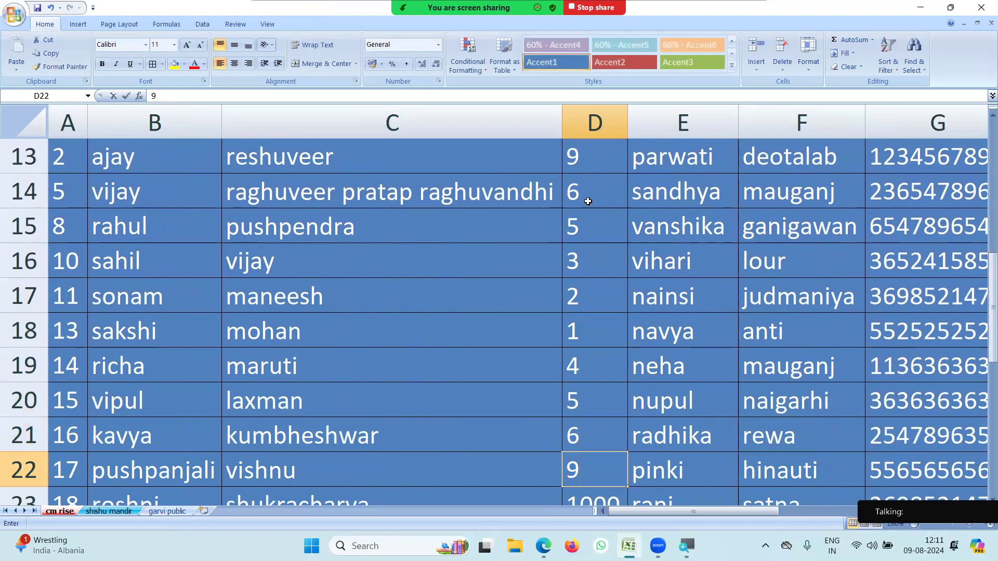
pyautogui.press('Return')
pyautogui.write('8')
pyautogui.press('Return')
pyautogui.write('7')
pyautogui.press('Return')
pyautogui.write('4')
pyautogui.press('Return')
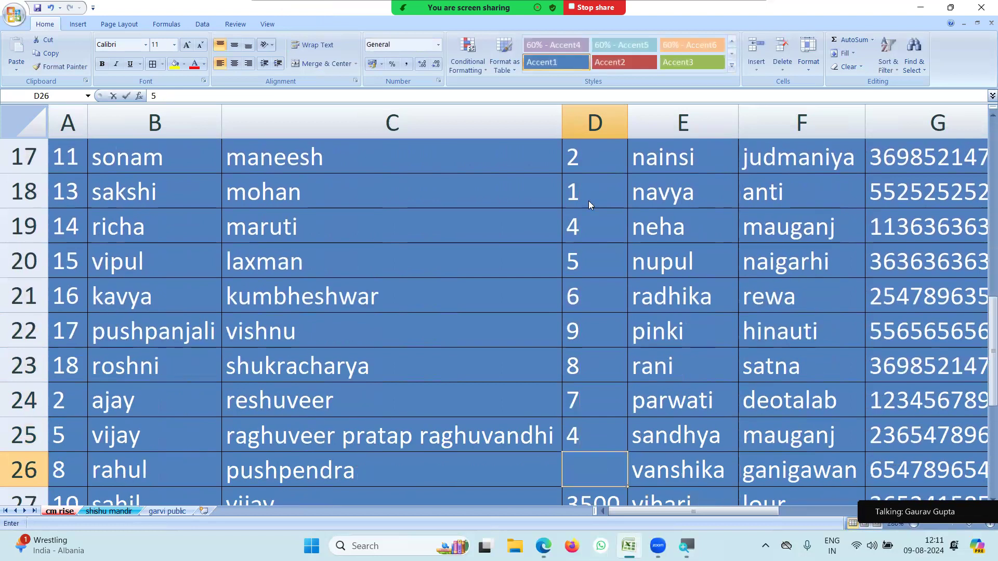
pyautogui.write('5')
pyautogui.press('Return')
pyautogui.write('5')
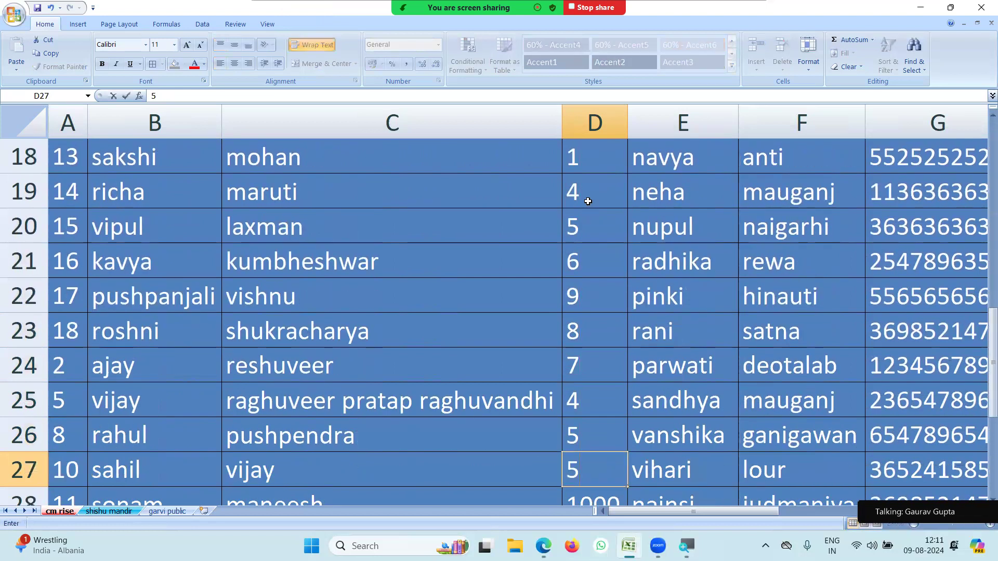
pyautogui.write('6')
pyautogui.press('Return')
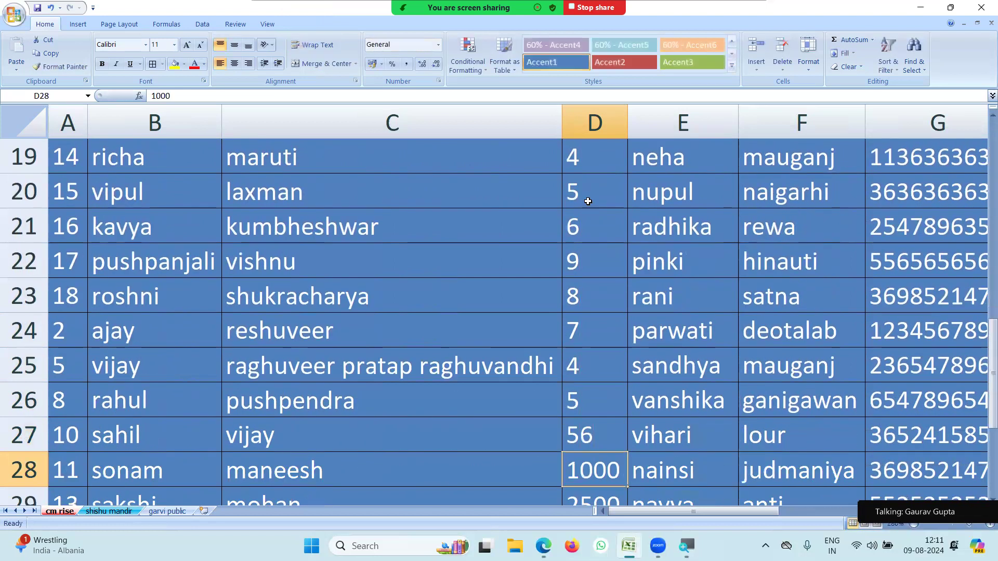
pyautogui.write('4')
pyautogui.press('Return')
pyautogui.write('12')
pyautogui.press('Return')
pyautogui.write('3 6')
pyautogui.press('Return')
pyautogui.write('9')
pyautogui.press('Return')
pyautogui.write('9')
pyautogui.press('Return')
pyautogui.write('8')
pyautogui.press('Return')
# Type 5, 2, 1, 4 into D35–D38, then clear those four extra cells.
pyautogui.write('5')
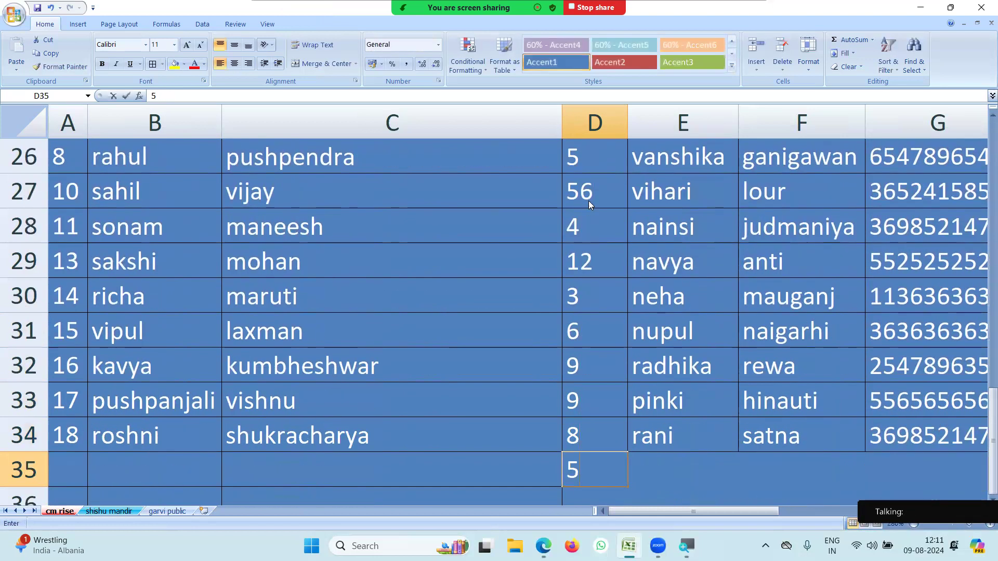
pyautogui.press('Return')
pyautogui.write('2')
pyautogui.press('Return')
pyautogui.write('1')
pyautogui.press('Return')
pyautogui.write('4')
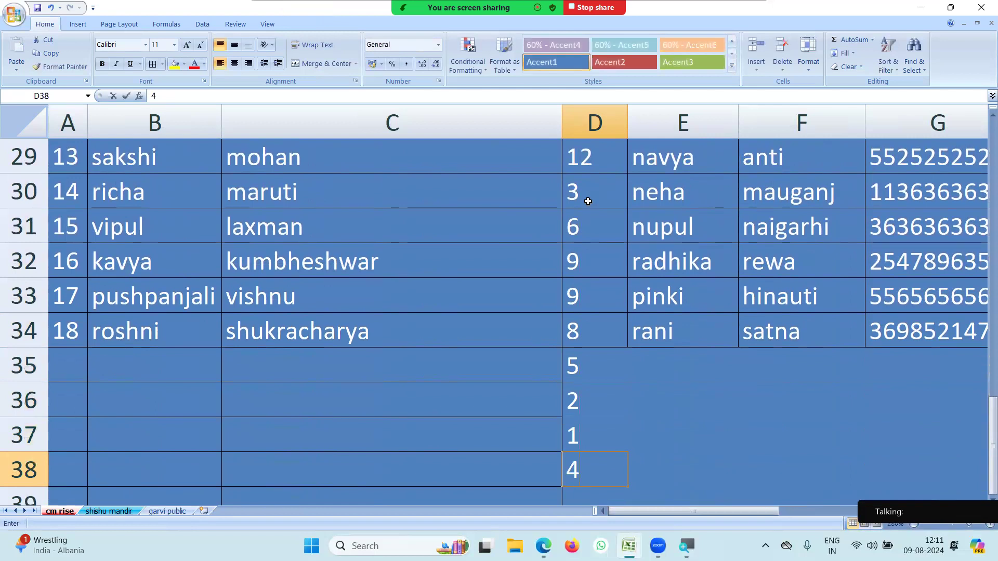
pyautogui.press('Return')
pyautogui.moveTo(592, 330); pyautogui.dragTo(581, 423)
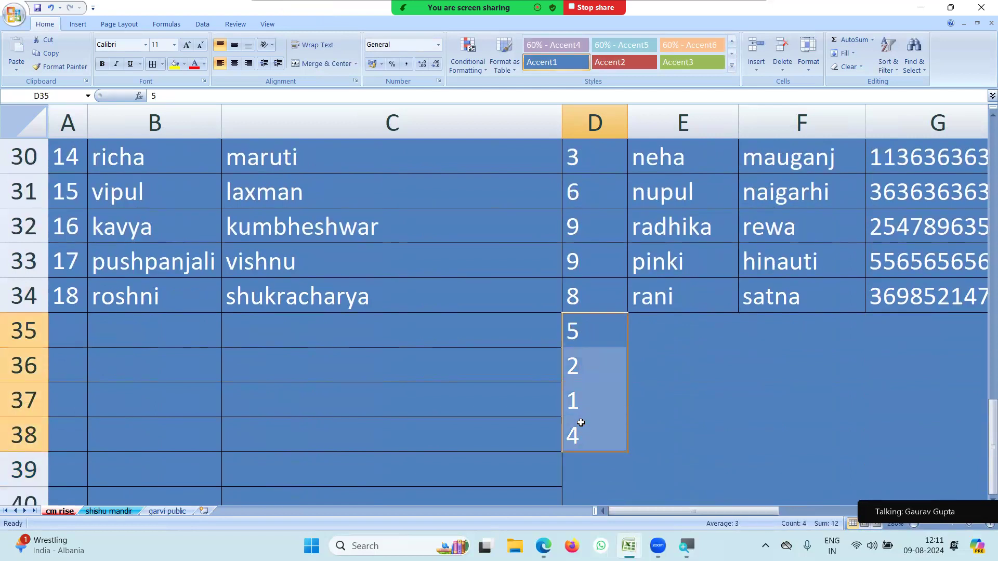
pyautogui.press('Delete')
# Change the D1 header from Column1 to 'class'.
pyautogui.scroll(10, 587, 377)
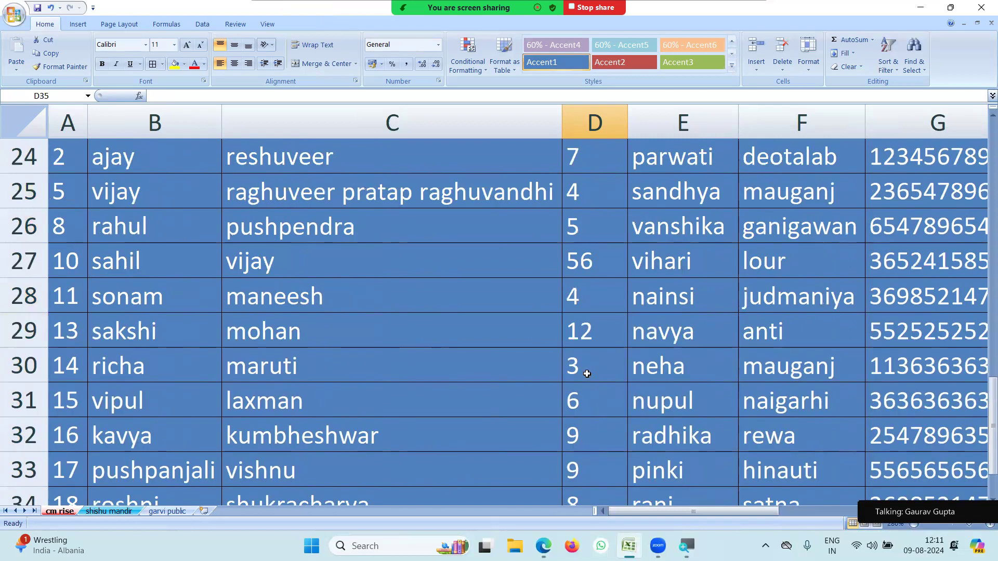
pyautogui.click(585, 161)
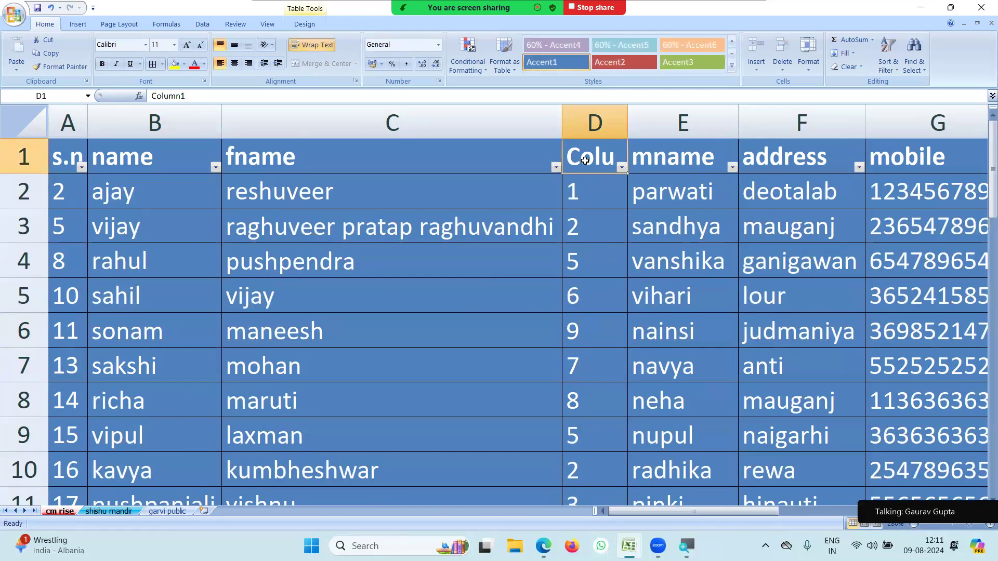
pyautogui.write('class')
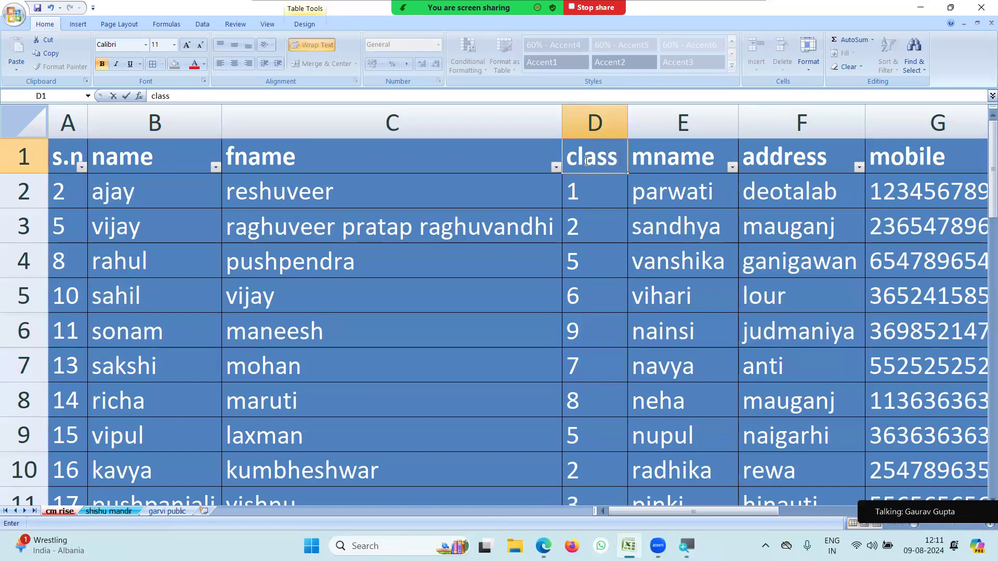
pyautogui.press('Return')
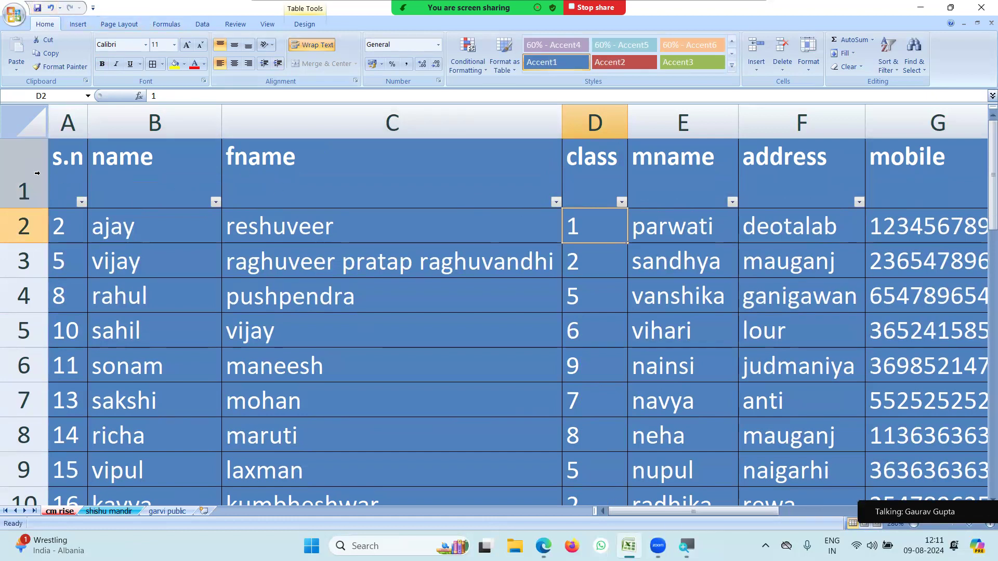
pyautogui.click(63, 178)
# Turn off the filter arrows on the table headers.
pyautogui.click(824, 235)
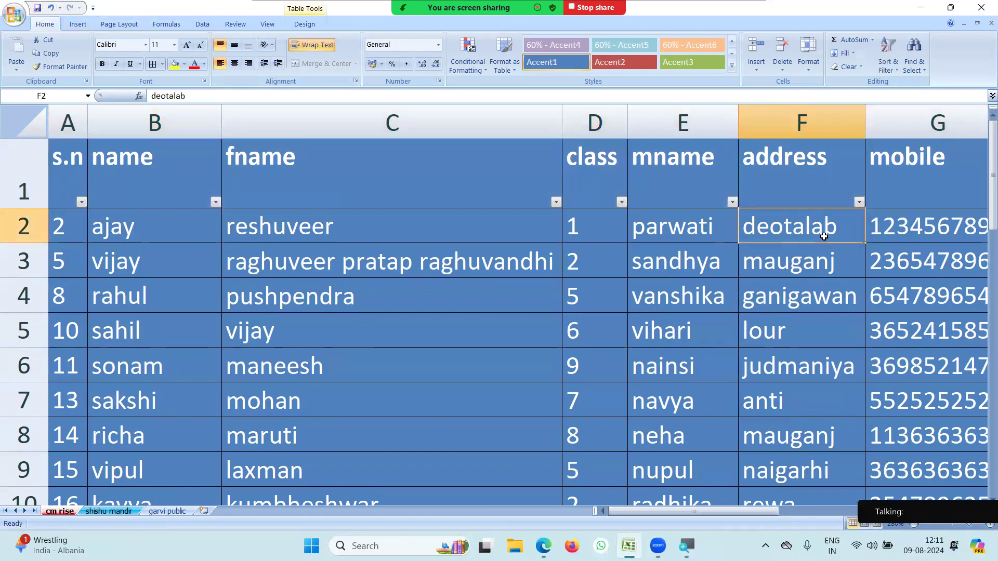
pyautogui.click(898, 72)
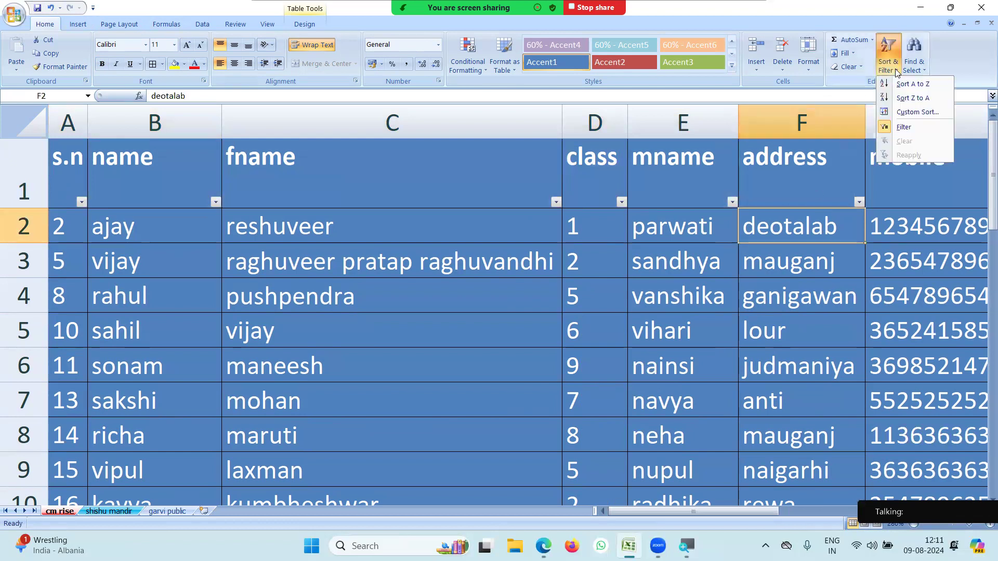
pyautogui.click(908, 125)
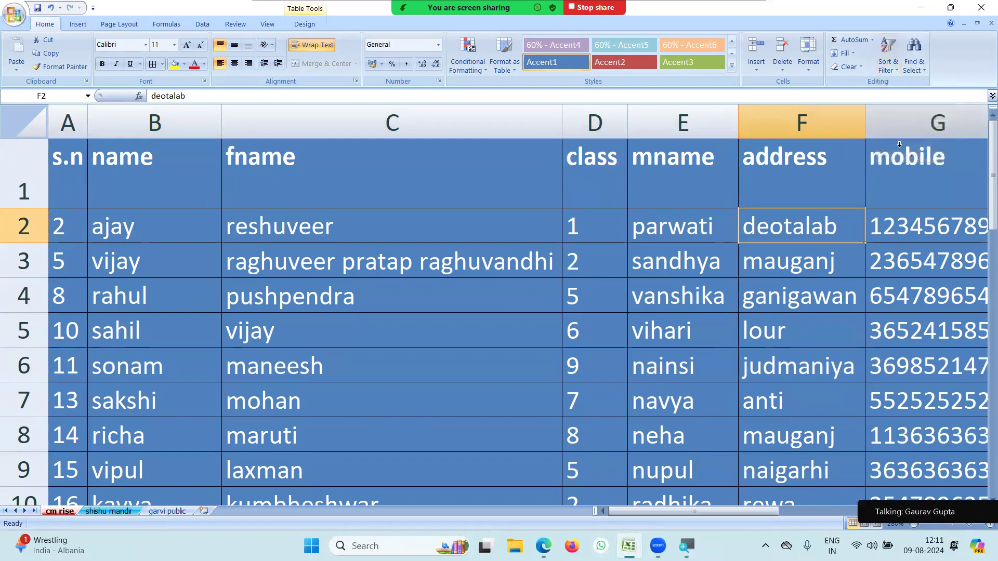
pyautogui.press('Down')
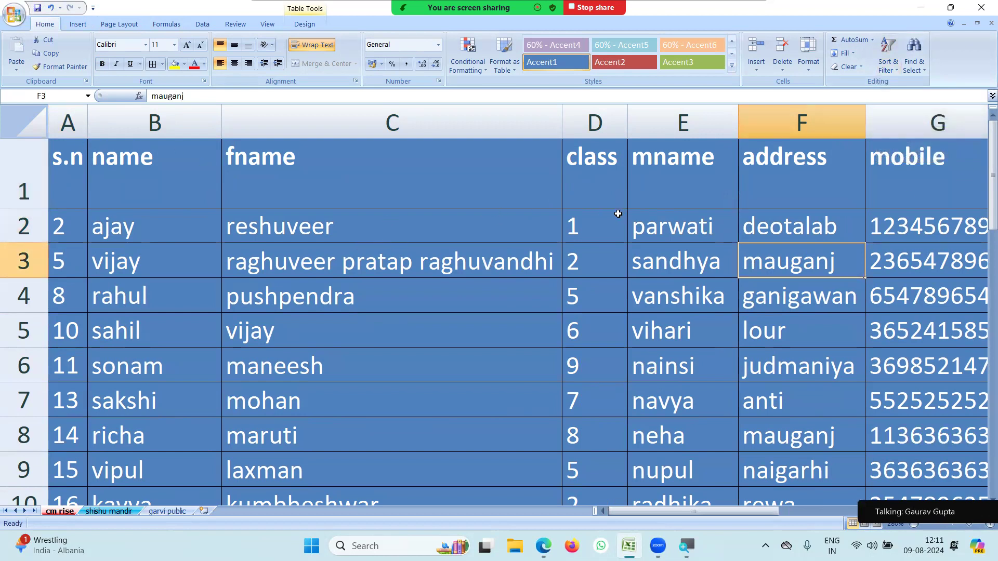
# Sort the student rows by the class column, smallest to largest.
pyautogui.click(29, 173)
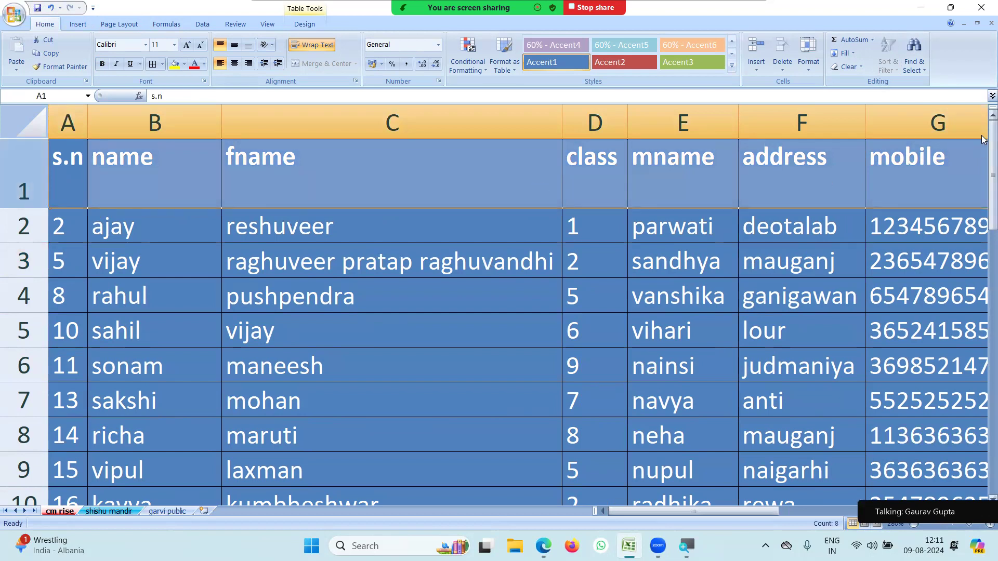
pyautogui.click(677, 199)
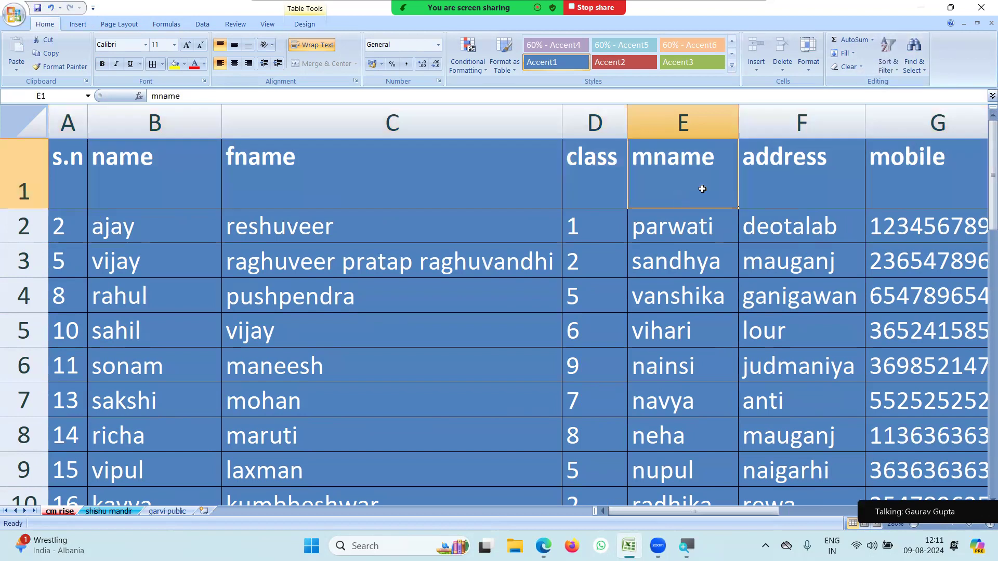
pyautogui.click(593, 175)
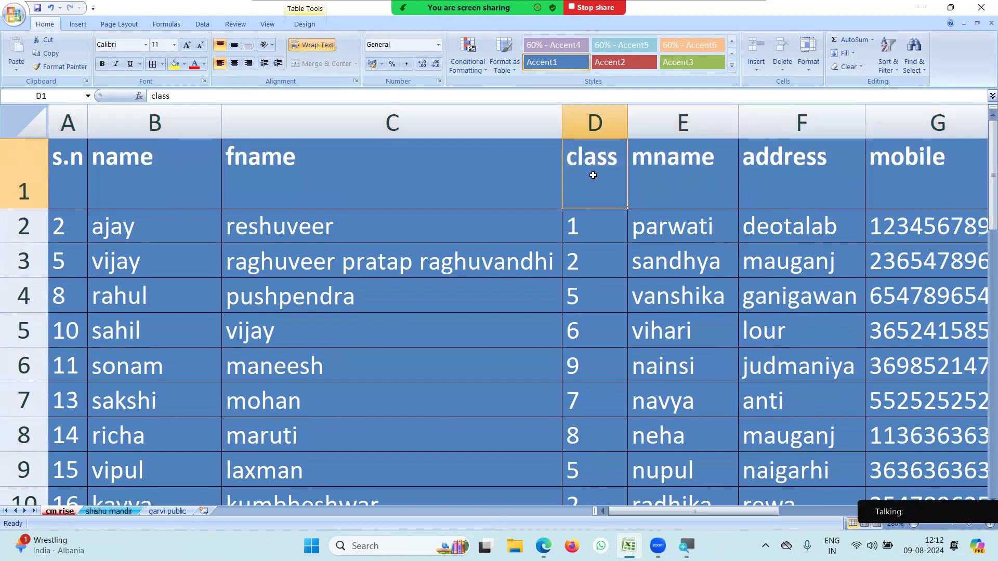
pyautogui.click(898, 73)
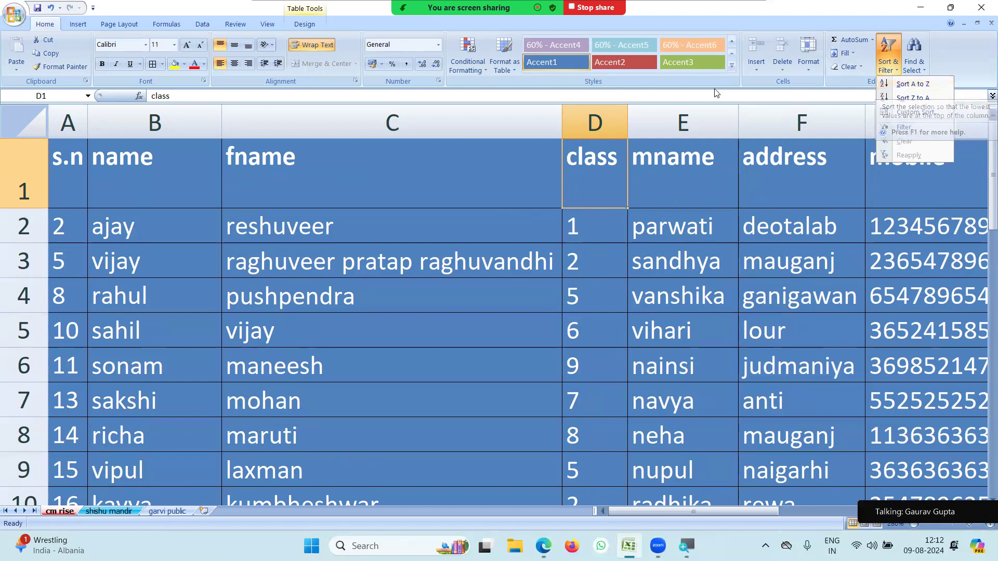
pyautogui.click(602, 114)
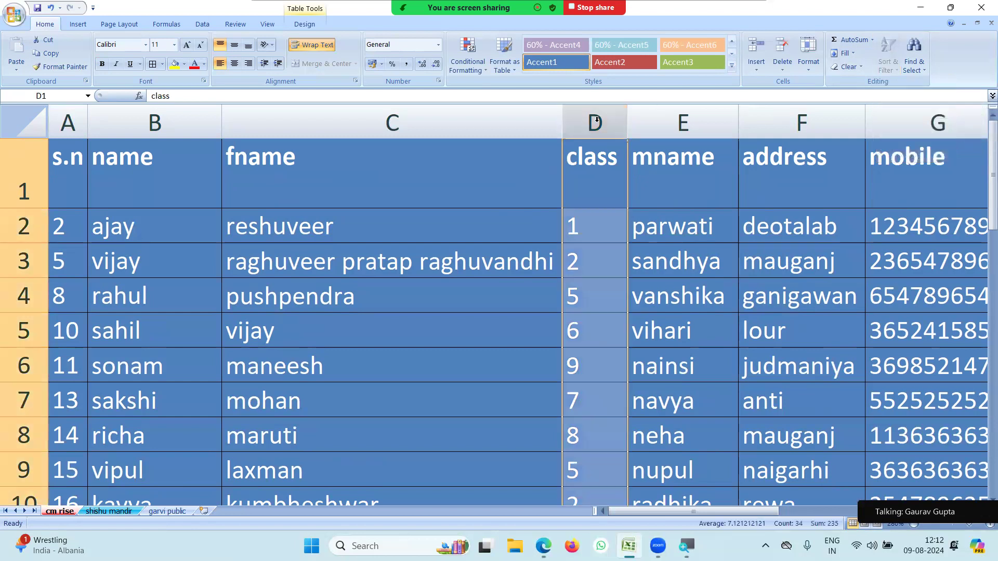
pyautogui.click(752, 126)
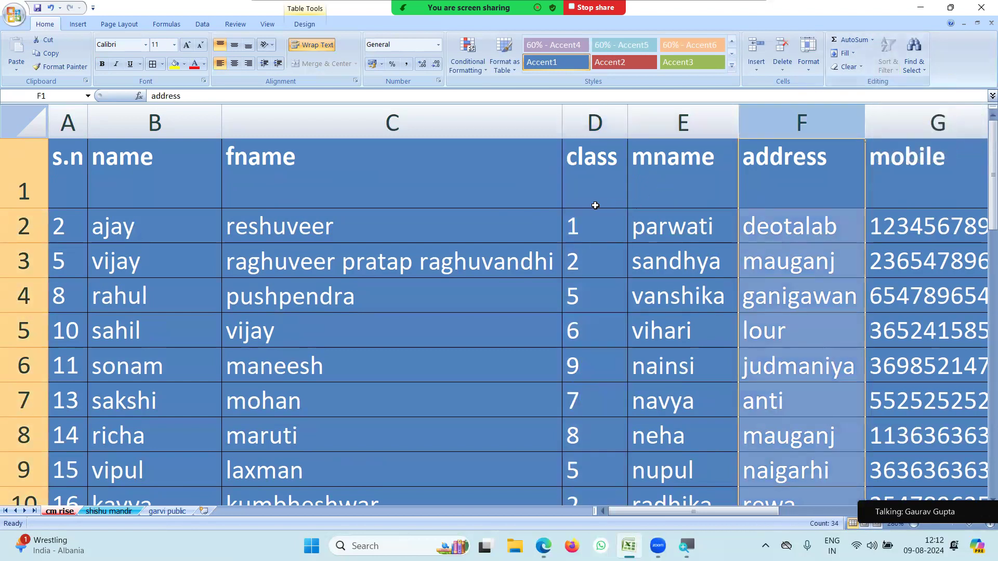
pyautogui.click(604, 169)
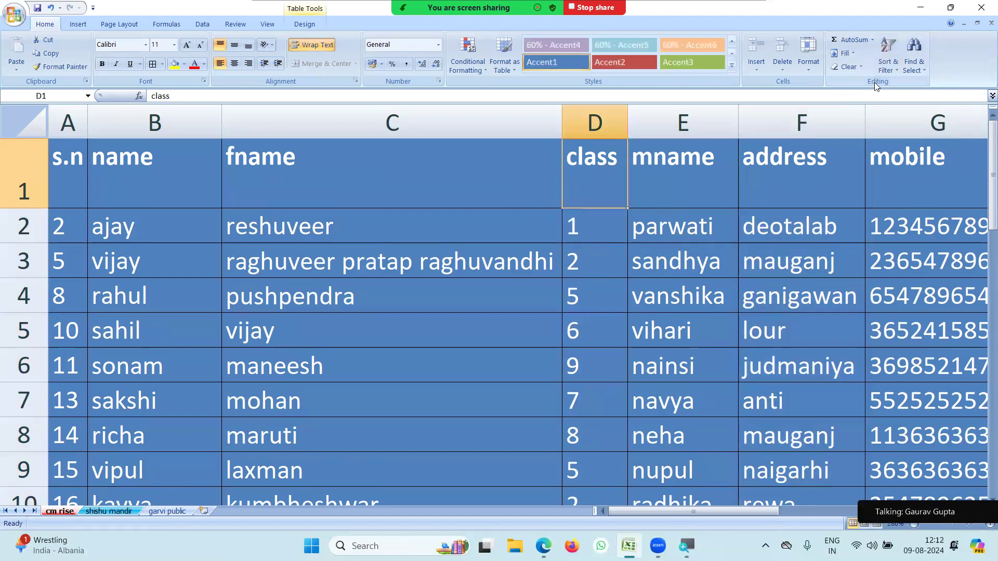
pyautogui.click(897, 65)
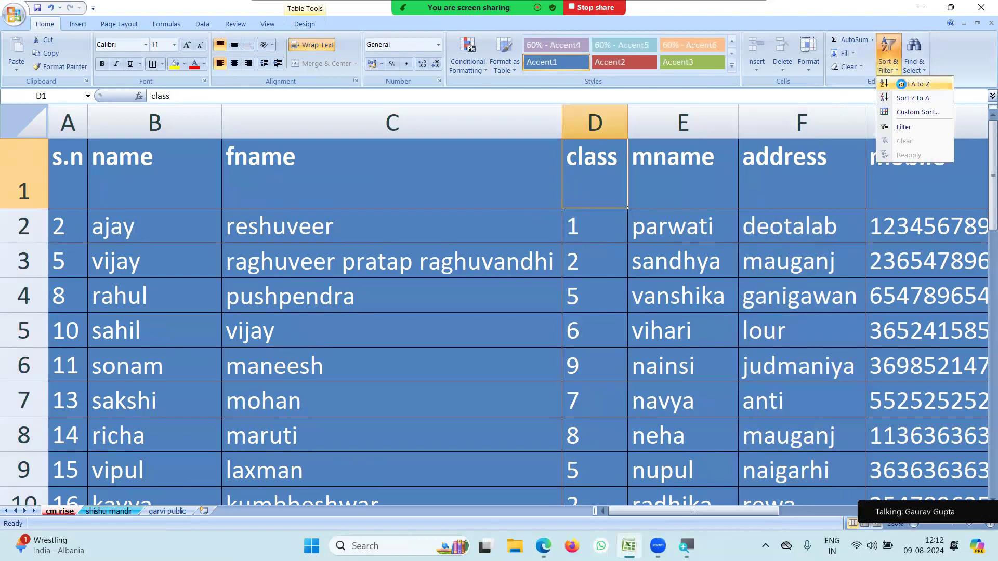
pyautogui.click(912, 83)
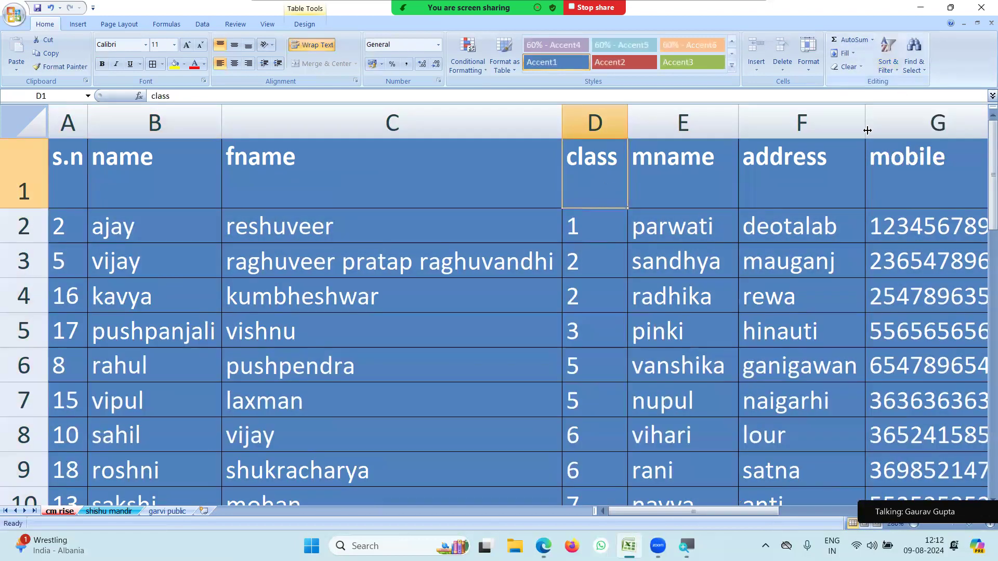
# Check the sorted class values, then select columns A–K and open the table styles gallery.
pyautogui.click(593, 326)
pyautogui.scroll(-5, 594, 326)
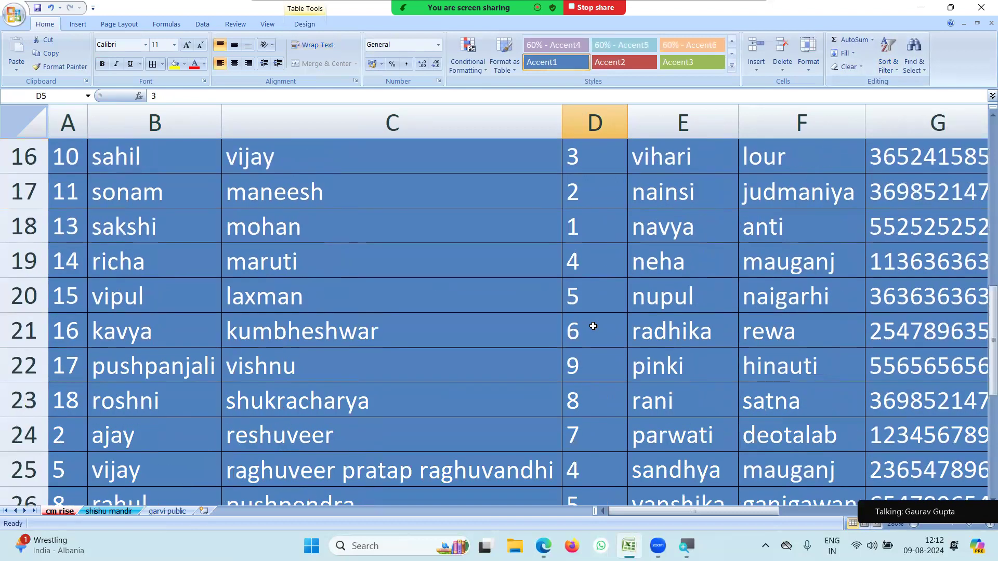
pyautogui.scroll(5, 598, 291)
pyautogui.moveTo(598, 224); pyautogui.dragTo(613, 468)
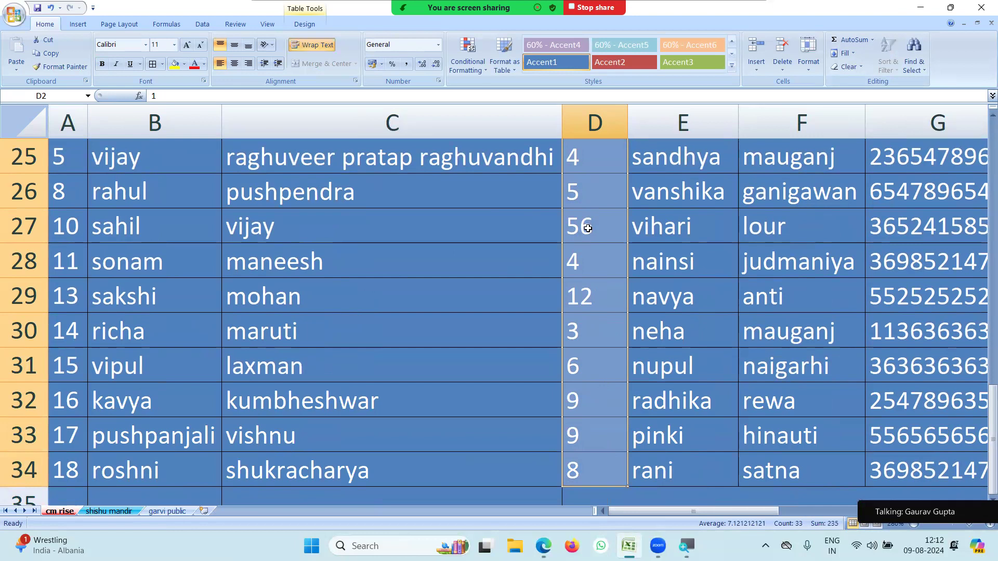
pyautogui.scroll(8, 588, 231)
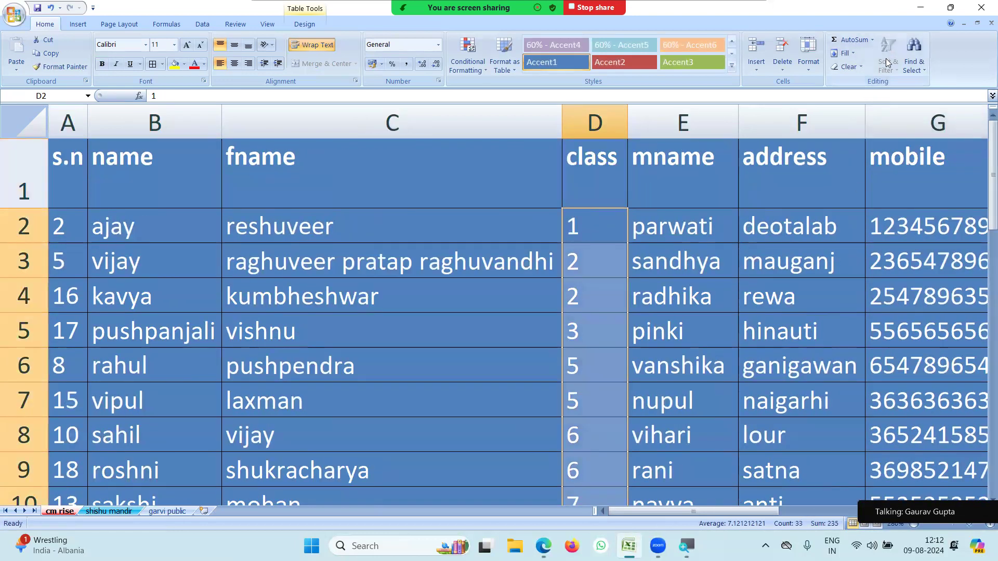
pyautogui.click(796, 262)
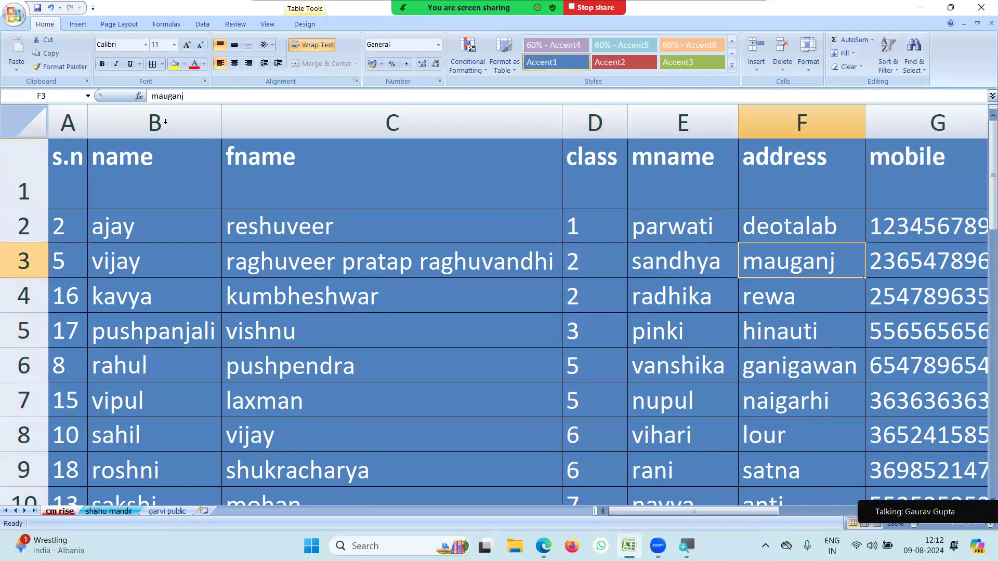
pyautogui.moveTo(61, 125); pyautogui.dragTo(364, 126)
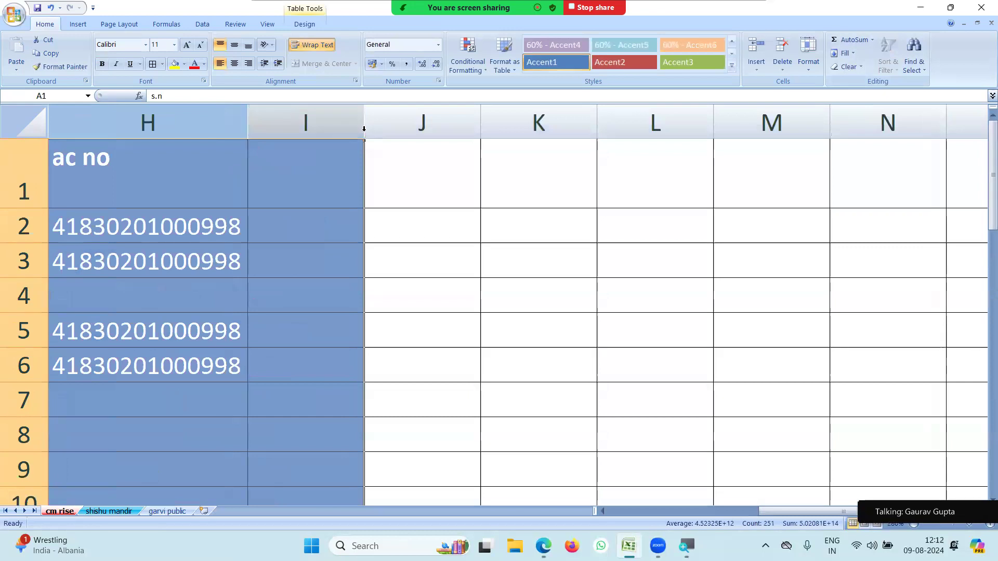
pyautogui.click(516, 66)
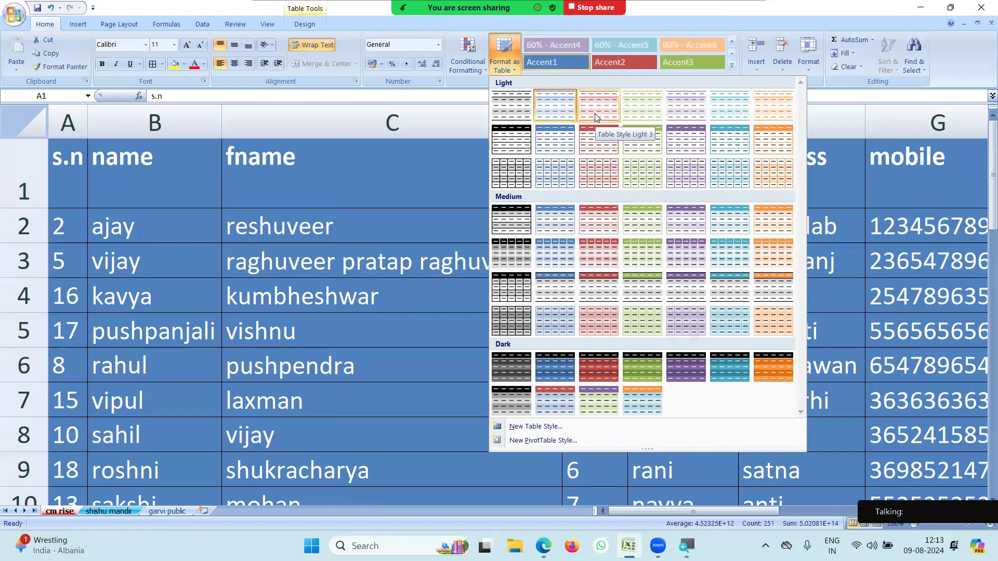
# Apply Table Style Light 3 to the student table and select the class values in column D.
pyautogui.click(597, 117)
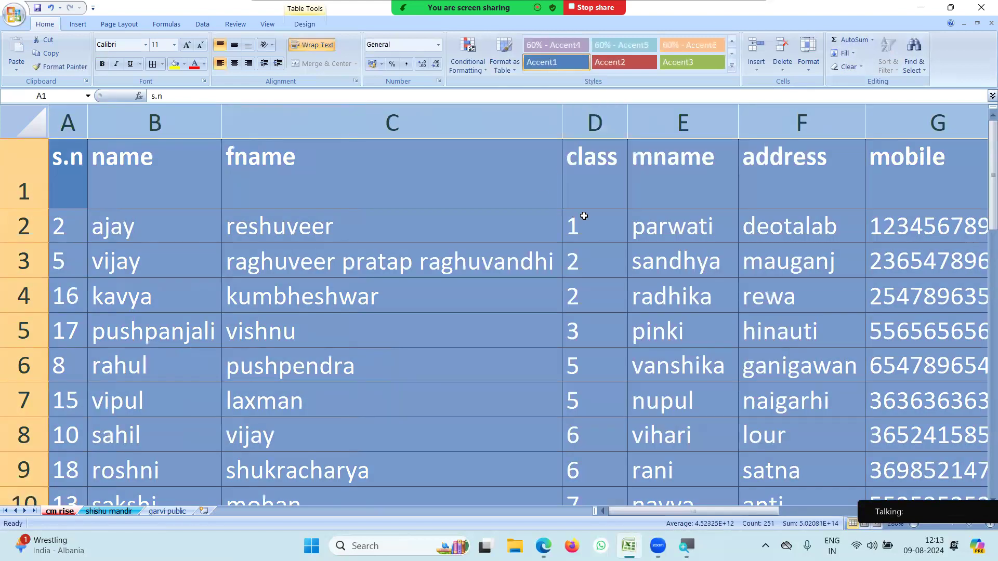
pyautogui.click(584, 216)
pyautogui.moveTo(593, 268); pyautogui.dragTo(594, 419)
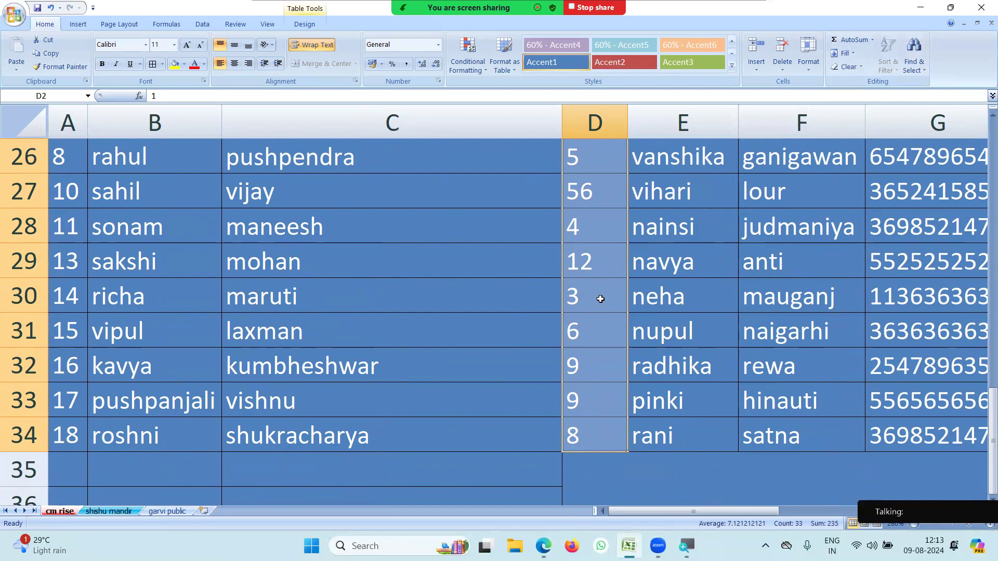
# Select the header row, dismiss its shortcut menu, then select the whole table with Ctrl+A.
pyautogui.scroll(8, 601, 299)
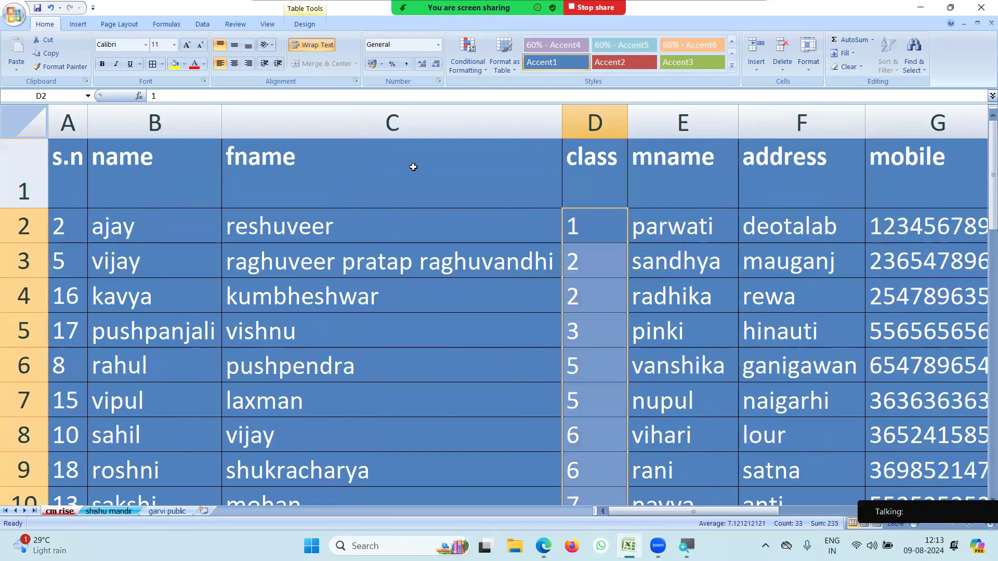
pyautogui.click(36, 184)
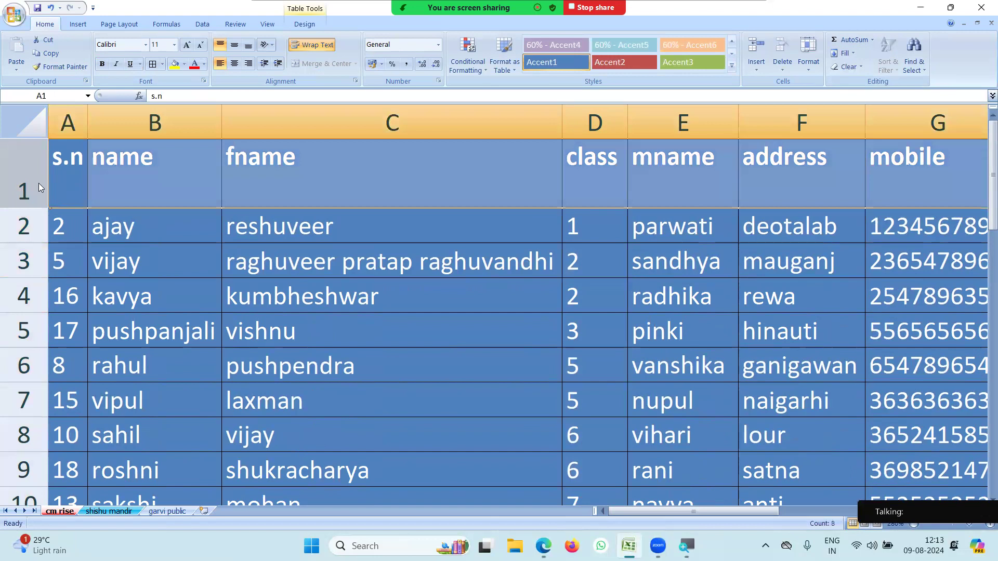
pyautogui.rightClick(39, 187)
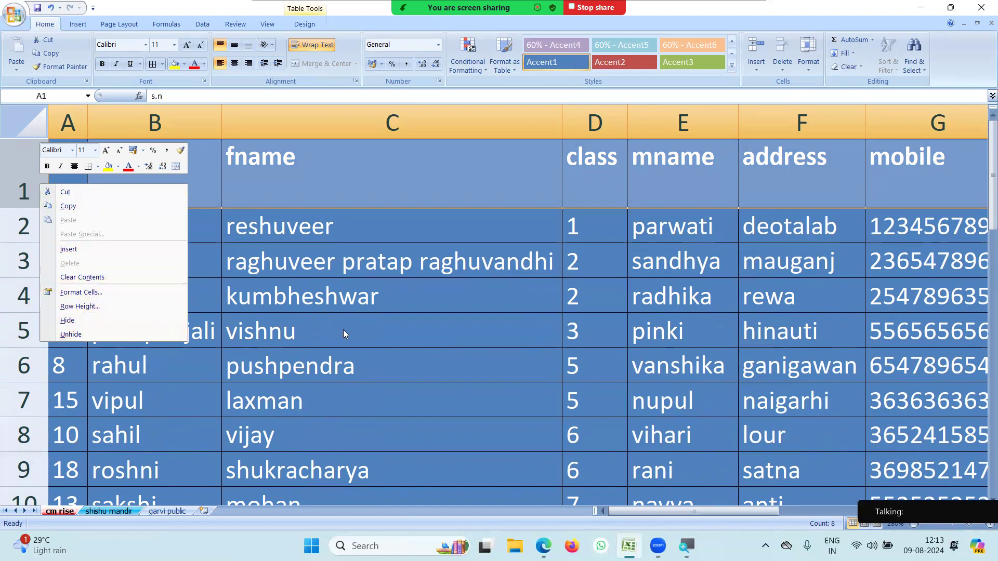
pyautogui.press('Escape')
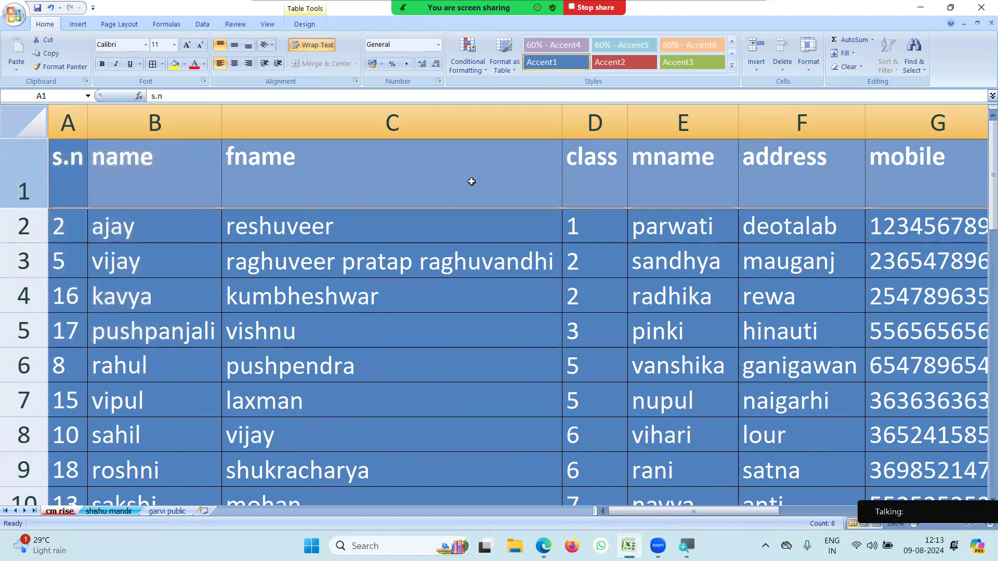
pyautogui.click(284, 260)
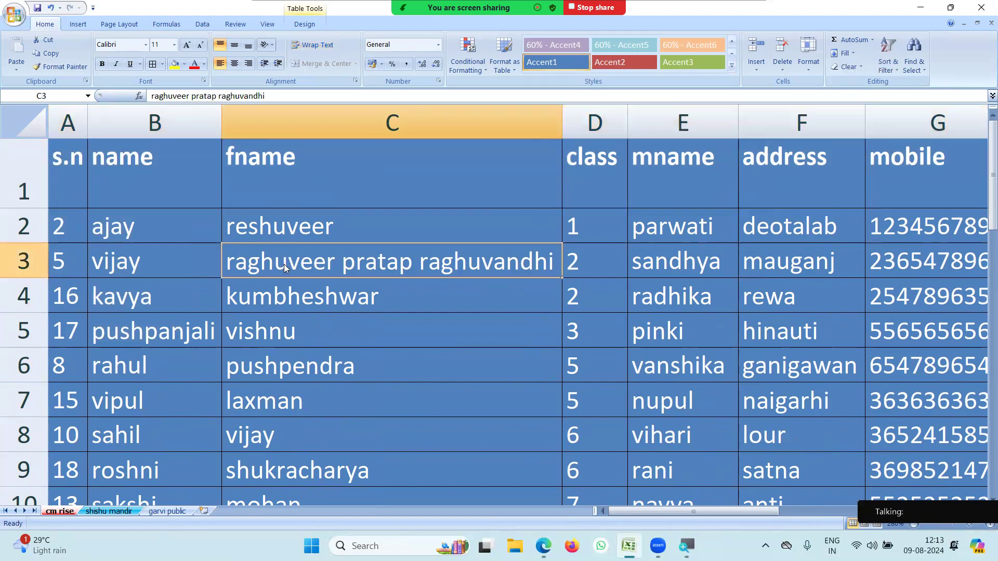
pyautogui.hotkey('ctrl', 'a')
pyautogui.hotkey('ctrl', 'a')
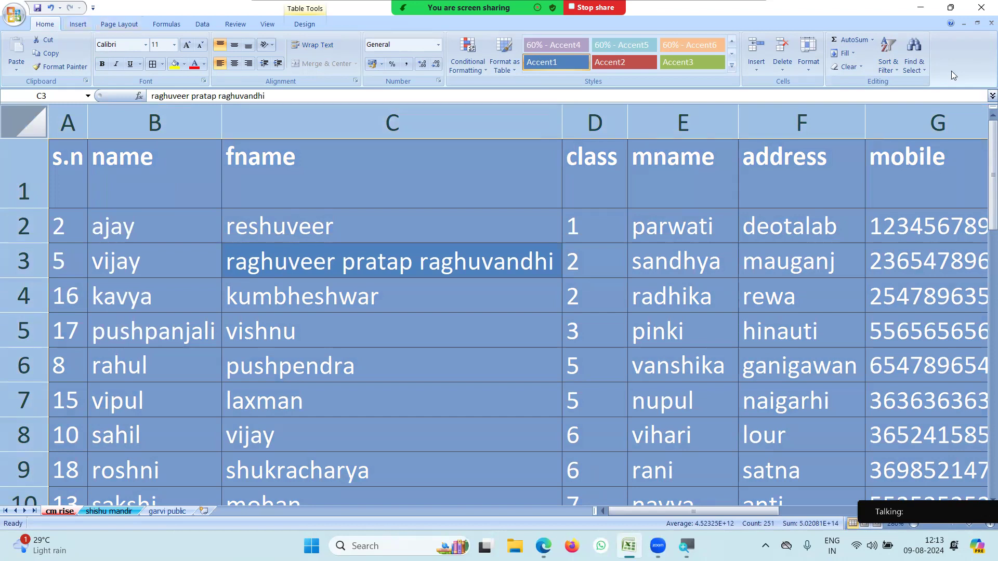
# Unhide any hidden columns via Format > Hide & Unhide > Unhide Columns.
pyautogui.click(898, 70)
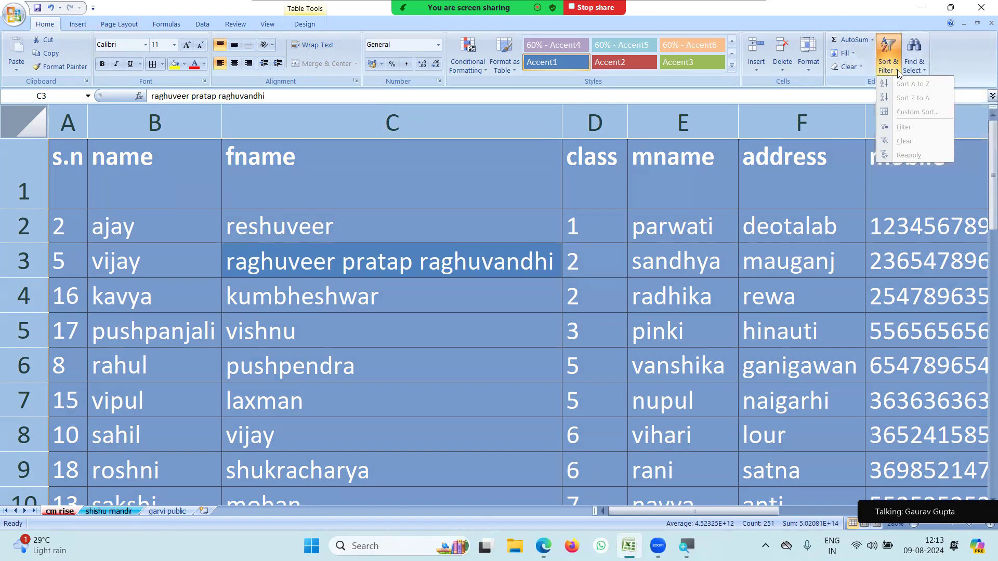
pyautogui.click(807, 68)
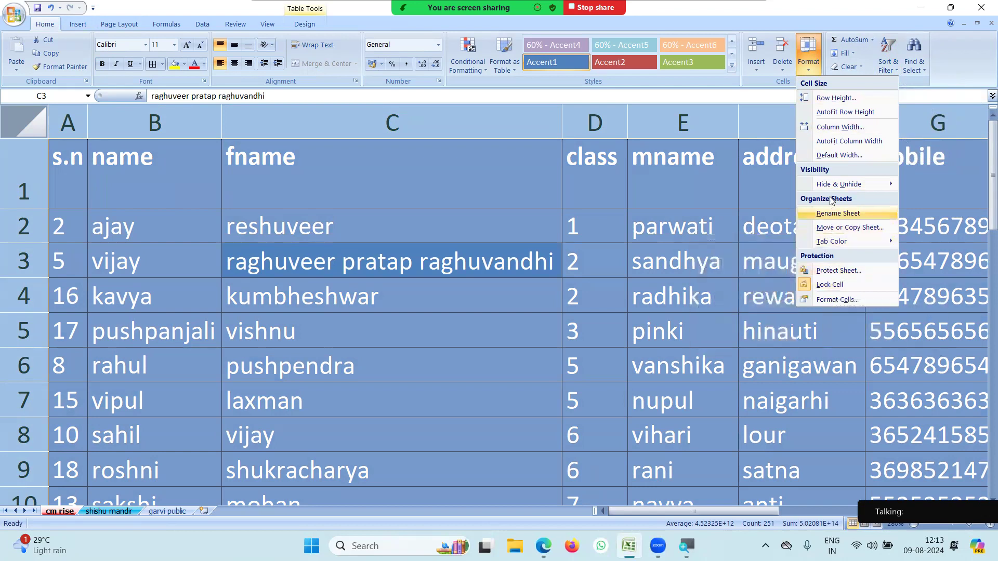
pyautogui.moveTo(837, 186)
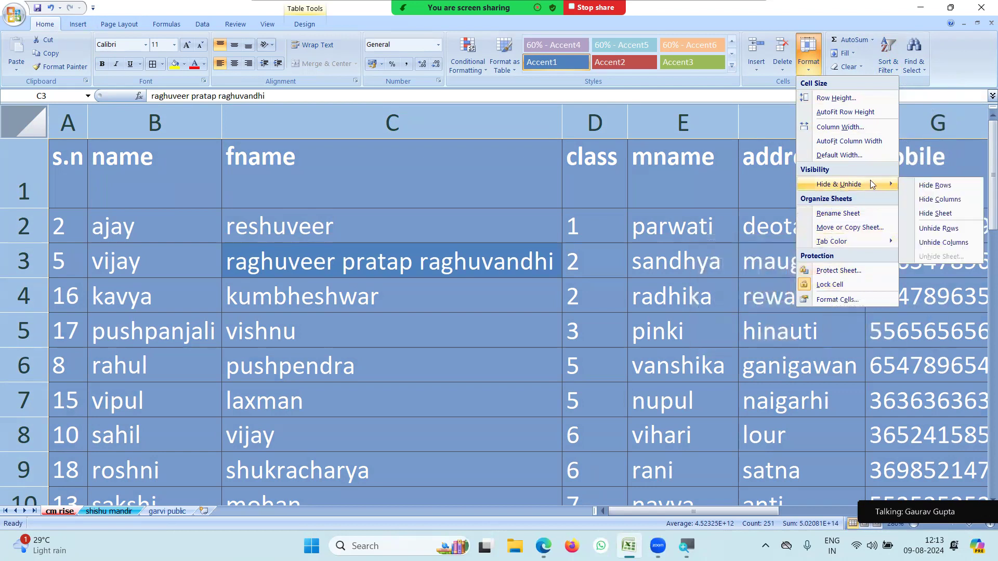
pyautogui.click(946, 243)
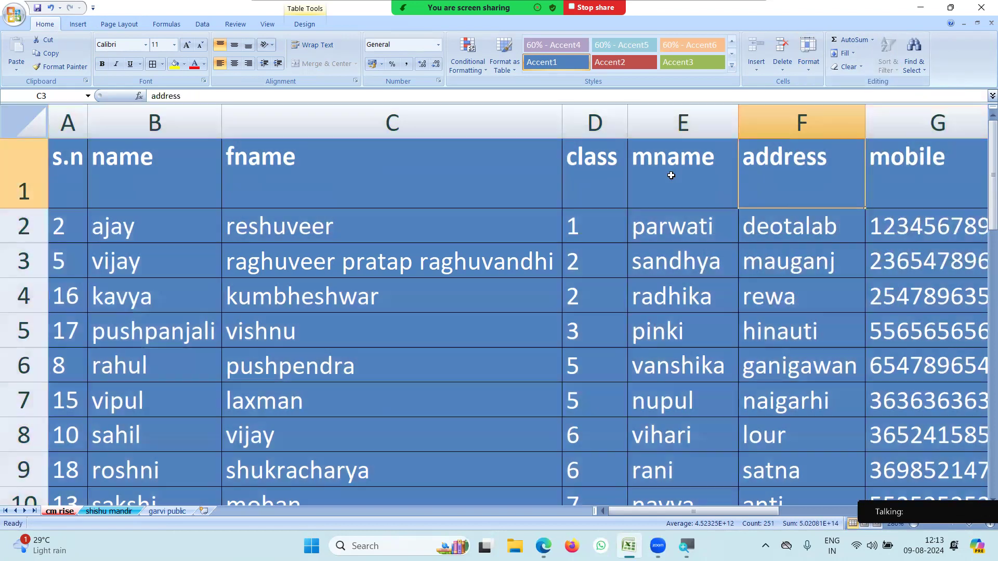
# Select the class values in D2:D5.
pyautogui.click(765, 197)
pyautogui.click(587, 185)
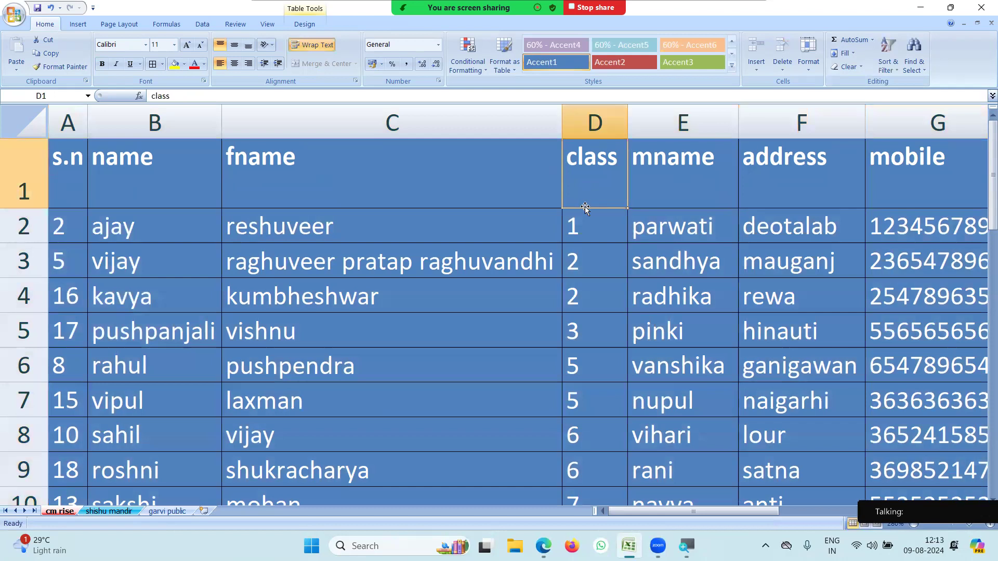
pyautogui.click(601, 125)
pyautogui.moveTo(597, 225); pyautogui.dragTo(597, 331)
# Sort the class values smallest to largest, then re-sort them largest to smallest.
pyautogui.click(890, 59)
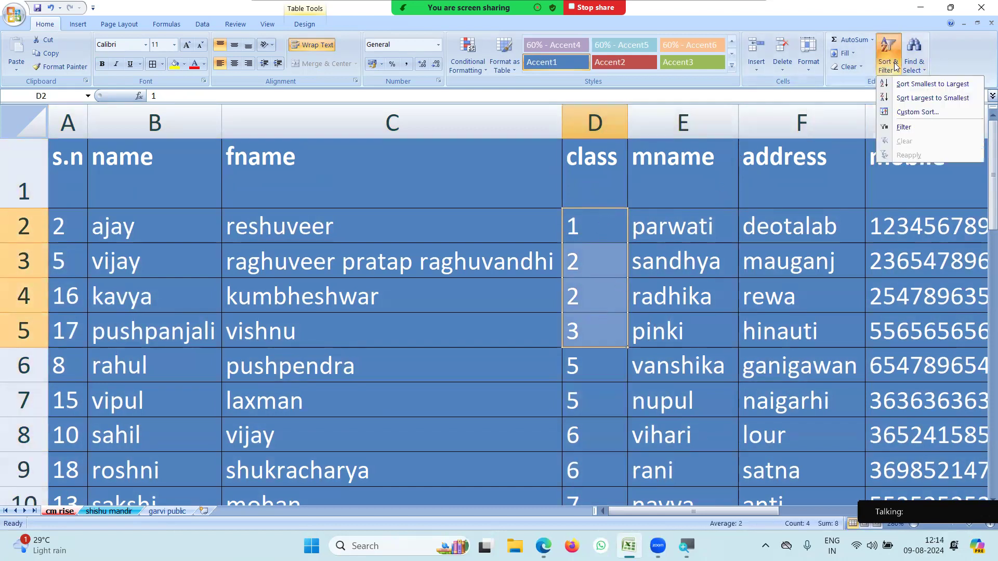
pyautogui.click(913, 85)
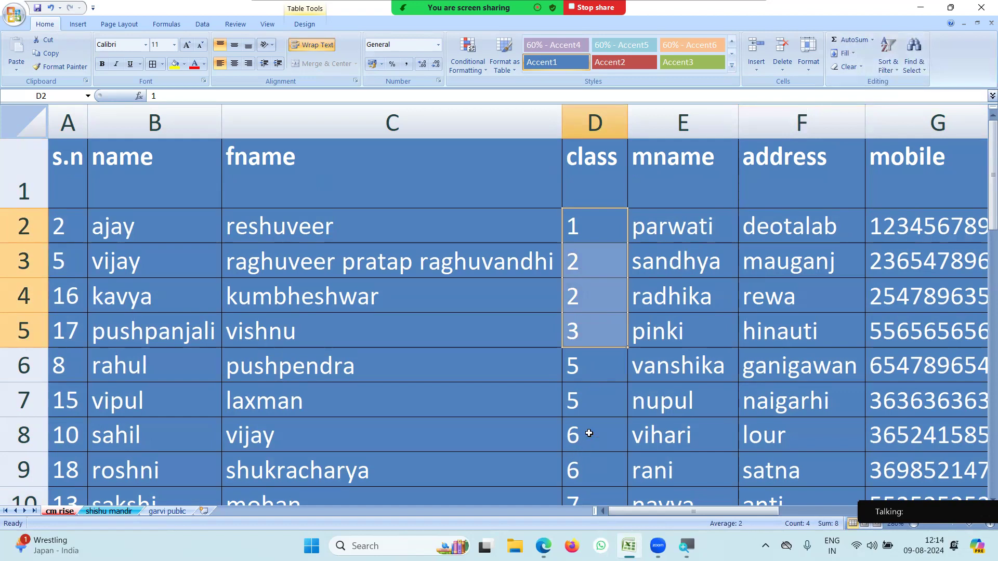
pyautogui.click(883, 52)
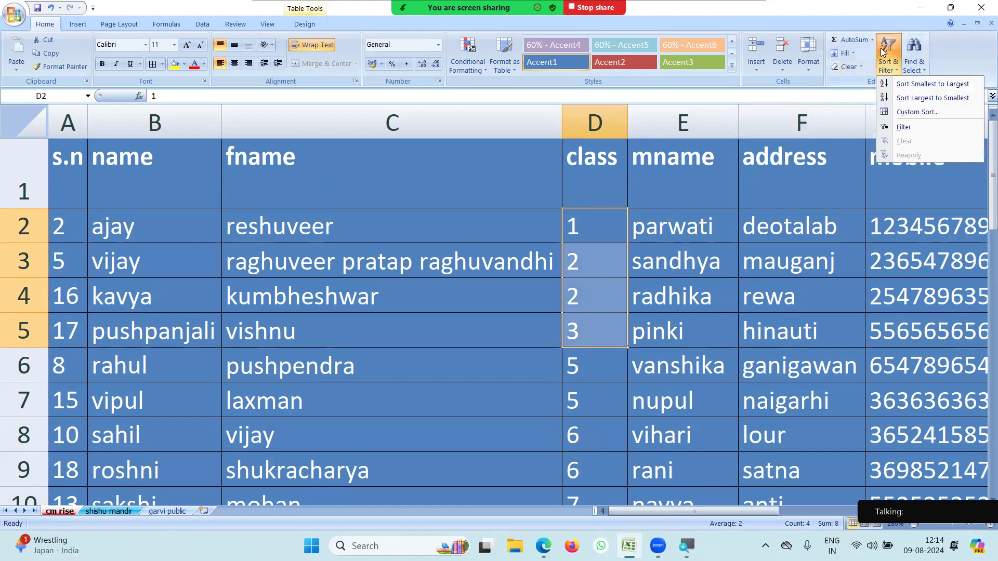
pyautogui.click(915, 97)
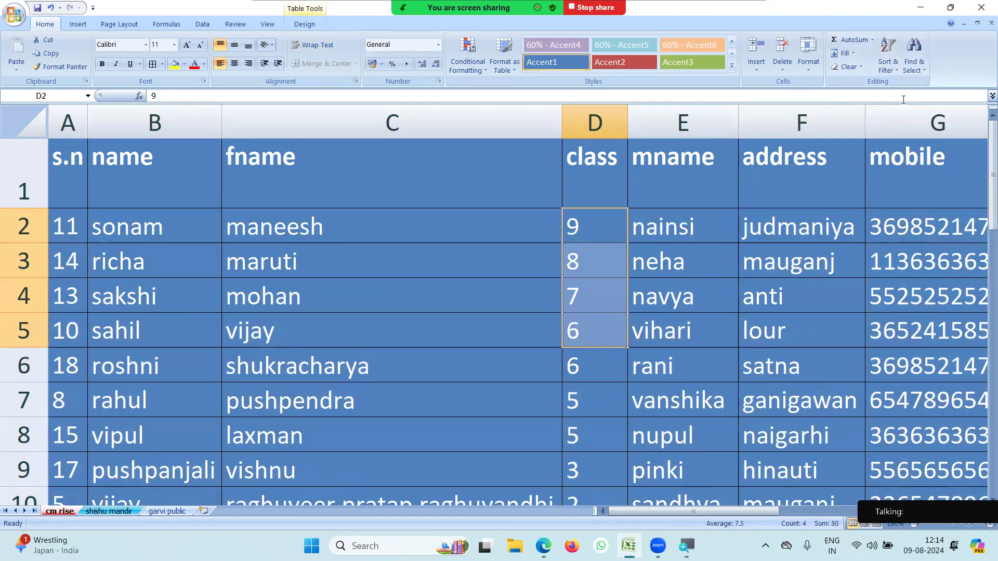
# Check the reordered class values, then select the student rows A2:G34 starting from the last row.
pyautogui.click(702, 280)
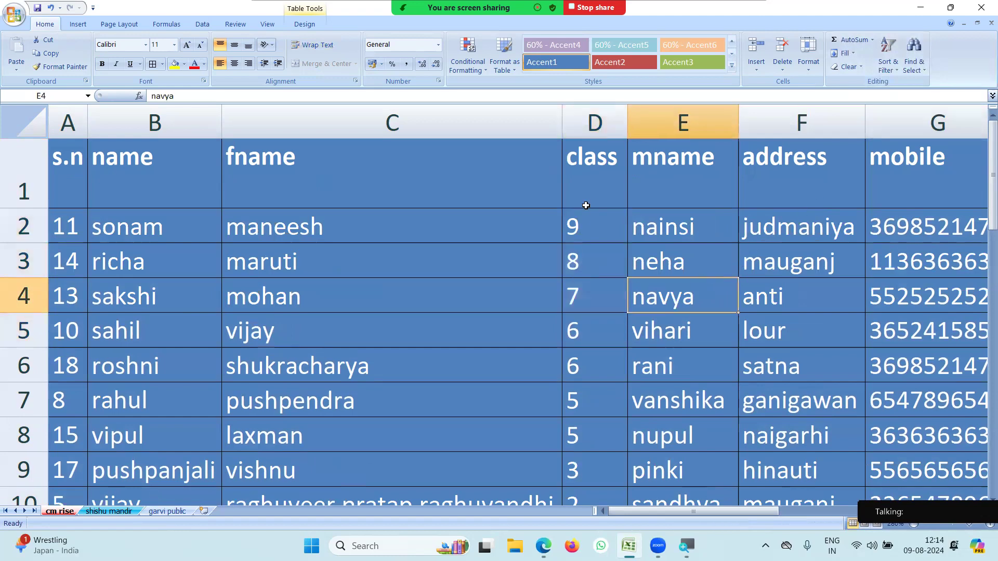
pyautogui.click(588, 229)
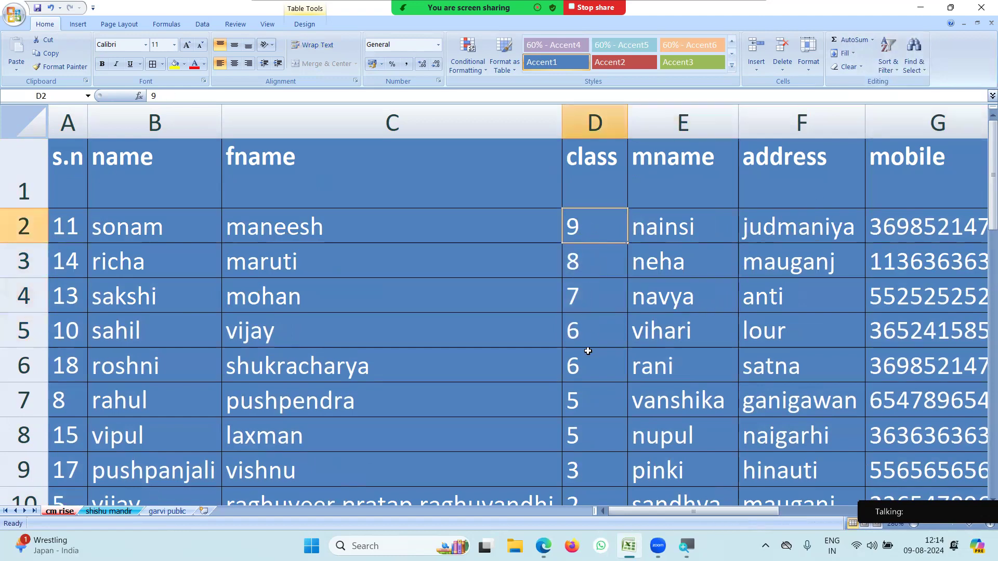
pyautogui.click(581, 437)
pyautogui.scroll(-5, 582, 447)
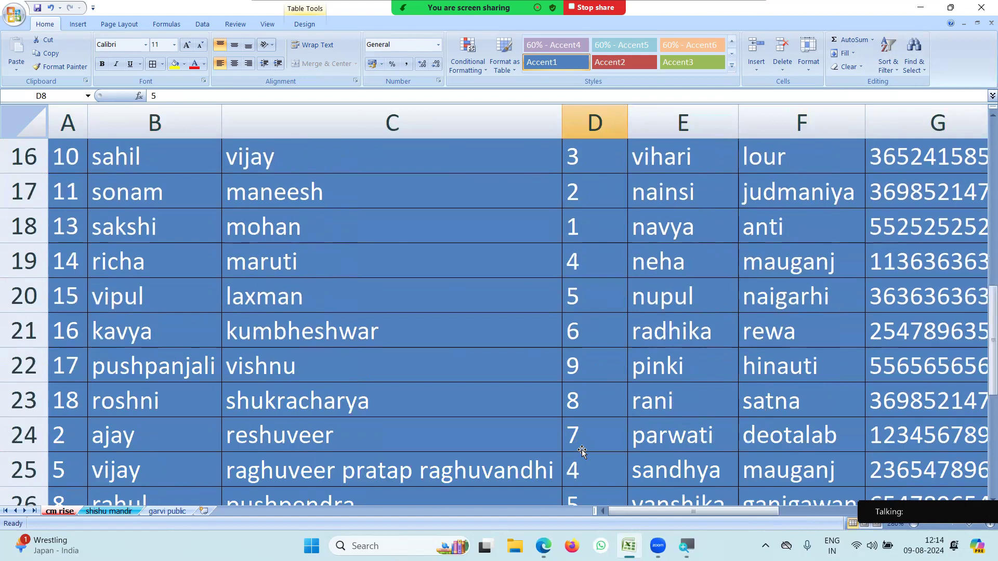
pyautogui.scroll(-4, 592, 411)
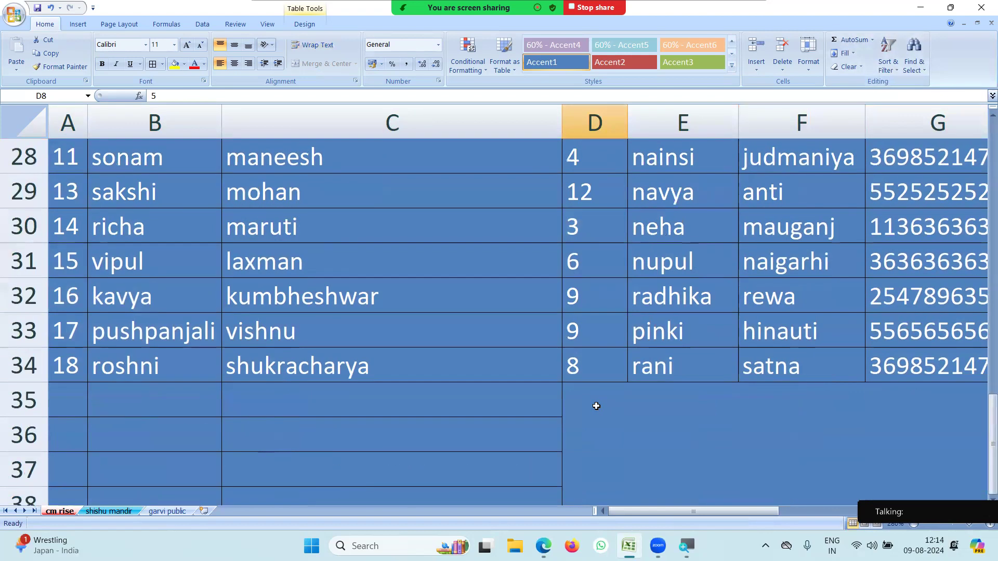
pyautogui.moveTo(81, 363); pyautogui.dragTo(500, 94)
# Copy the student rows A2:G34 and paste them at A2 of the garvi public sheet.
pyautogui.moveTo(490, 38); pyautogui.dragTo(434, 222)
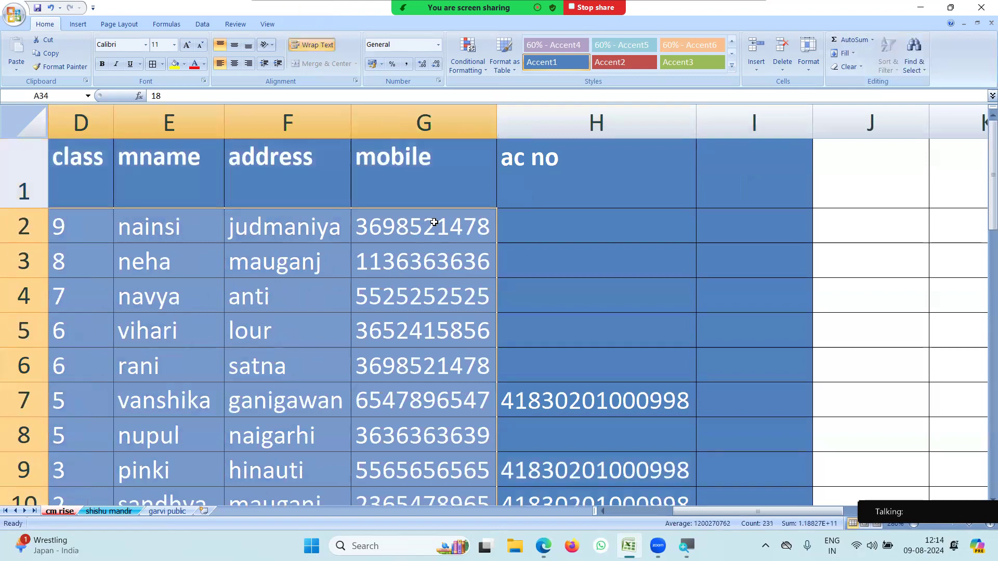
pyautogui.hotkey('ctrl', 'c')
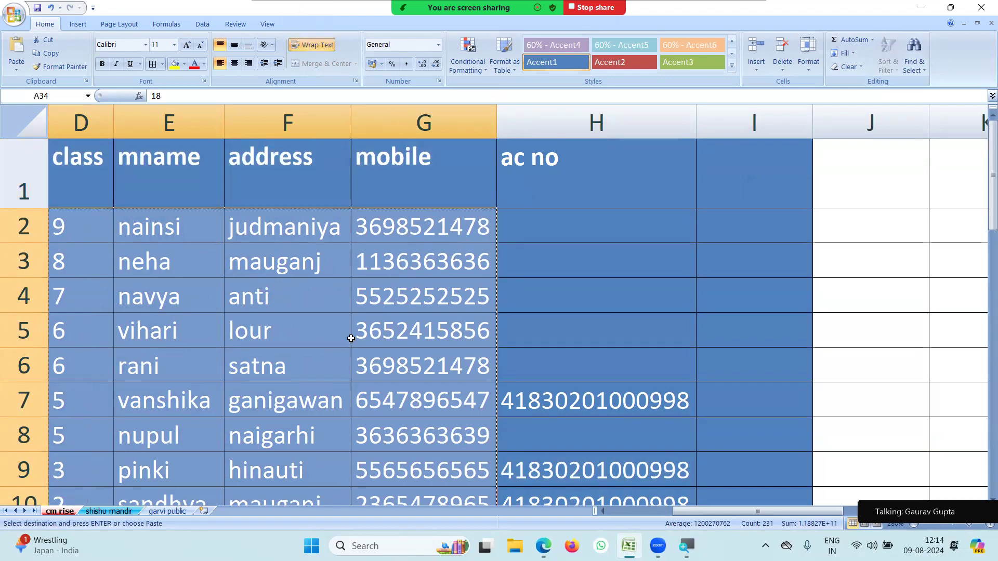
pyautogui.click(167, 512)
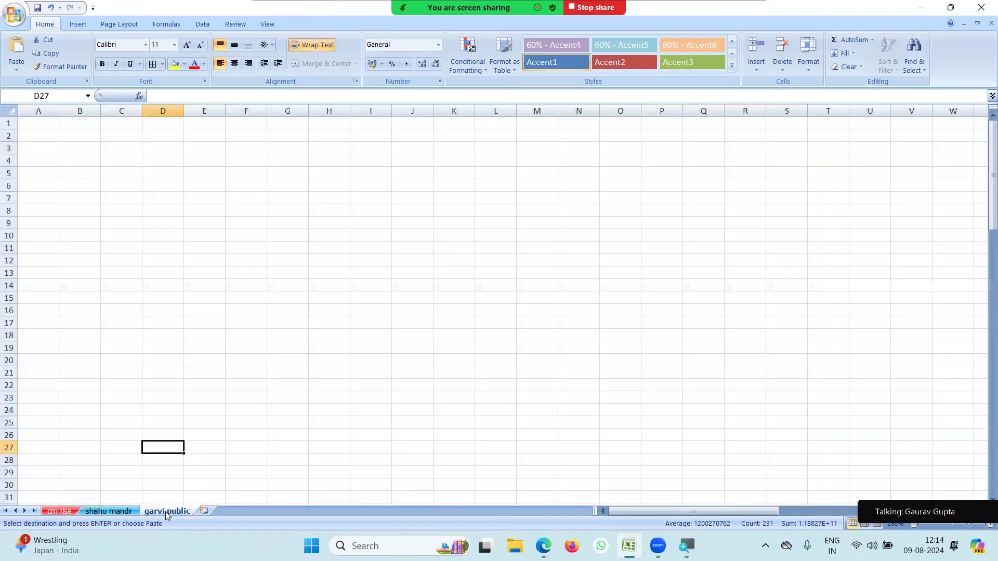
pyautogui.click(36, 137)
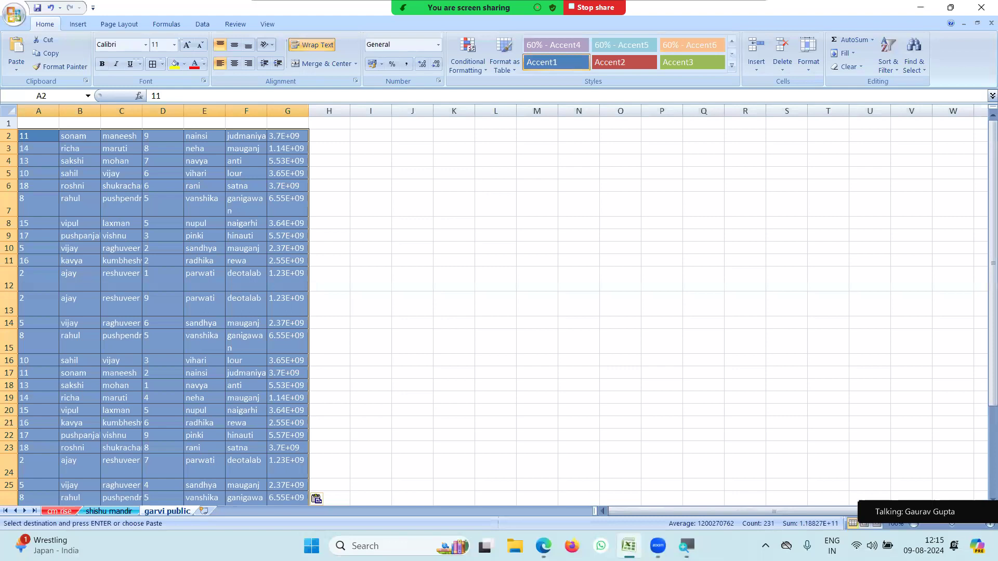
# Zoom the sheet to 170% and widen column G to fit the mobile numbers.
pyautogui.click(983, 525)
pyautogui.click(983, 525)
pyautogui.click(984, 525)
pyautogui.click(983, 525)
pyautogui.click(983, 525)
pyautogui.click(983, 525)
pyautogui.click(983, 525)
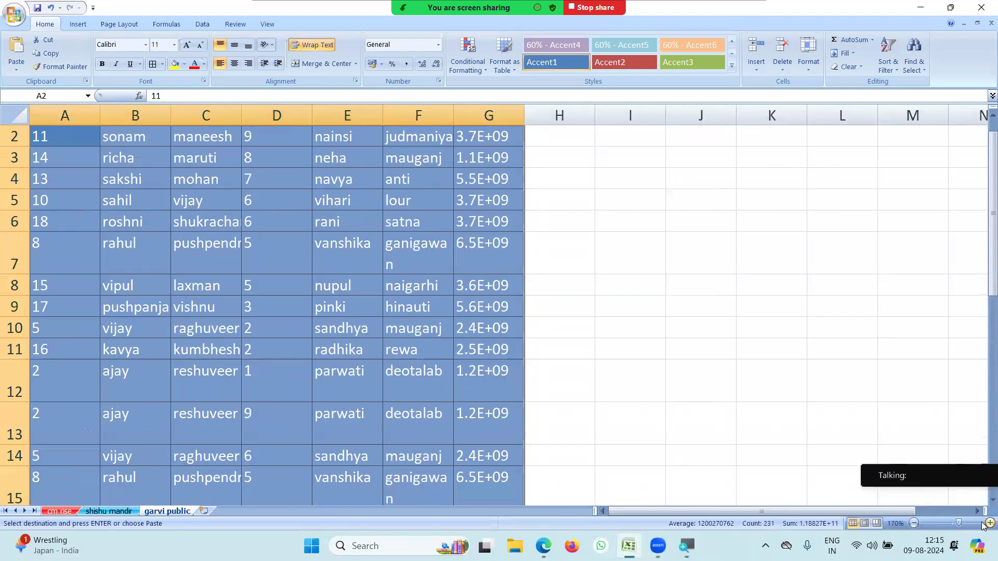
pyautogui.doubleClick(524, 111)
pyautogui.click(433, 179)
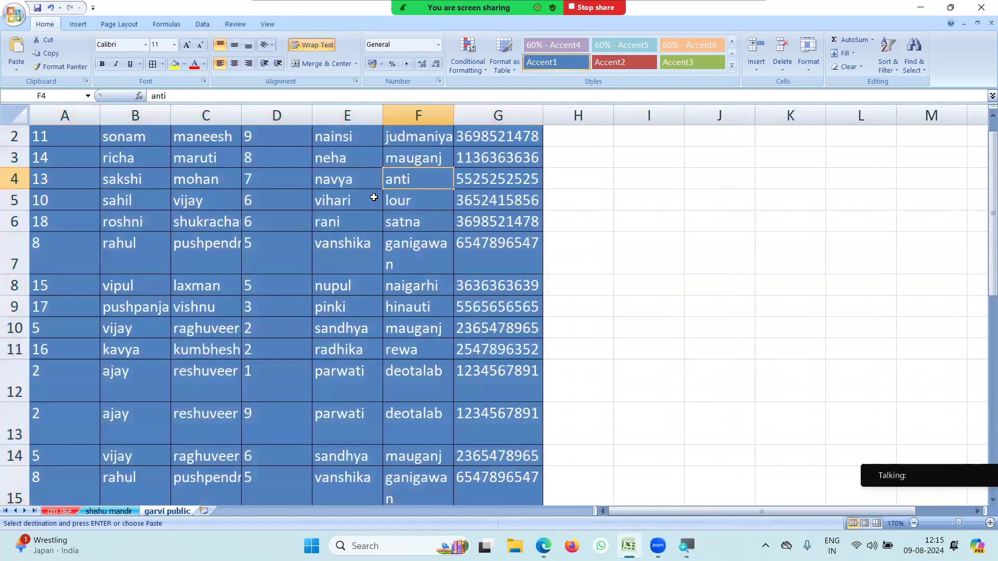
pyautogui.scroll(1, 374, 197)
# Type the headers sn, name, fname and class into A1:D1.
pyautogui.click(71, 139)
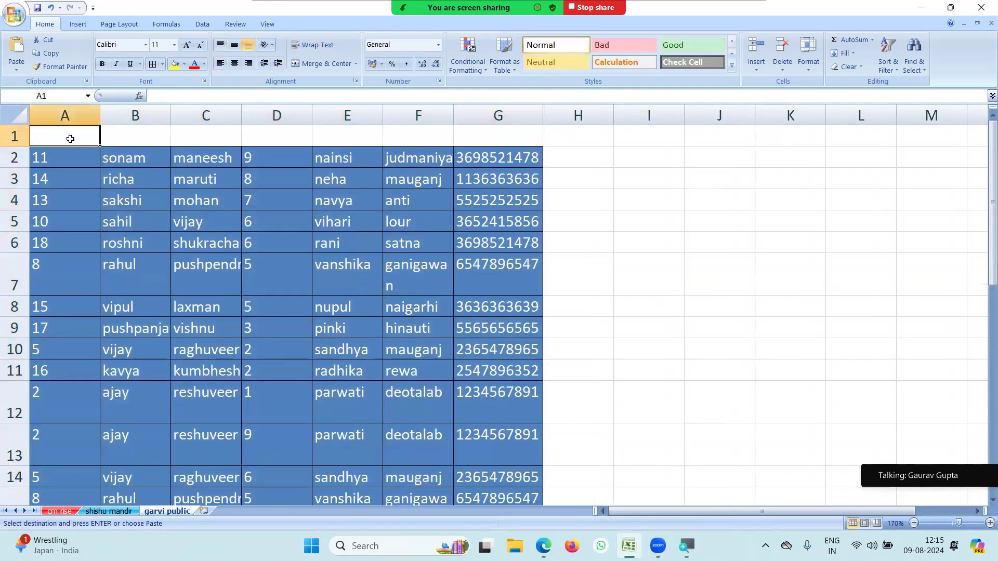
pyautogui.write('sn')
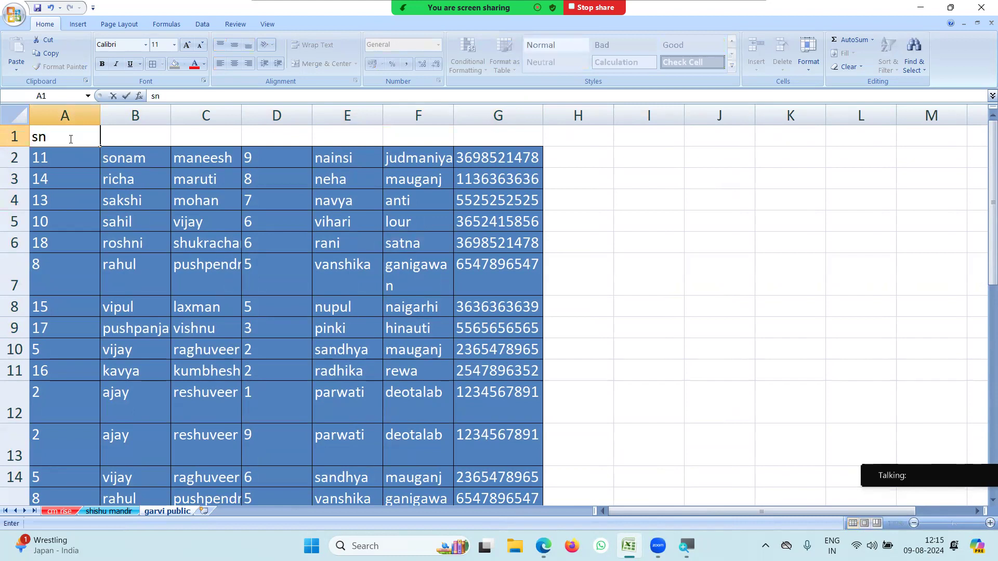
pyautogui.press('Tab')
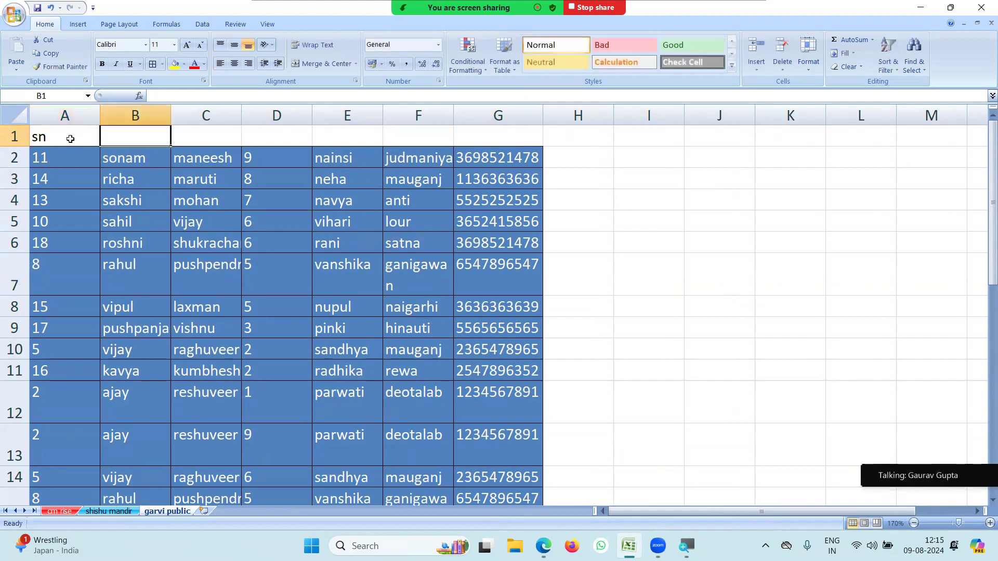
pyautogui.write('name')
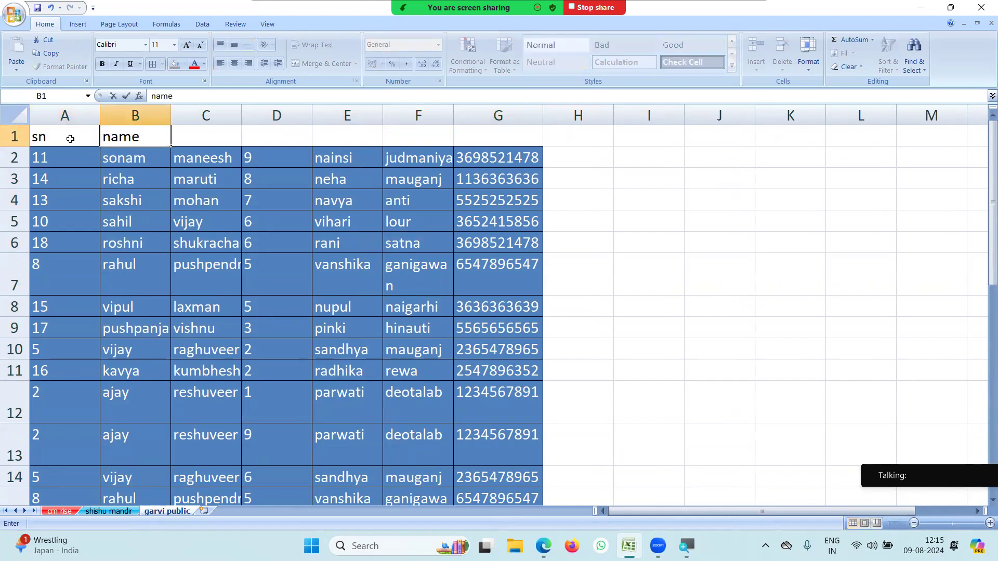
pyautogui.press('Tab')
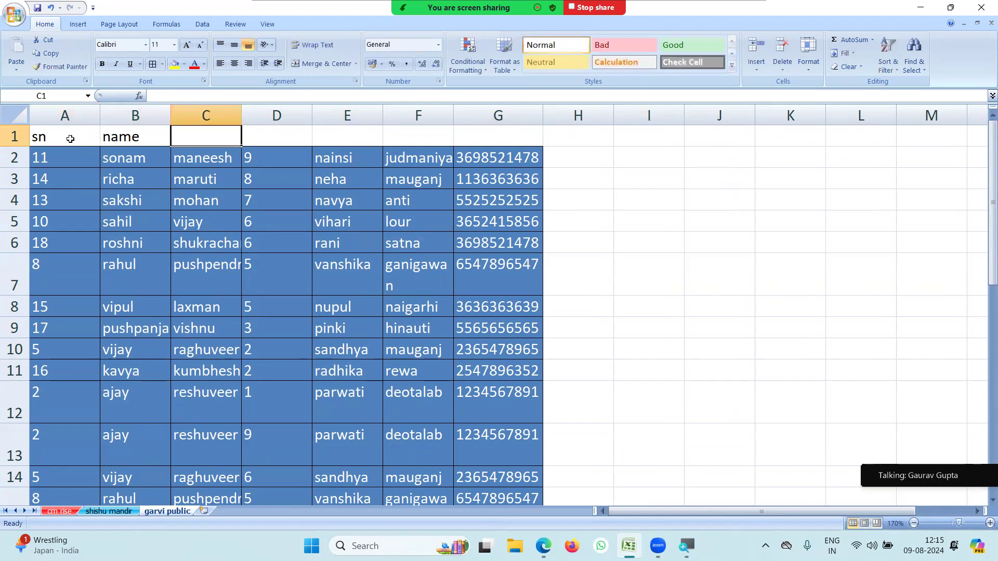
pyautogui.write('fna')
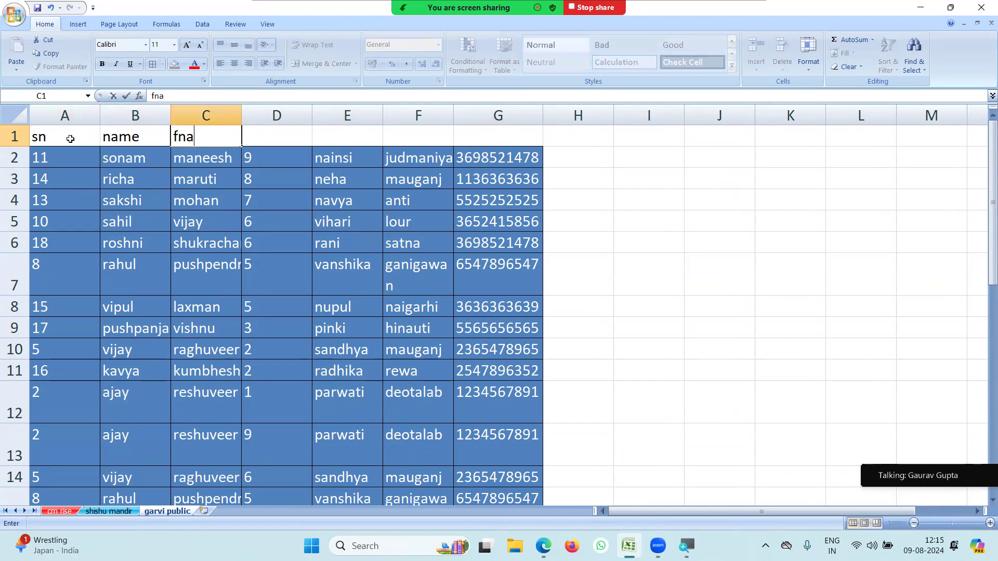
pyautogui.write('me')
pyautogui.press('Tab')
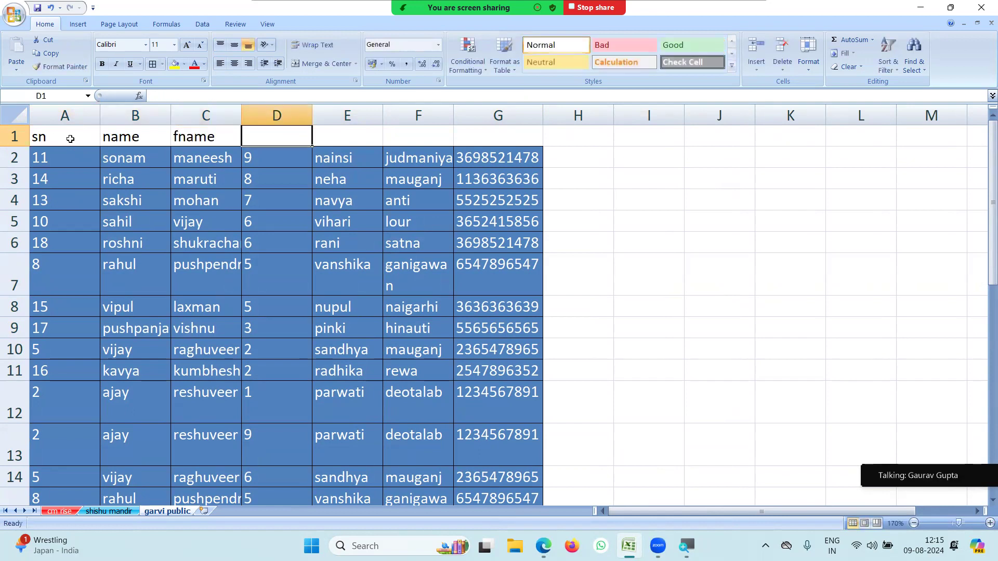
pyautogui.write('cl')
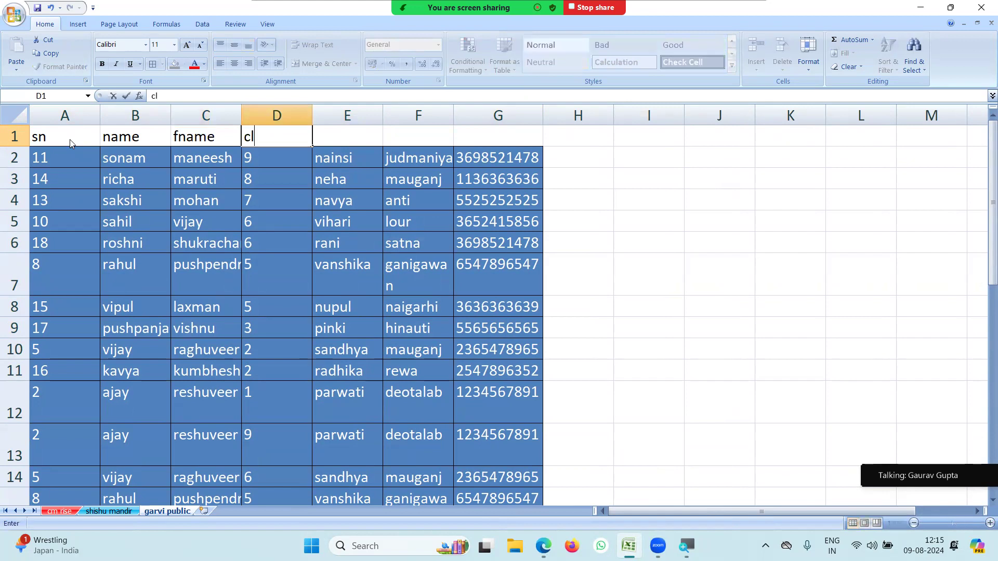
pyautogui.write('ass')
pyautogui.press('Tab')
# Type the headers m name, address and mobile n into E1:G1.
pyautogui.write('m na')
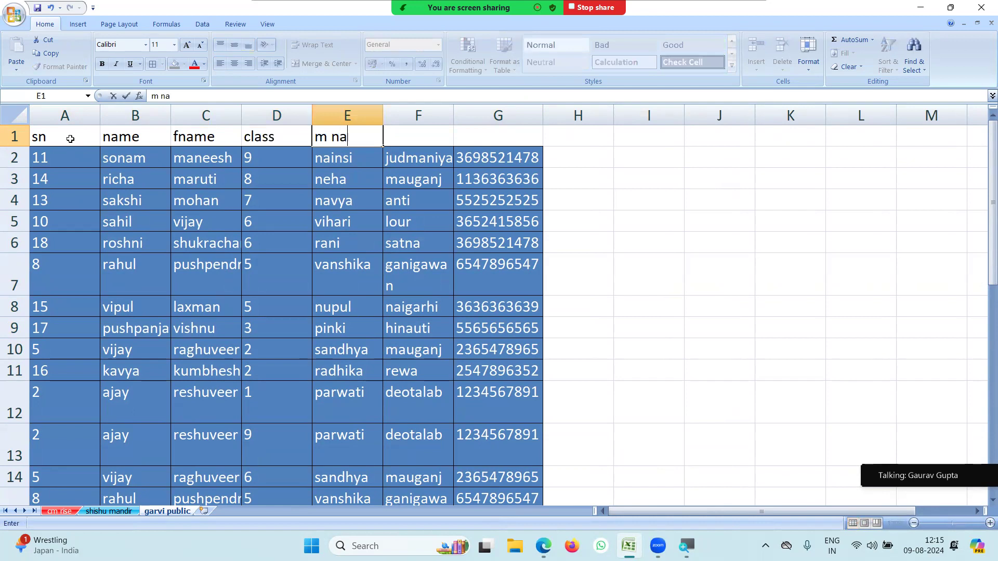
pyautogui.write('me')
pyautogui.press('Tab')
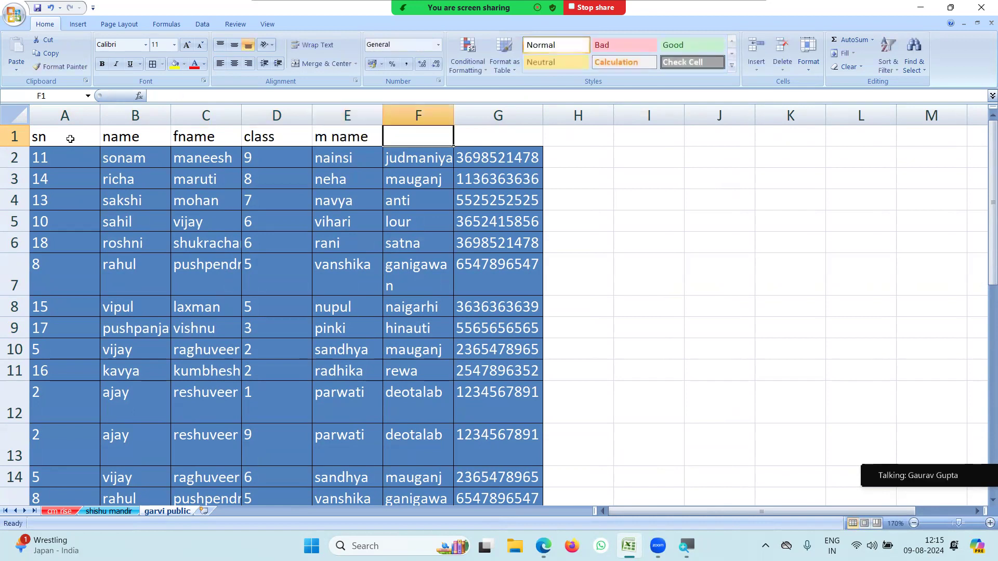
pyautogui.write('adde')
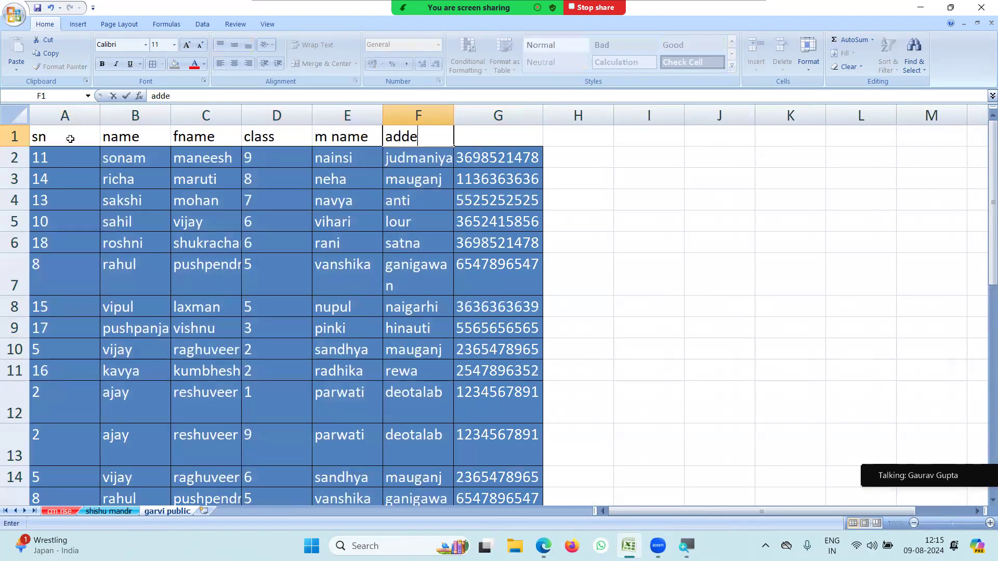
pyautogui.press('BackSpace')
pyautogui.write('ress')
pyautogui.press('Tab')
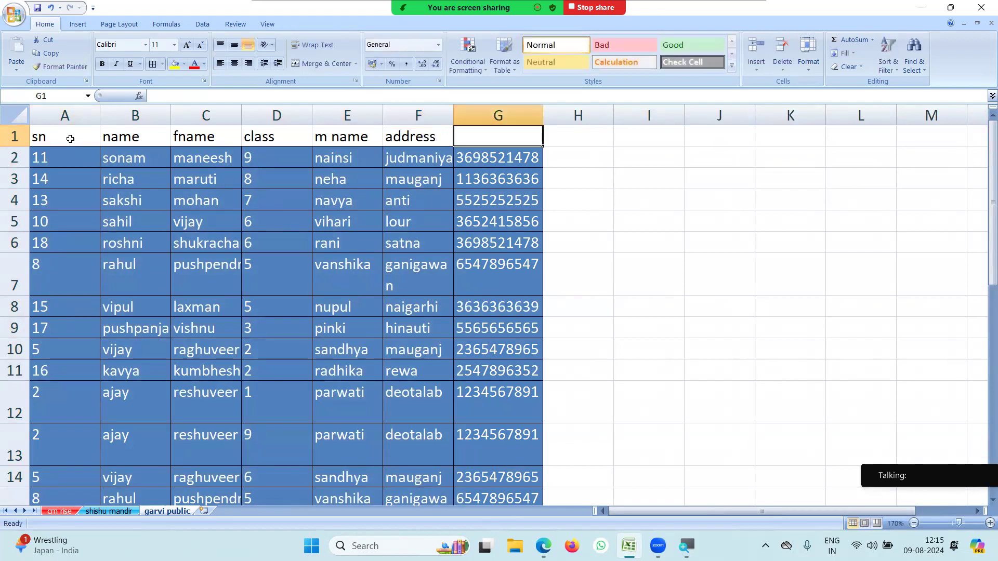
pyautogui.write('mob')
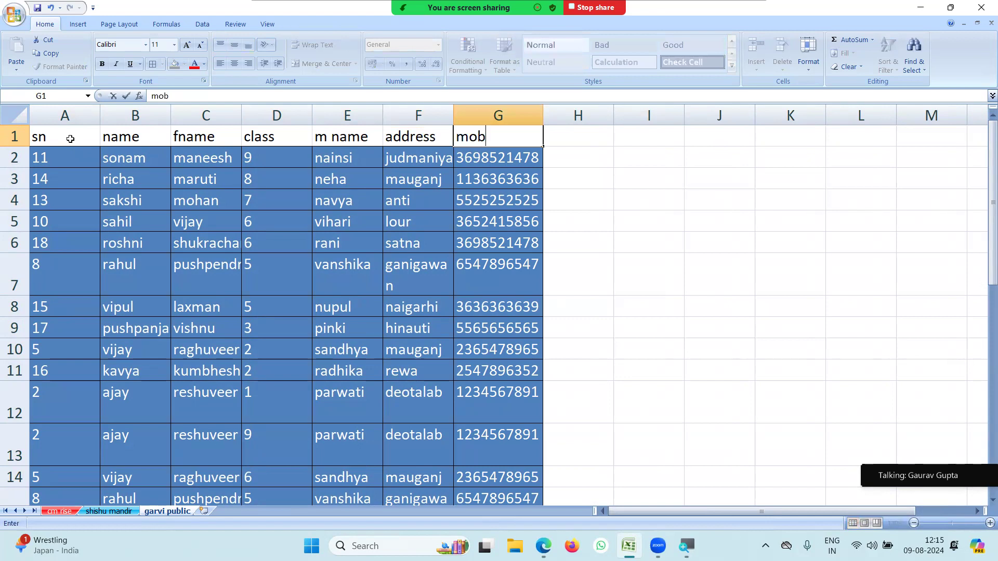
pyautogui.write('ile n')
pyautogui.press('Return')
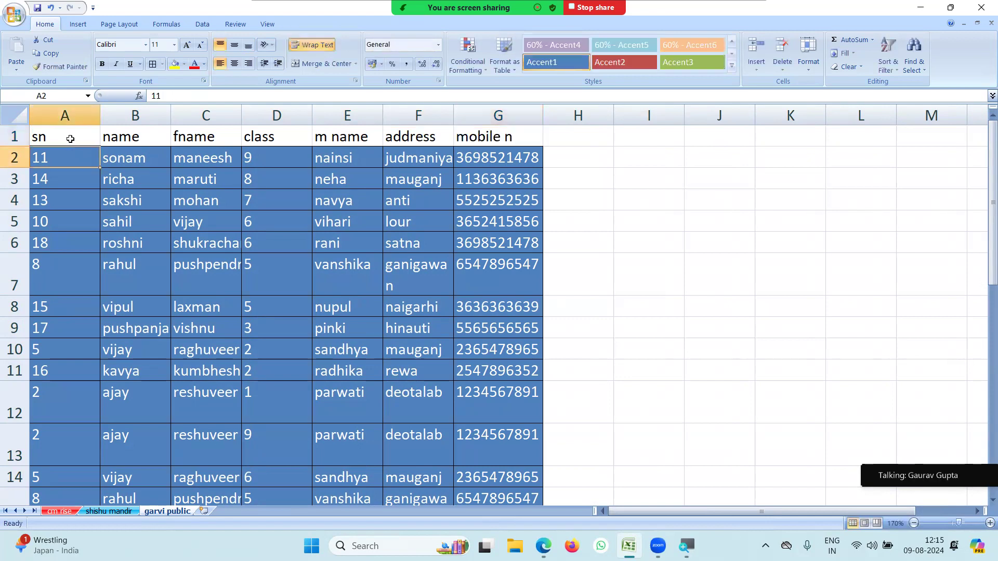
# Enter 1 and 2 in A2:A3, fill the series down to 33, then select the names in column B.
pyautogui.click(180, 202)
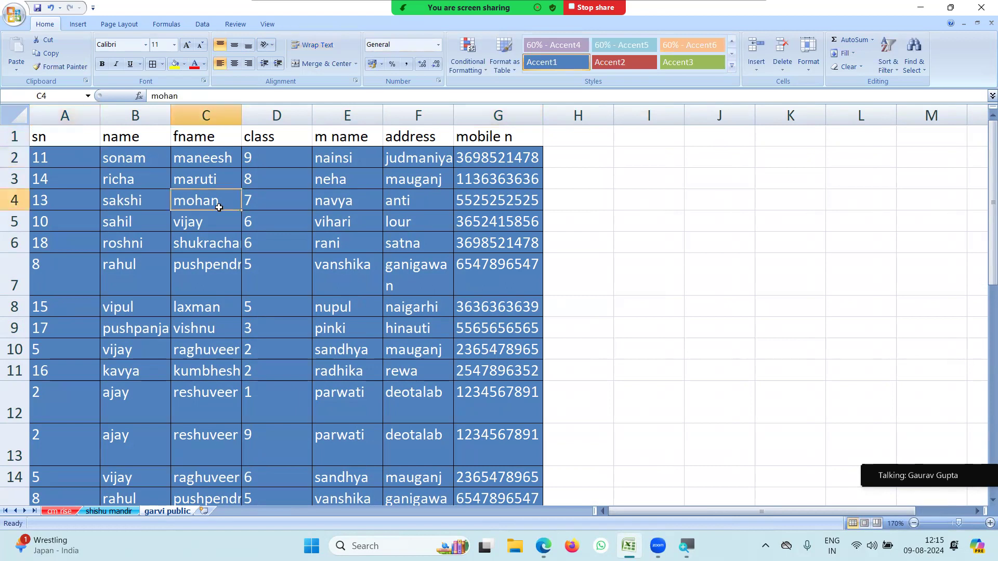
pyautogui.click(69, 161)
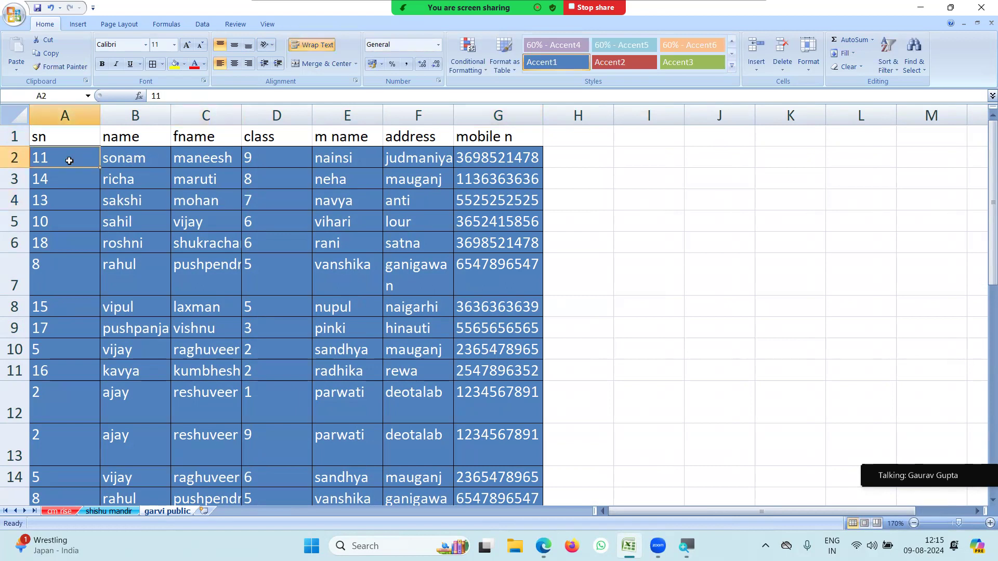
pyautogui.write('1')
pyautogui.press('Return')
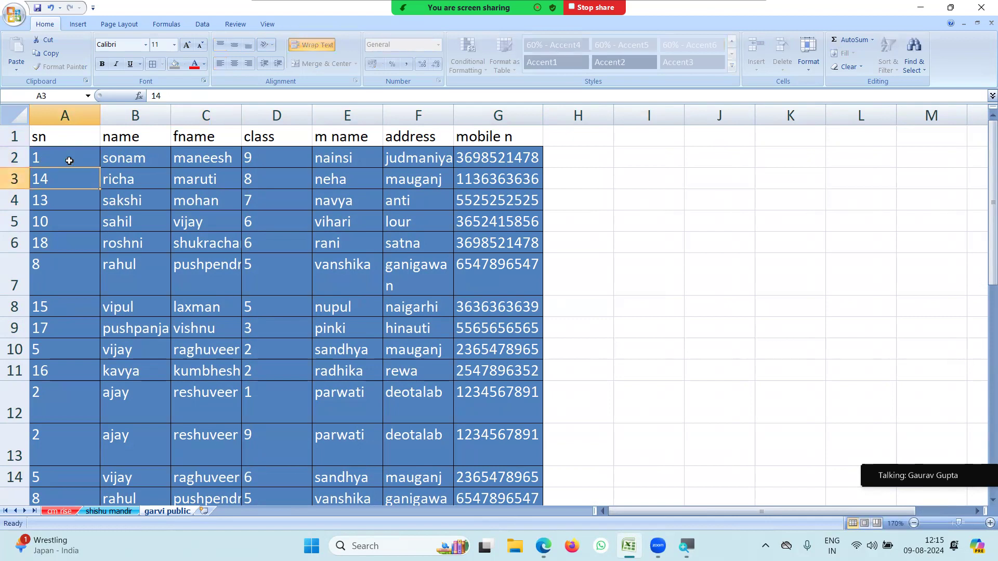
pyautogui.write('2')
pyautogui.press('Return')
pyautogui.moveTo(70, 160); pyautogui.dragTo(104, 458)
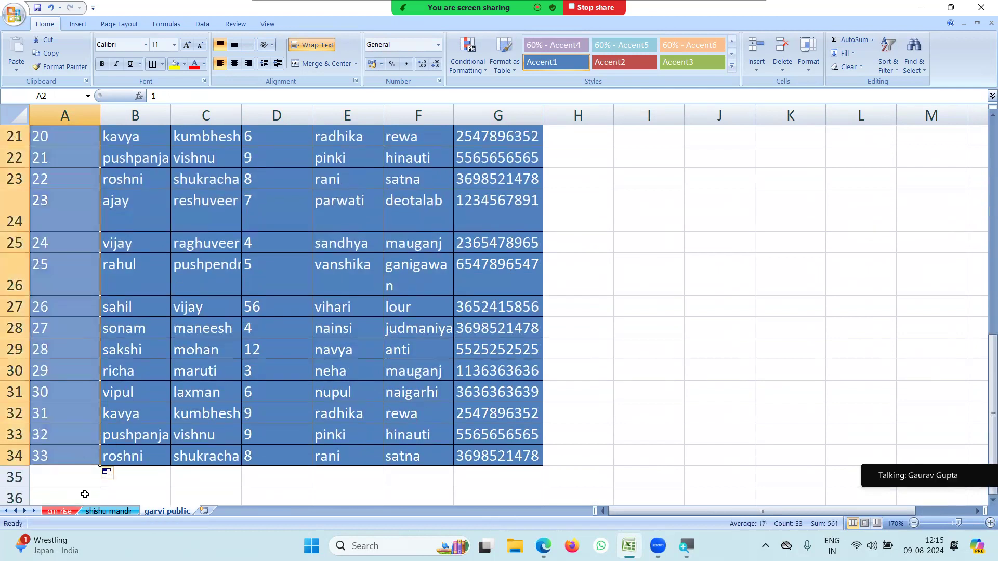
pyautogui.click(84, 495)
pyautogui.scroll(7, 159, 390)
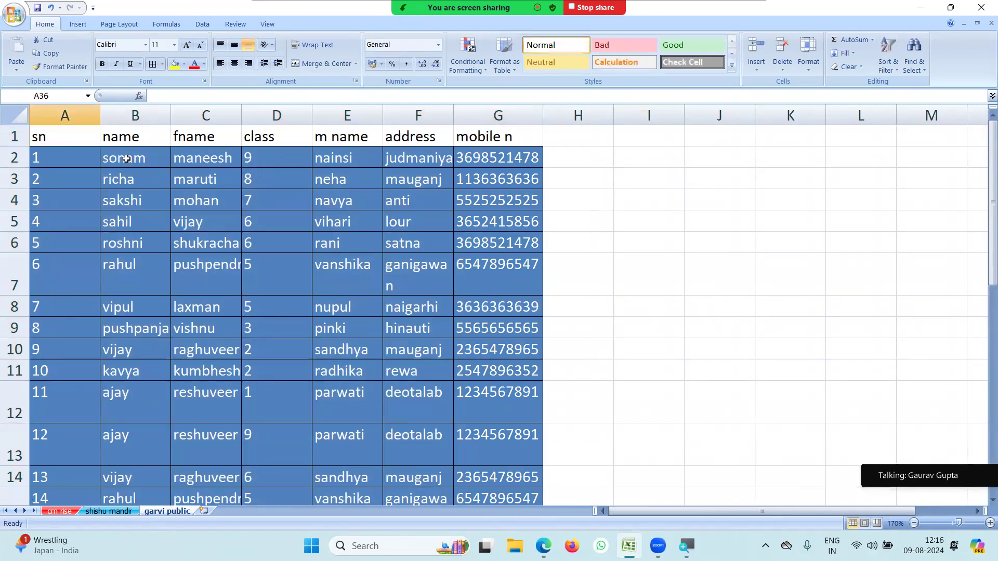
pyautogui.moveTo(126, 159); pyautogui.dragTo(131, 480)
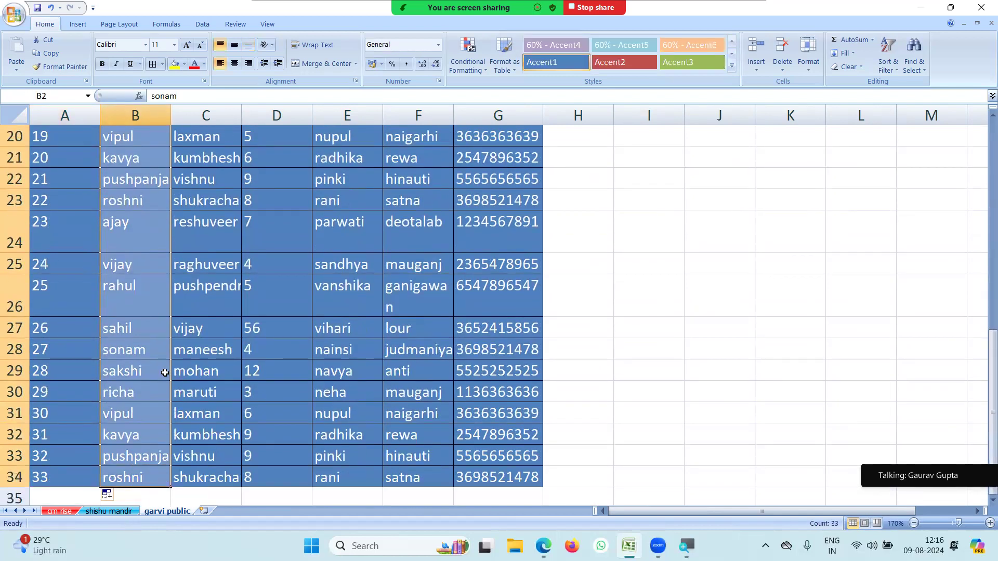
# Sort the names A to Z with the selection expanded so each full row moves together.
pyautogui.click(891, 58)
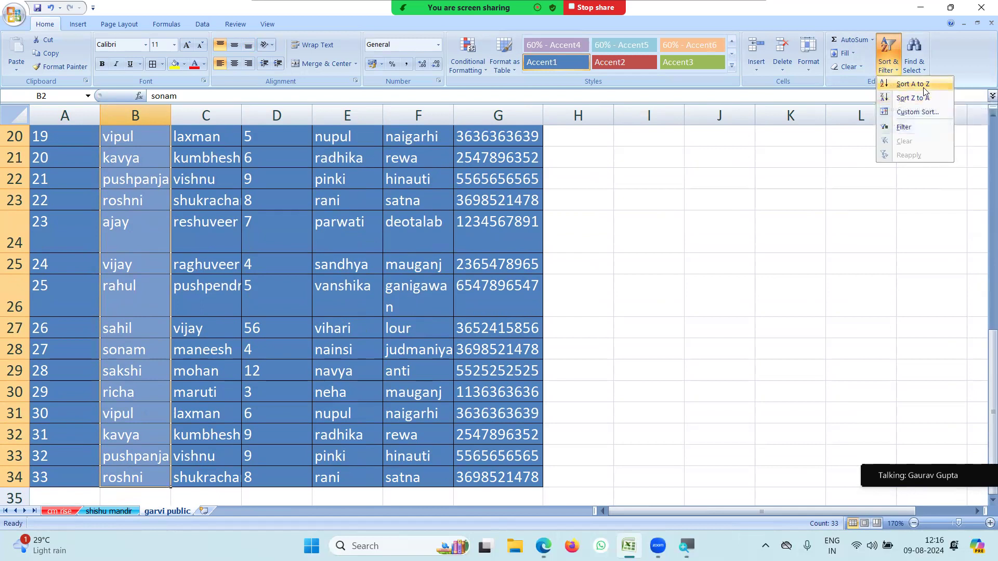
pyautogui.click(902, 84)
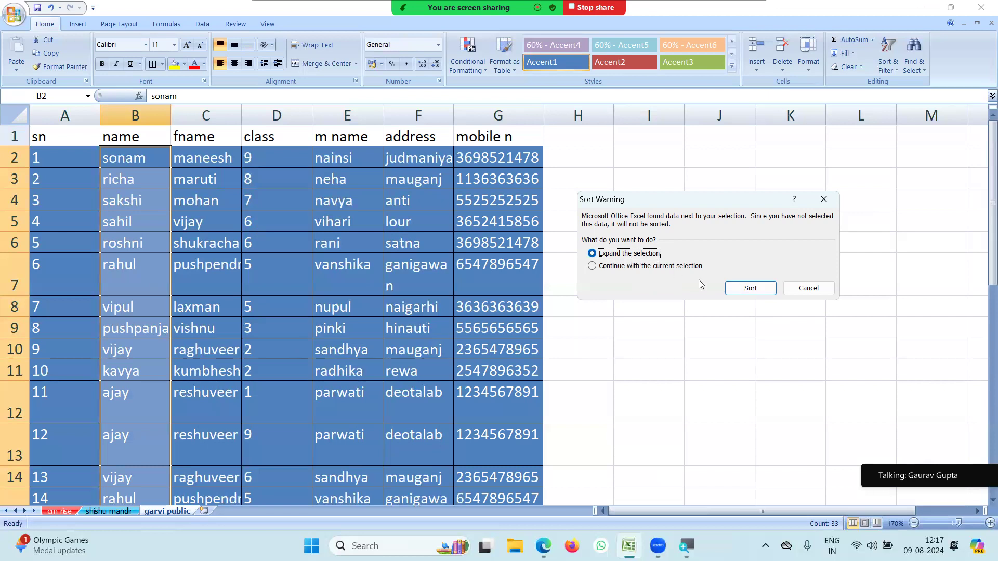
pyautogui.click(751, 288)
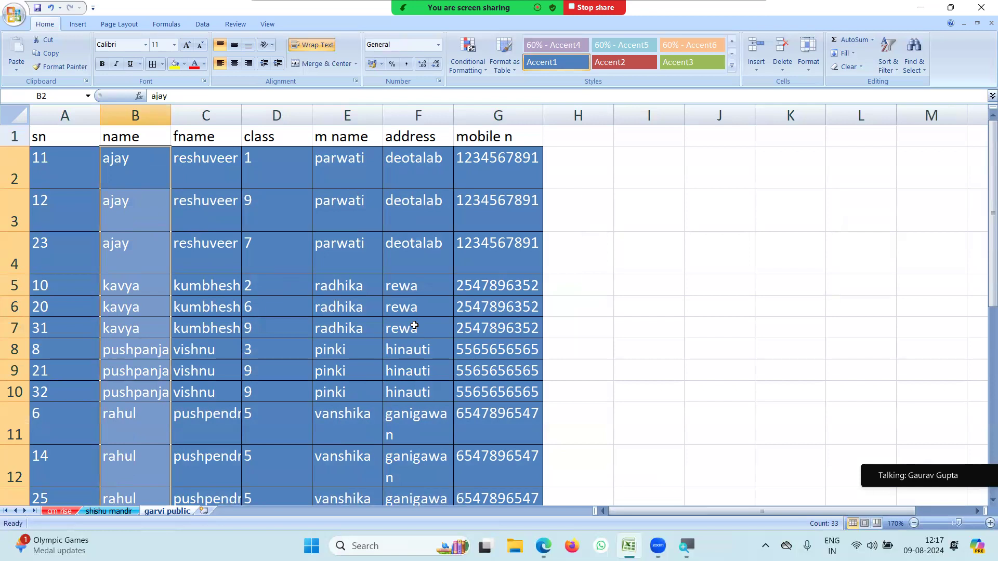
pyautogui.click(135, 185)
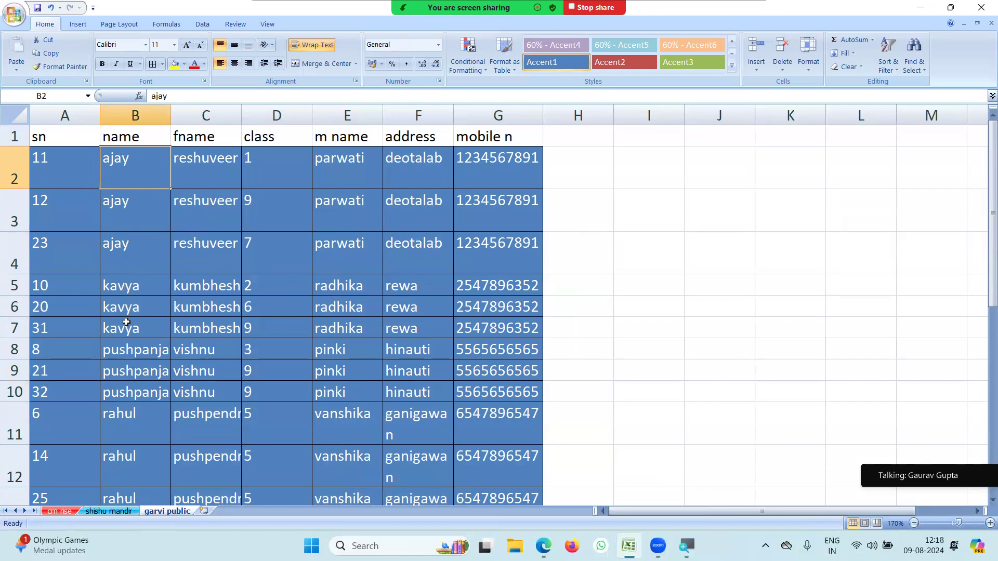
pyautogui.scroll(-2, 132, 357)
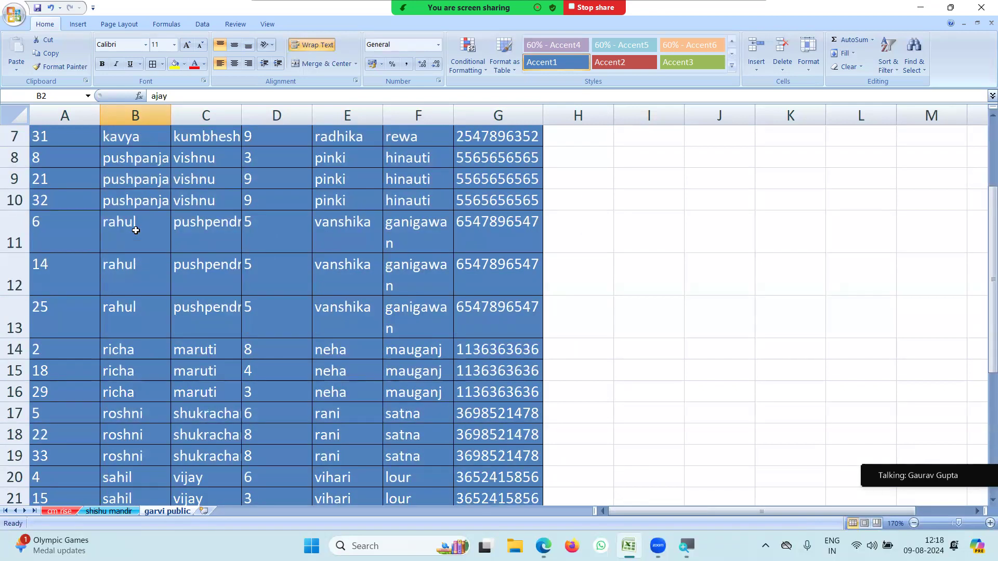
pyautogui.scroll(-4, 122, 381)
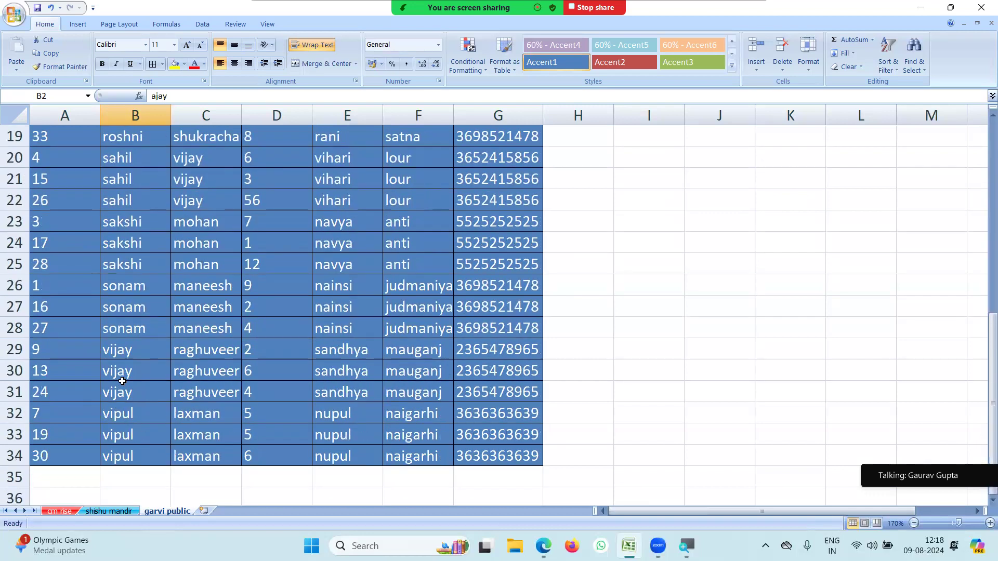
pyautogui.scroll(-2, 123, 381)
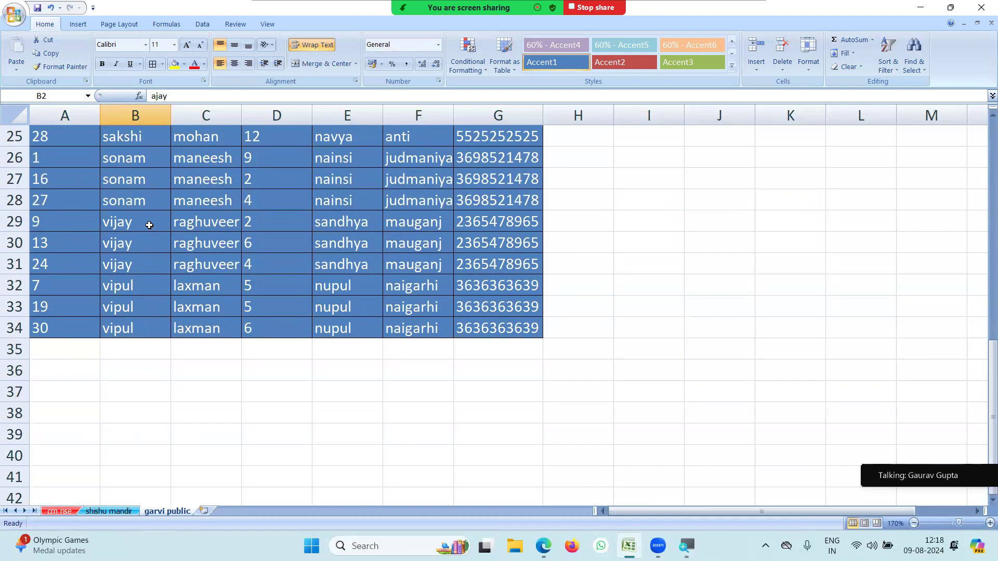
pyautogui.scroll(8, 149, 225)
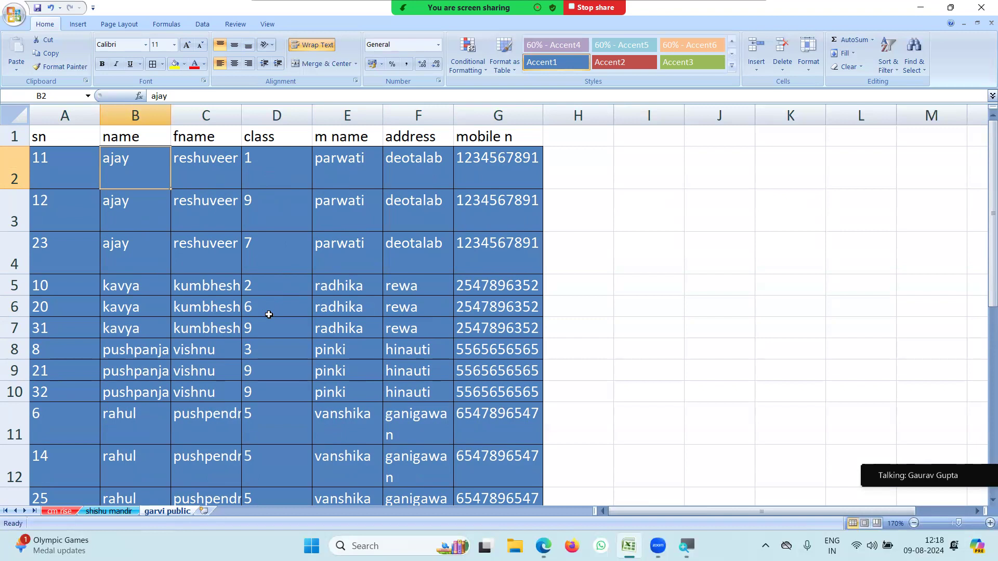
# Sort the column D class values smallest to largest, expanding the selection to the whole table.
pyautogui.moveTo(272, 163); pyautogui.dragTo(282, 460)
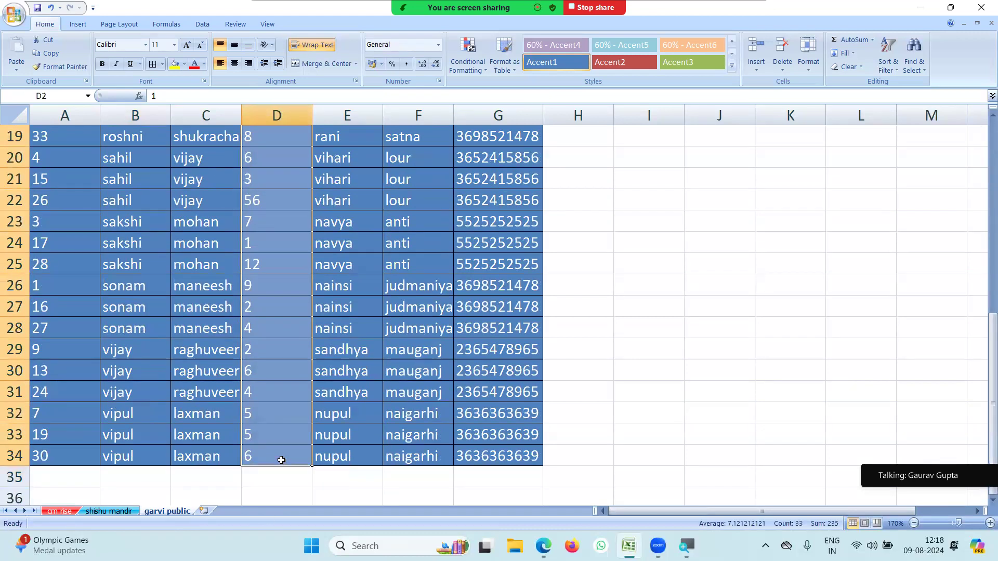
pyautogui.click(880, 61)
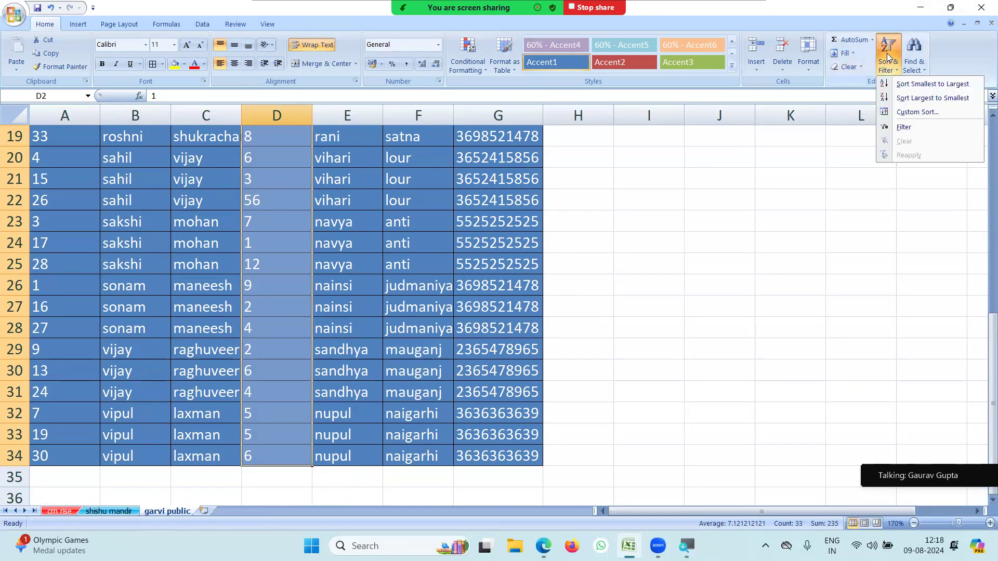
pyautogui.click(908, 84)
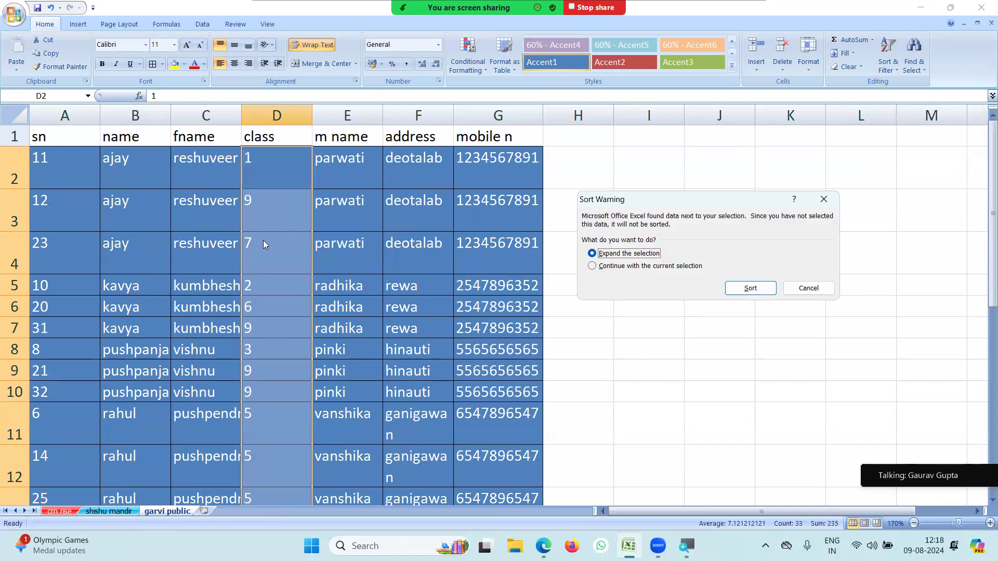
pyautogui.scroll(-6, 263, 240)
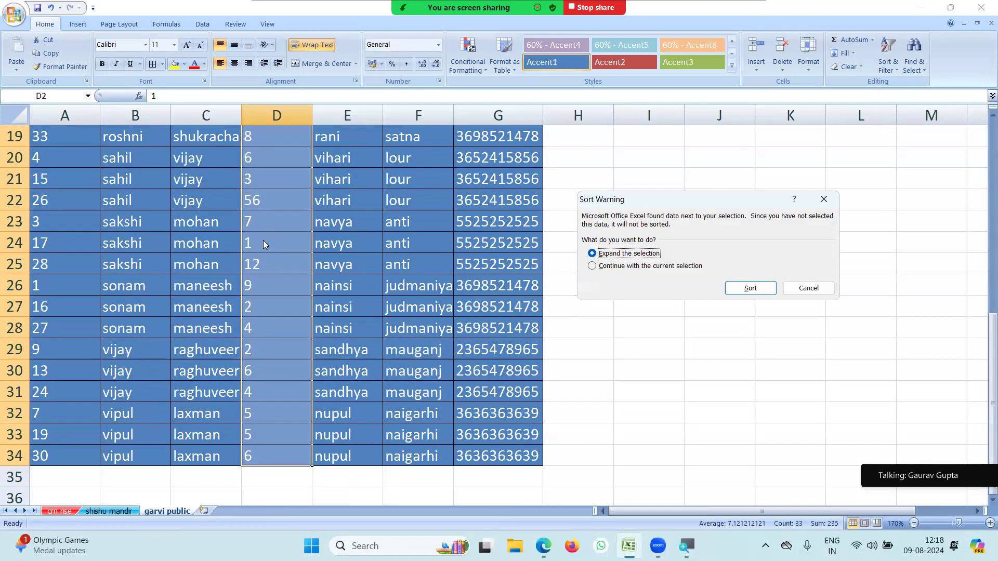
pyautogui.click(751, 287)
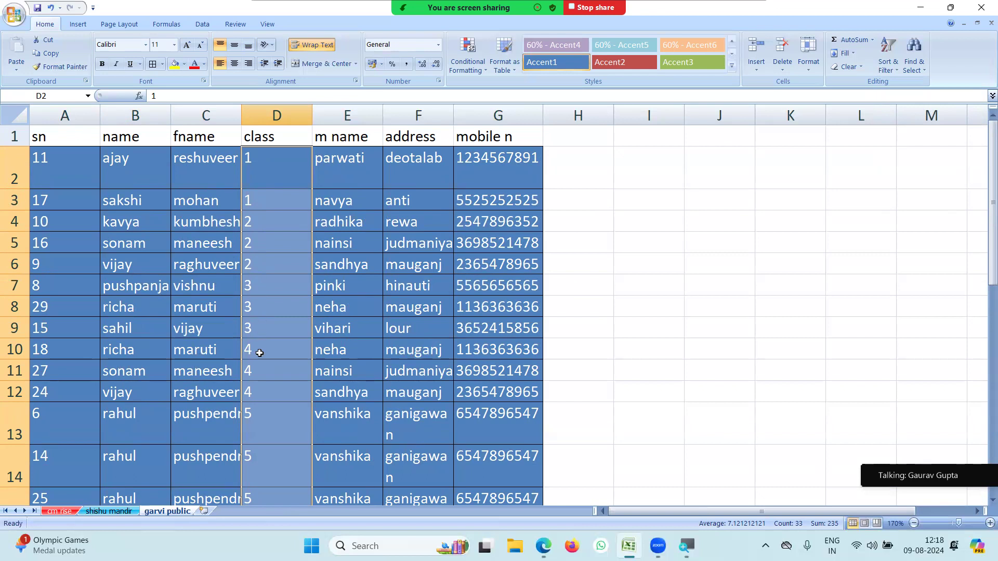
pyautogui.scroll(-7, 260, 428)
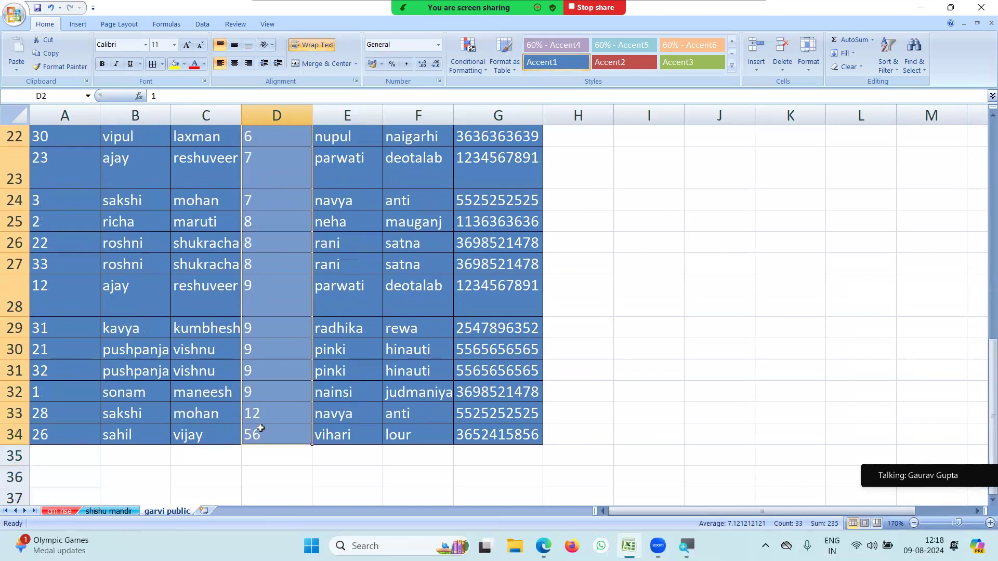
pyautogui.scroll(3, 261, 428)
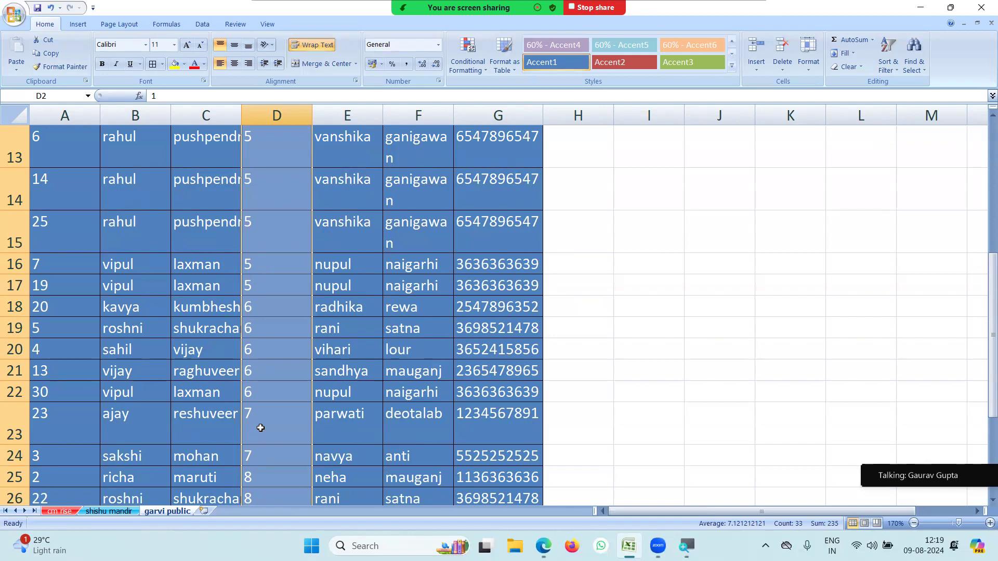
pyautogui.click(331, 247)
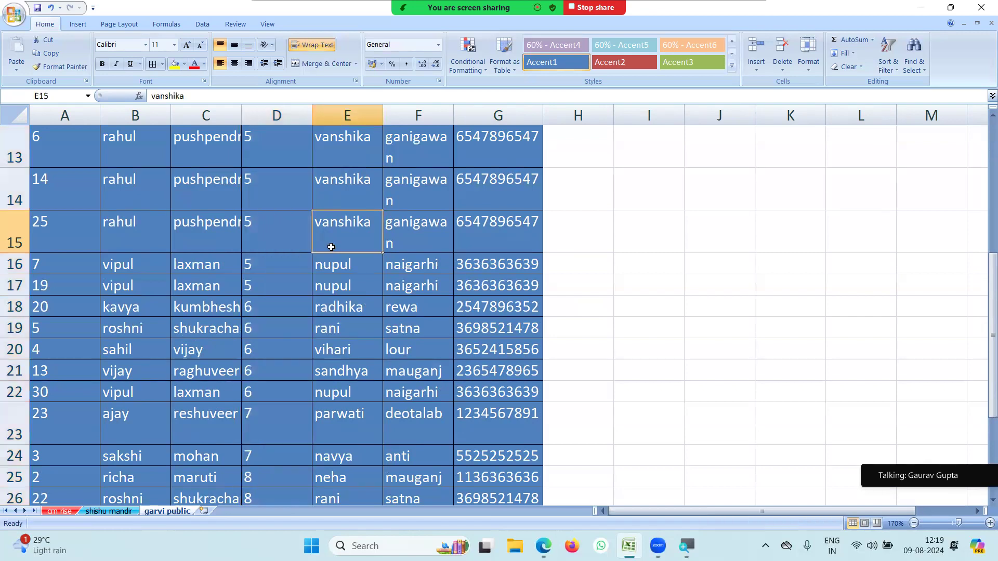
pyautogui.scroll(4, 259, 261)
pyautogui.moveTo(262, 161); pyautogui.dragTo(266, 382)
pyautogui.scroll(-2, 266, 382)
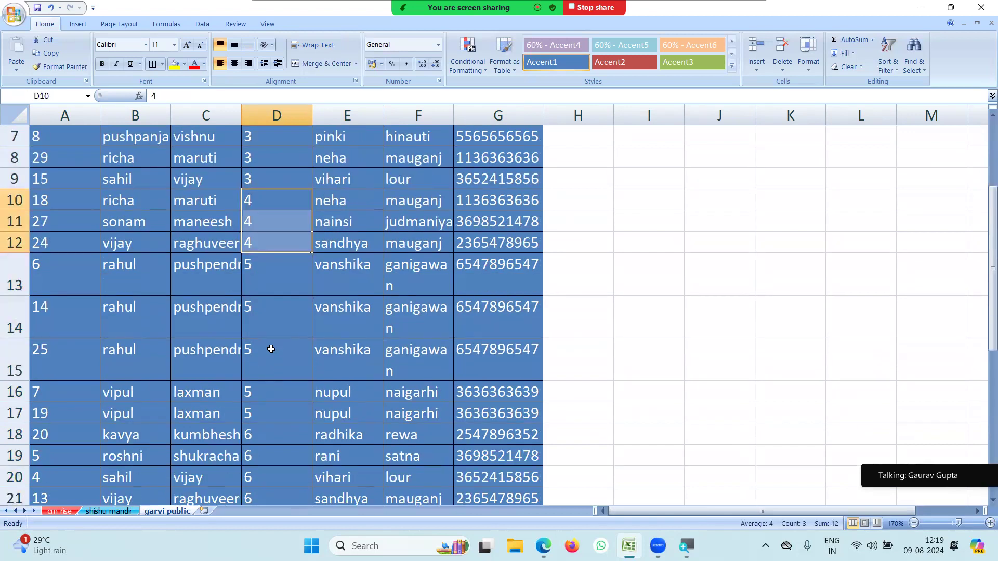
pyautogui.moveTo(270, 285); pyautogui.dragTo(261, 410)
pyautogui.scroll(-2, 262, 410)
pyautogui.moveTo(263, 312); pyautogui.dragTo(261, 388)
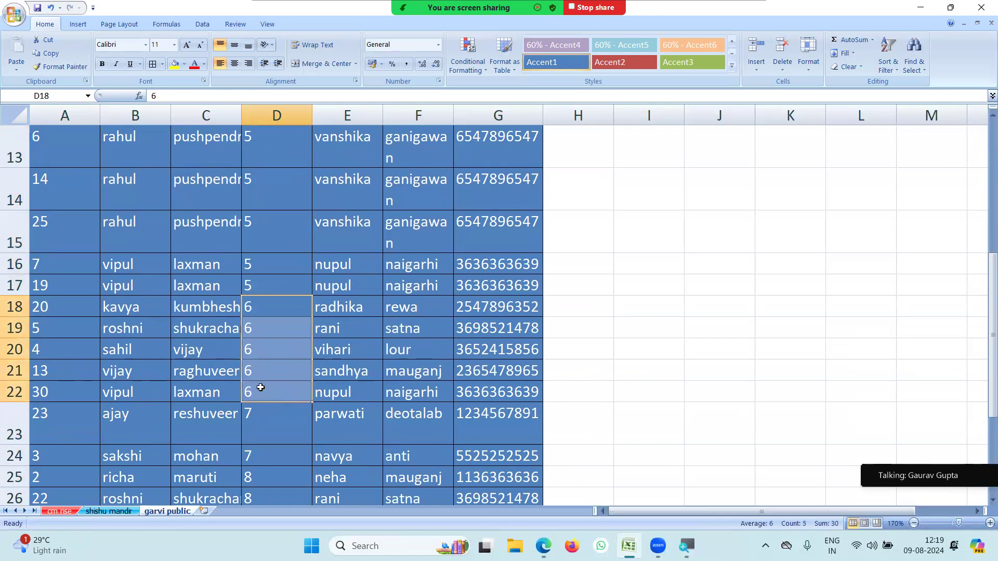
pyautogui.scroll(-2, 276, 350)
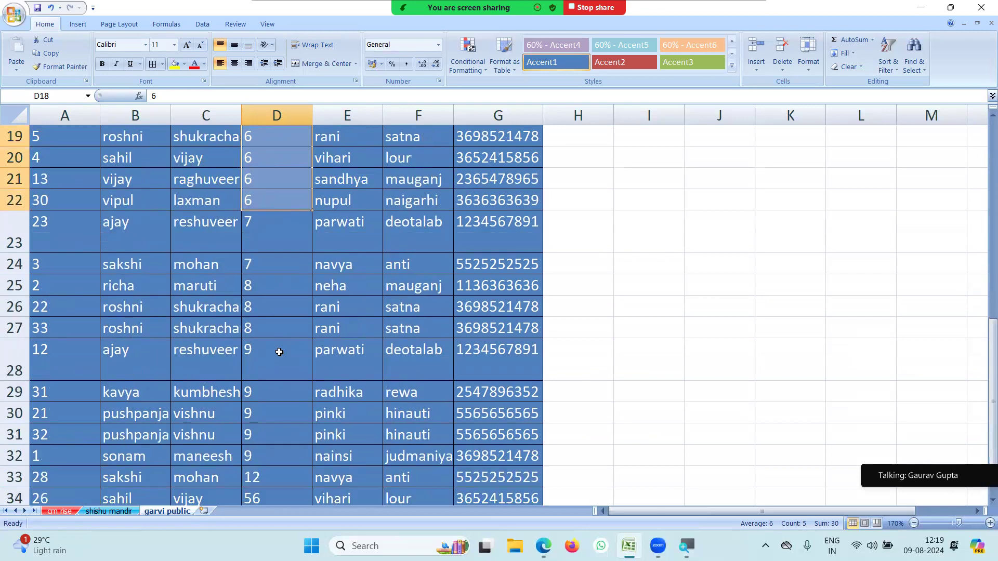
pyautogui.moveTo(281, 241); pyautogui.dragTo(265, 447)
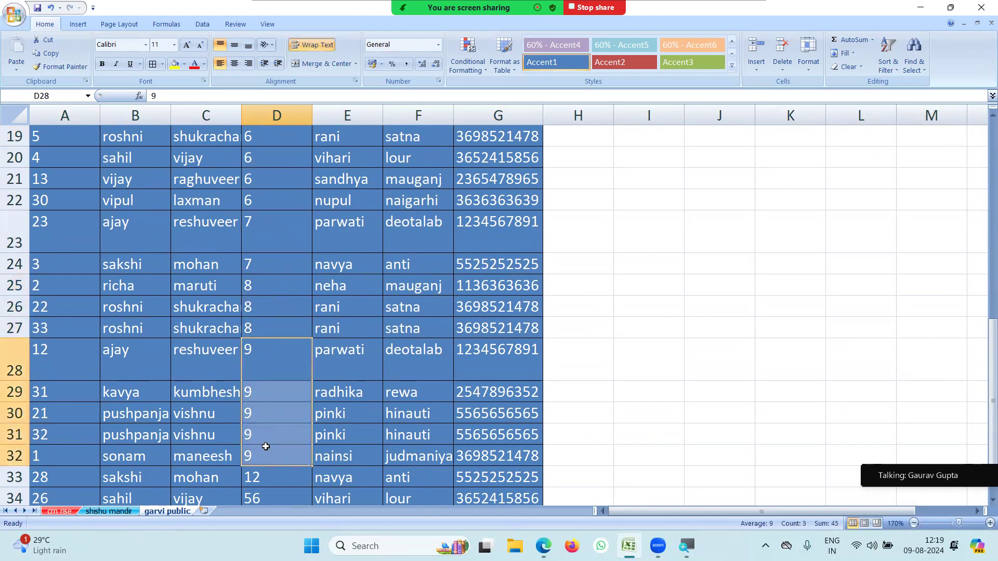